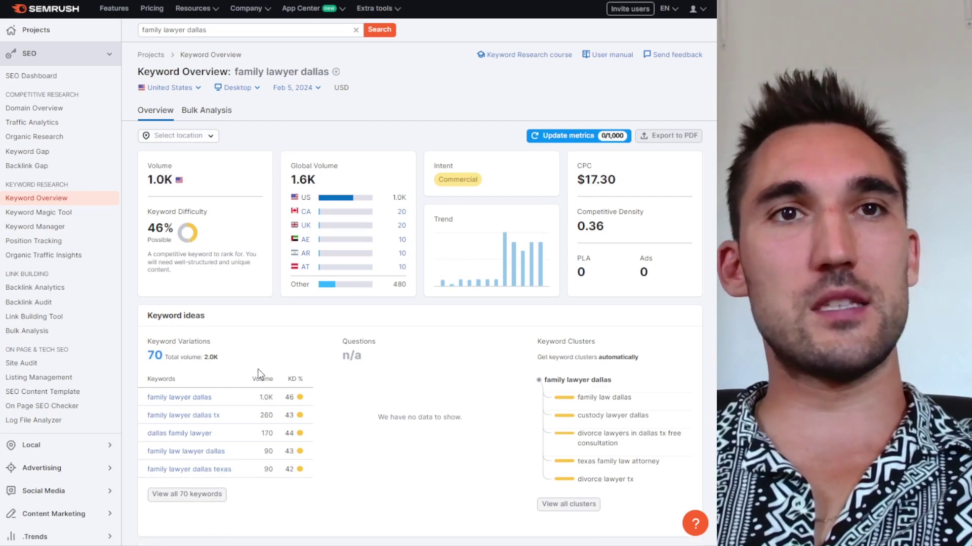
Compare the search volume, difficulty and keyword variations of "family lawyer dallas" with those of "family attorney dallas".
{"action": "scroll", "coordinate": [257, 369], "scroll_direction": "down", "scroll_amount": 2}
{"action": "mouse_move", "coordinate": [135, 275]}
{"action": "left_mouse_down"}
{"action": "mouse_move", "coordinate": [314, 278]}
{"action": "mouse_move", "coordinate": [142, 274]}
{"action": "left_mouse_up"}
{"action": "left_click", "coordinate": [314, 274]}
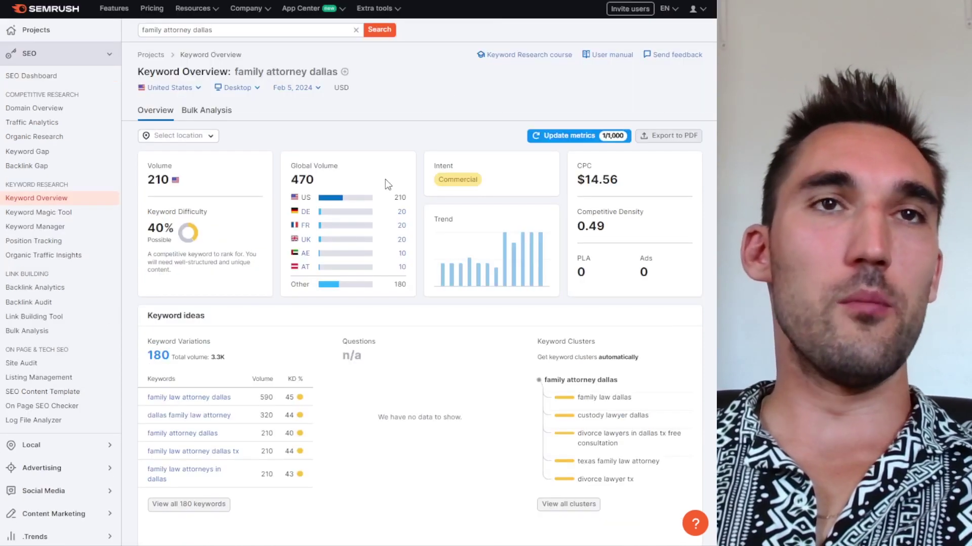
{"action": "scroll", "coordinate": [240, 275], "scroll_direction": "down", "scroll_amount": 2}
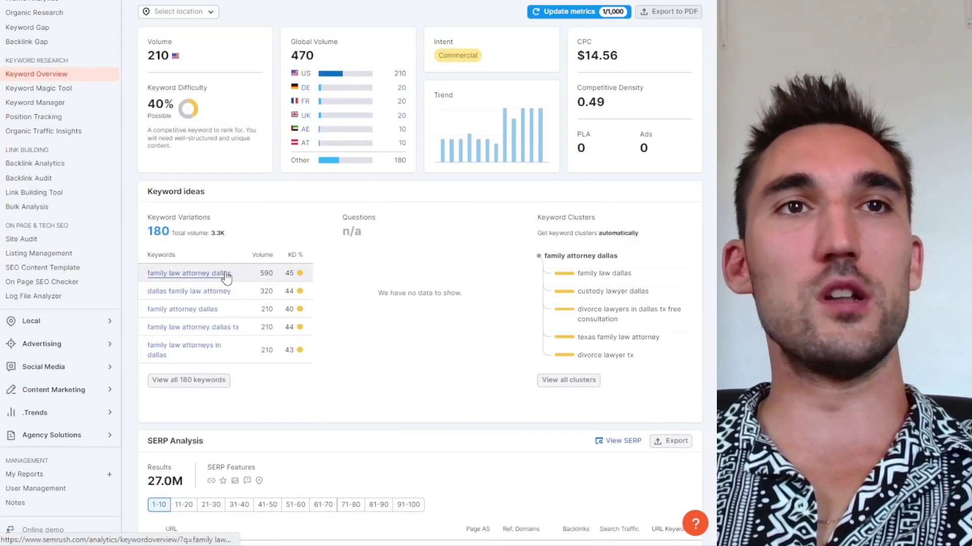
{"action": "scroll", "coordinate": [200, 46], "scroll_direction": "up", "scroll_amount": 1}
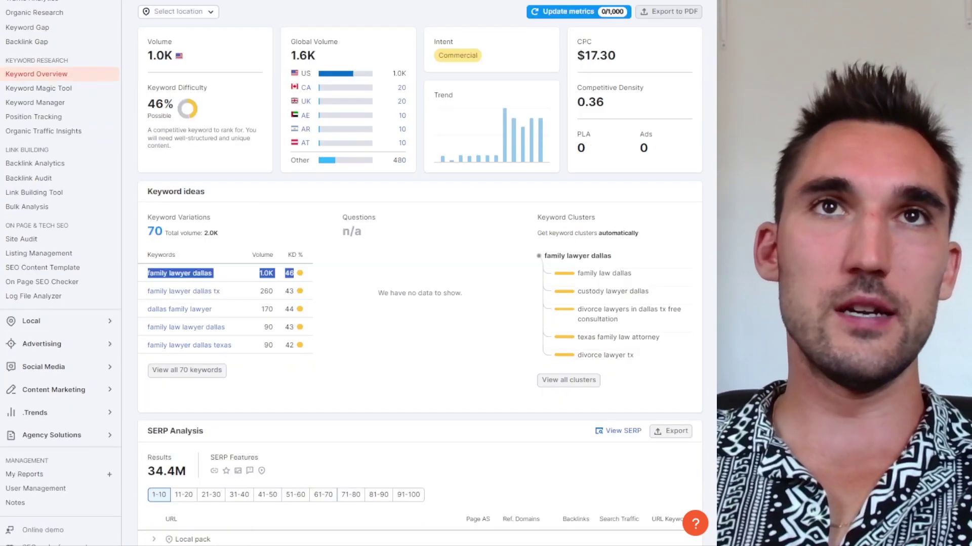
{"action": "left_click_drag", "start_coordinate": [202, 274], "coordinate": [211, 280]}
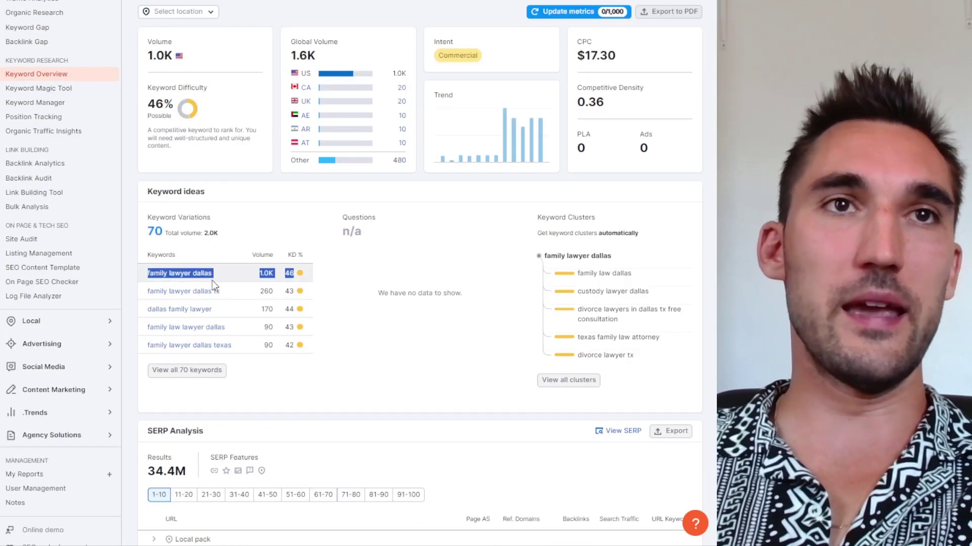
{"action": "scroll", "coordinate": [212, 280], "scroll_direction": "up", "scroll_amount": 2}
{"action": "scroll", "coordinate": [232, 131], "scroll_direction": "down", "scroll_amount": 1}
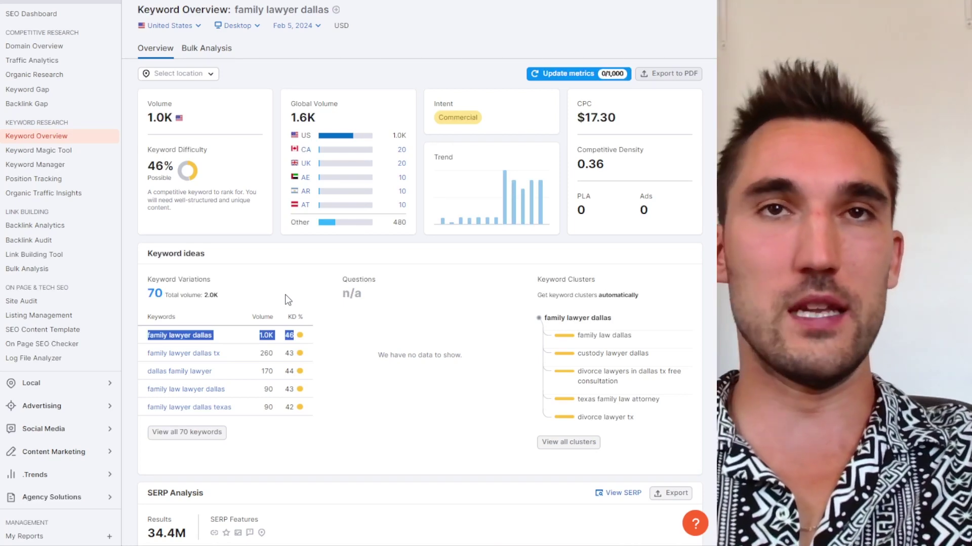
{"action": "left_click", "coordinate": [333, 84]}
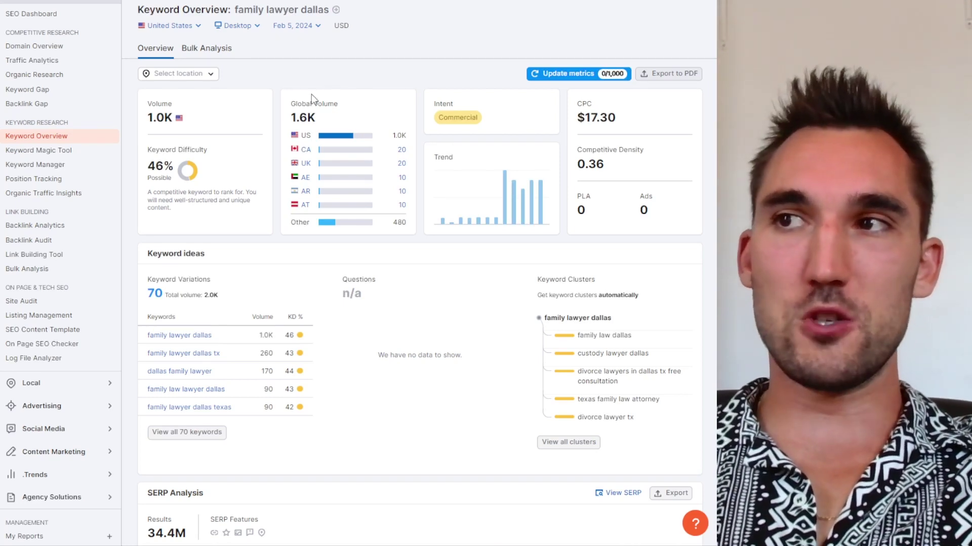
Try to load local metrics for "family lawyer dallas" with the location set to Dallas, Texas.
{"action": "left_click", "coordinate": [200, 75]}
{"action": "left_click", "coordinate": [184, 131]}
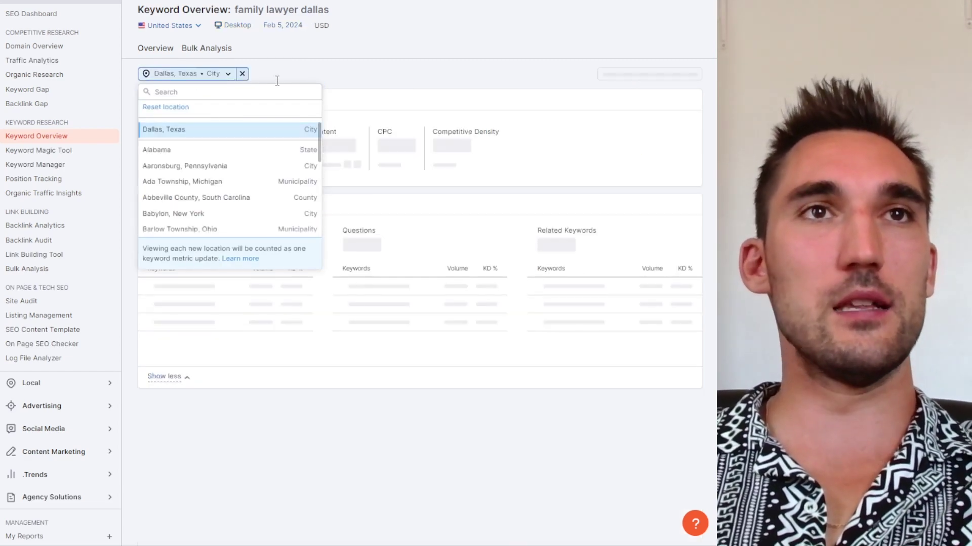
{"action": "scroll", "coordinate": [345, 118], "scroll_direction": "up", "scroll_amount": 2}
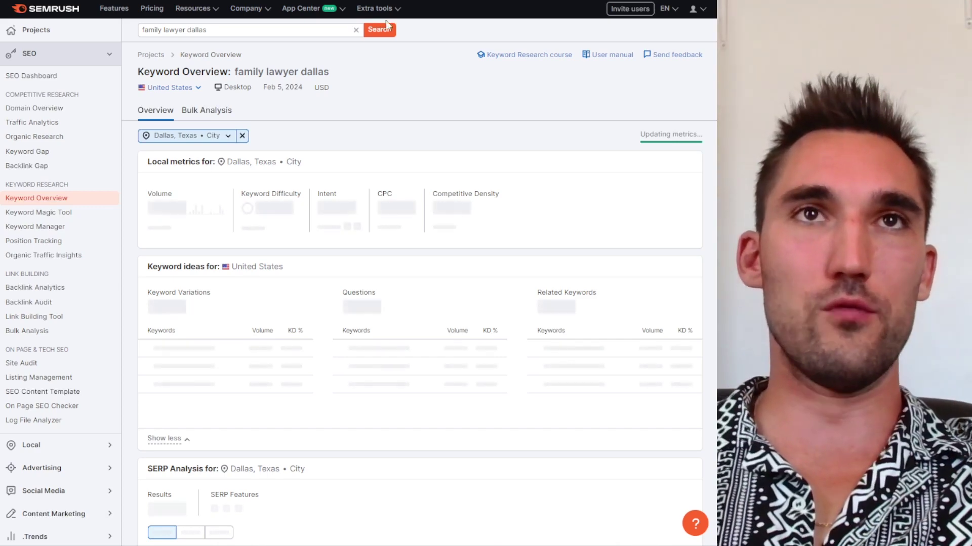
{"action": "scroll", "coordinate": [361, 121], "scroll_direction": "down", "scroll_amount": 4}
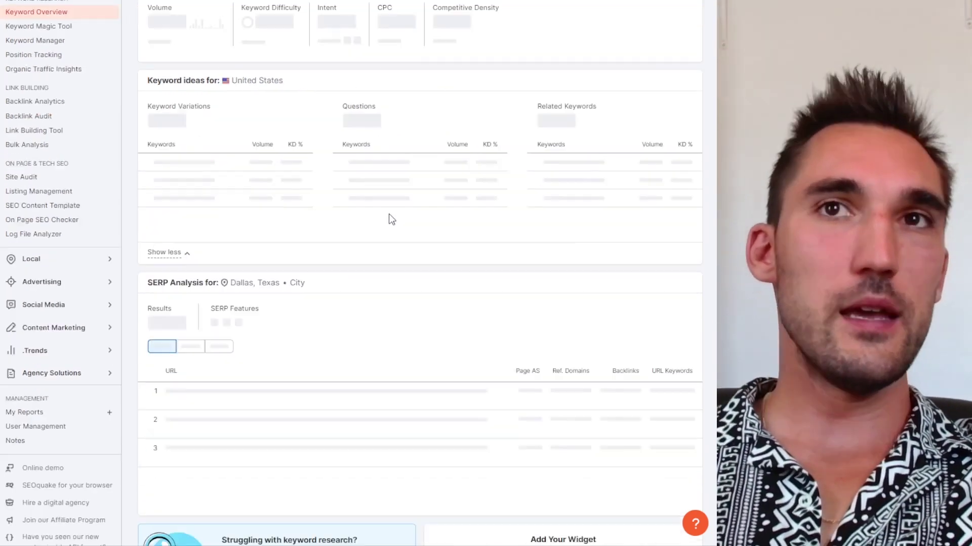
{"action": "scroll", "coordinate": [390, 215], "scroll_direction": "up", "scroll_amount": 4}
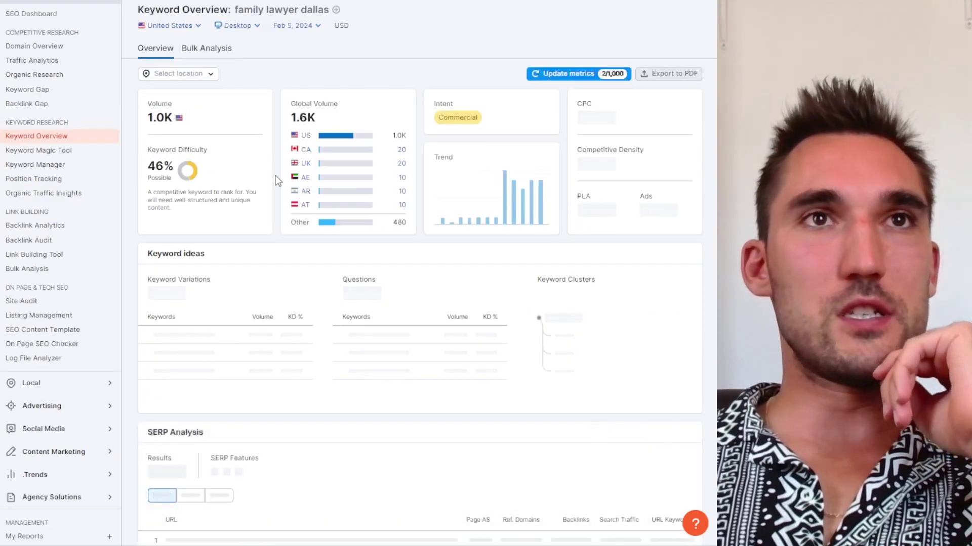
Open the full list of keyword variations for "family lawyer dallas" from the keyword ideas.
{"action": "scroll", "coordinate": [210, 189], "scroll_direction": "down", "scroll_amount": 1}
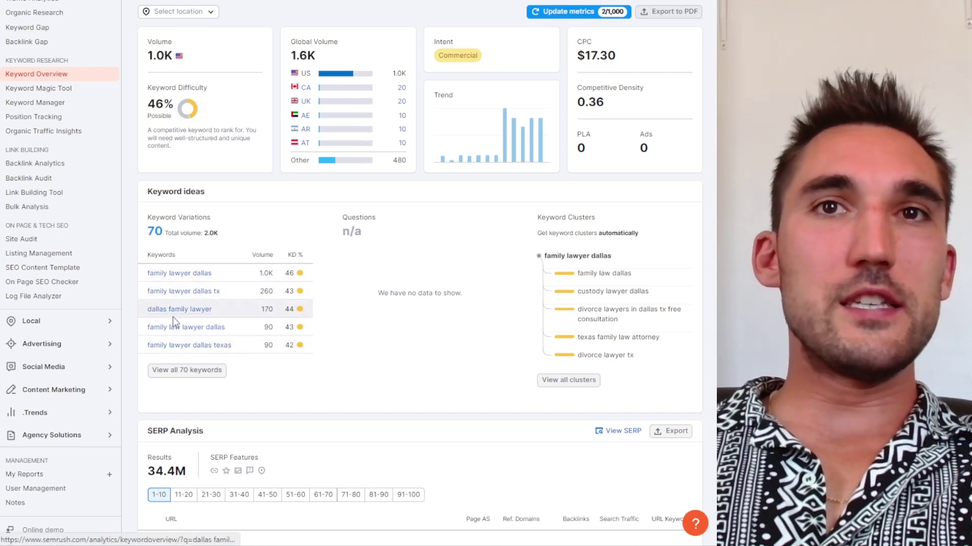
{"action": "scroll", "coordinate": [269, 294], "scroll_direction": "up", "scroll_amount": 2}
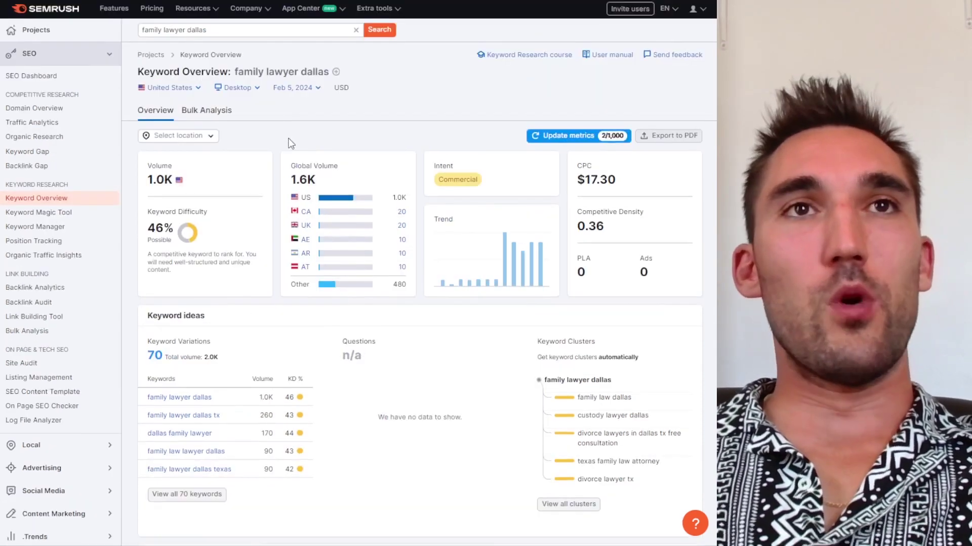
{"action": "left_click_drag", "start_coordinate": [232, 71], "coordinate": [329, 69]}
{"action": "left_click", "coordinate": [450, 100]}
{"action": "scroll", "coordinate": [455, 127], "scroll_direction": "down", "scroll_amount": 1}
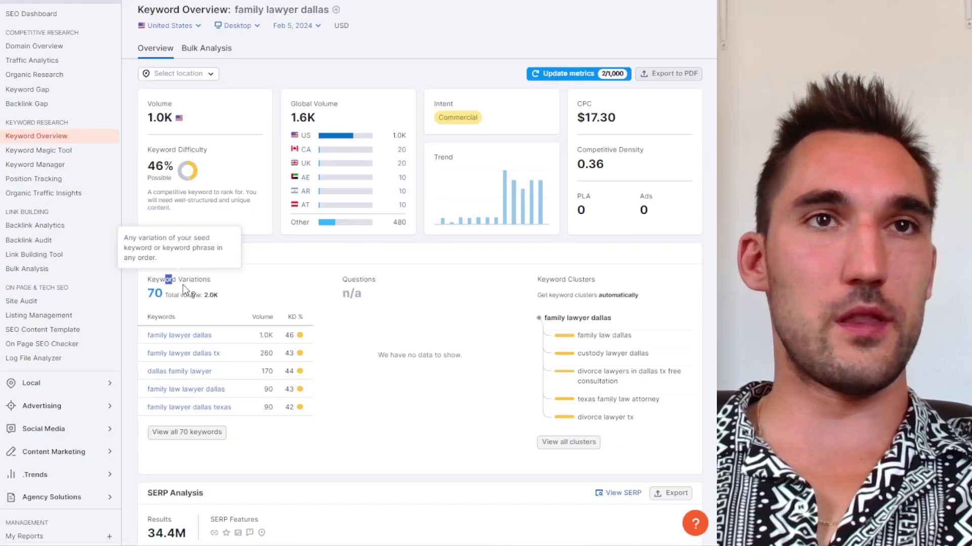
{"action": "left_click_drag", "start_coordinate": [165, 280], "coordinate": [211, 280]}
{"action": "left_click", "coordinate": [190, 433]}
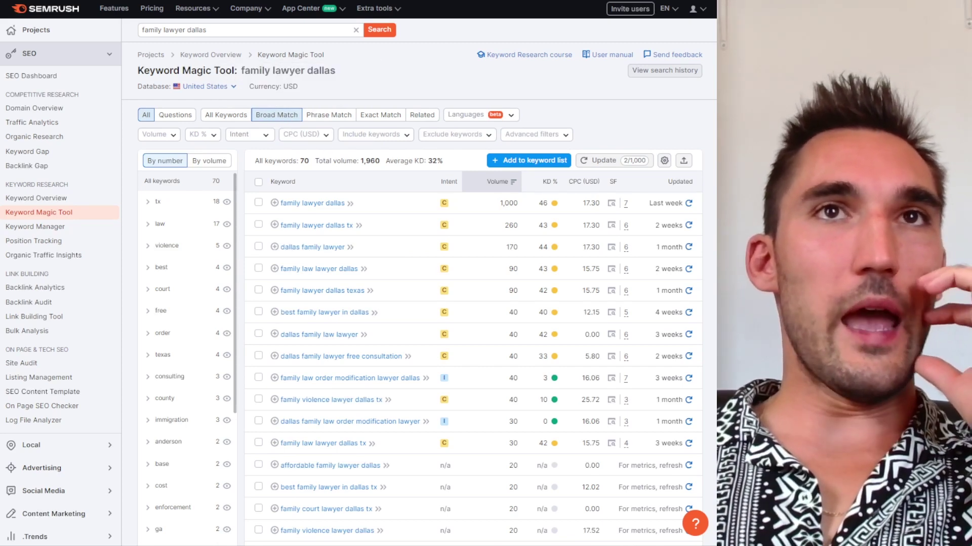
Check the Related keywords and their total volume, and return the list to Broad Match.
{"action": "left_click", "coordinate": [421, 115]}
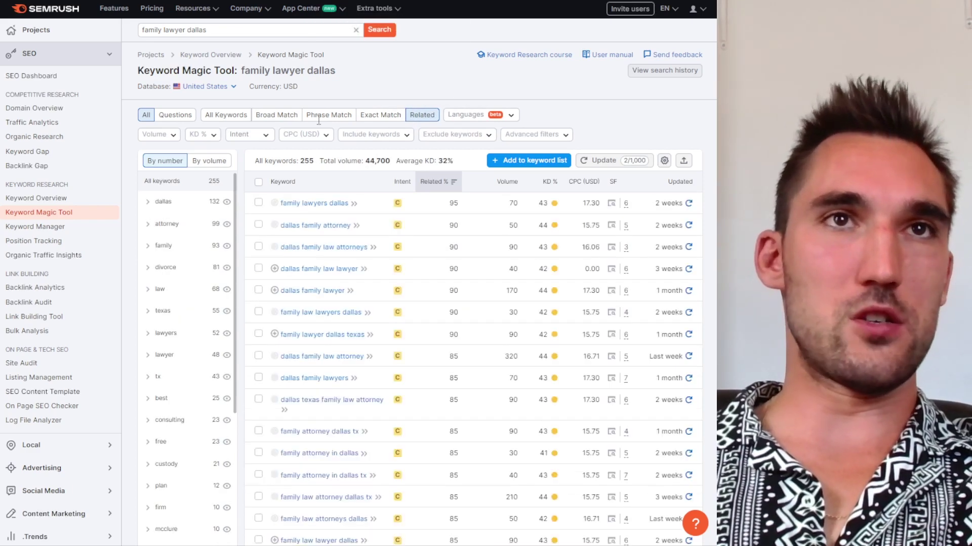
{"action": "left_click_drag", "start_coordinate": [390, 160], "coordinate": [367, 157]}
{"action": "left_click", "coordinate": [368, 158]}
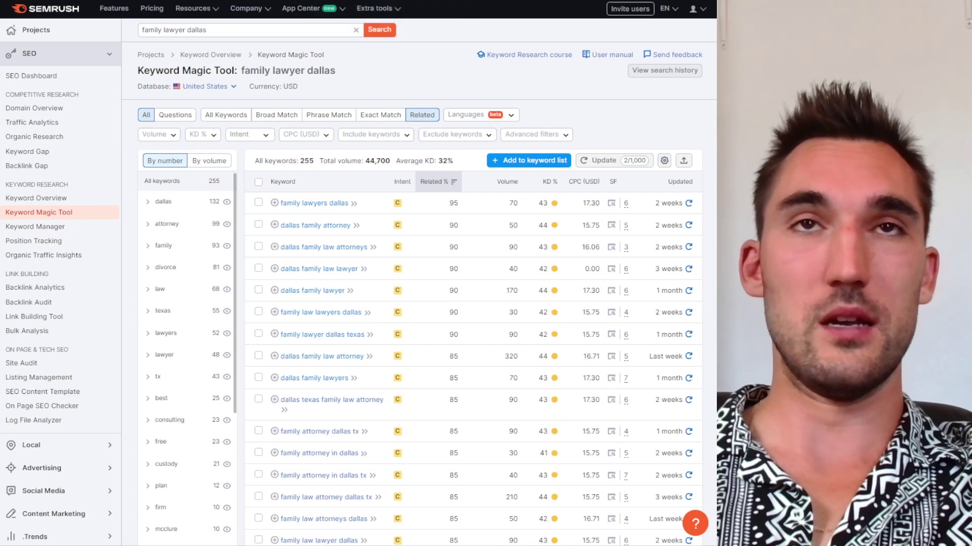
{"action": "left_click", "coordinate": [294, 120]}
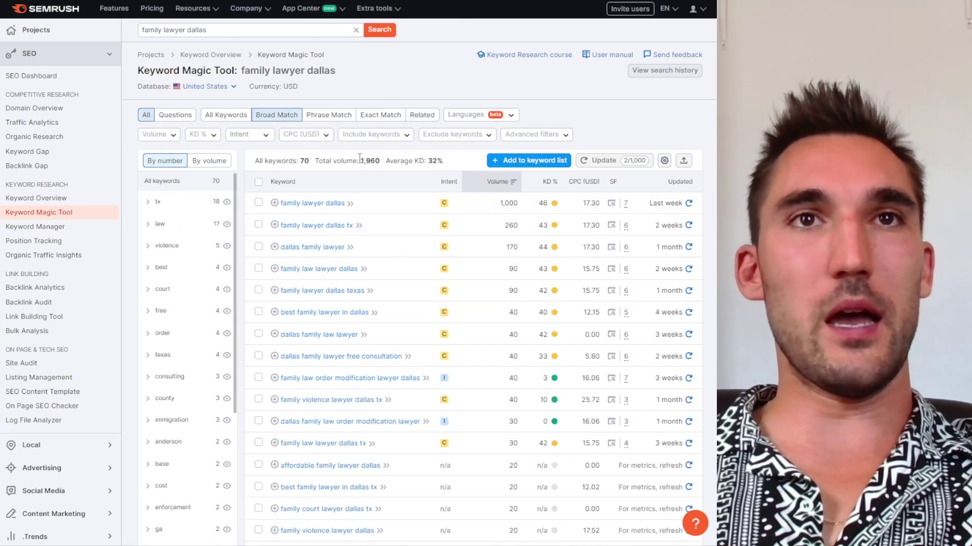
Examine the broad match keywords with search volume for their intent and modifiers such as best, free consultation, family violence and affordable.
{"action": "scroll", "coordinate": [440, 215], "scroll_direction": "down", "scroll_amount": 1}
{"action": "mouse_move", "coordinate": [443, 214]}
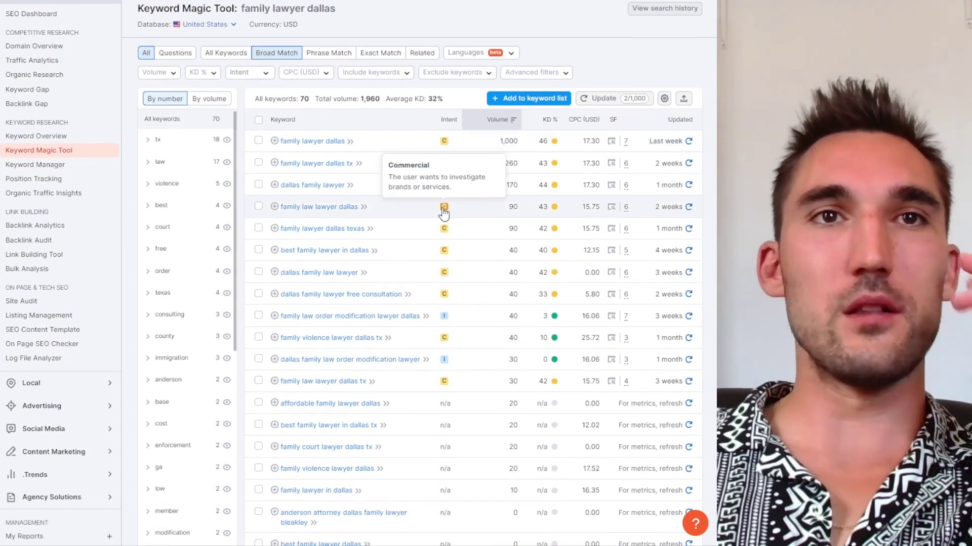
{"action": "scroll", "coordinate": [388, 226], "scroll_direction": "down", "scroll_amount": 1}
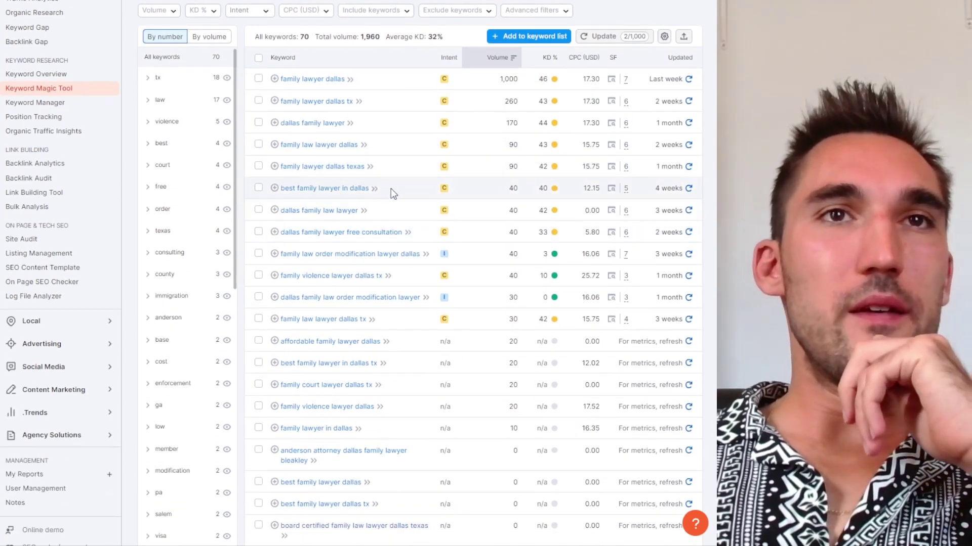
{"action": "left_click_drag", "start_coordinate": [382, 189], "coordinate": [280, 188]}
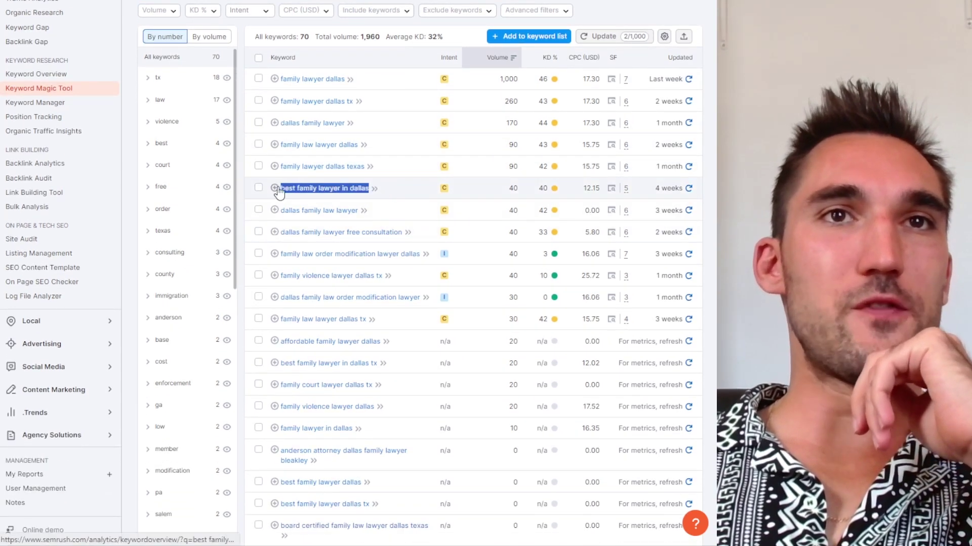
{"action": "scroll", "coordinate": [374, 202], "scroll_direction": "down", "scroll_amount": 1}
{"action": "left_click_drag", "start_coordinate": [404, 171], "coordinate": [345, 172]}
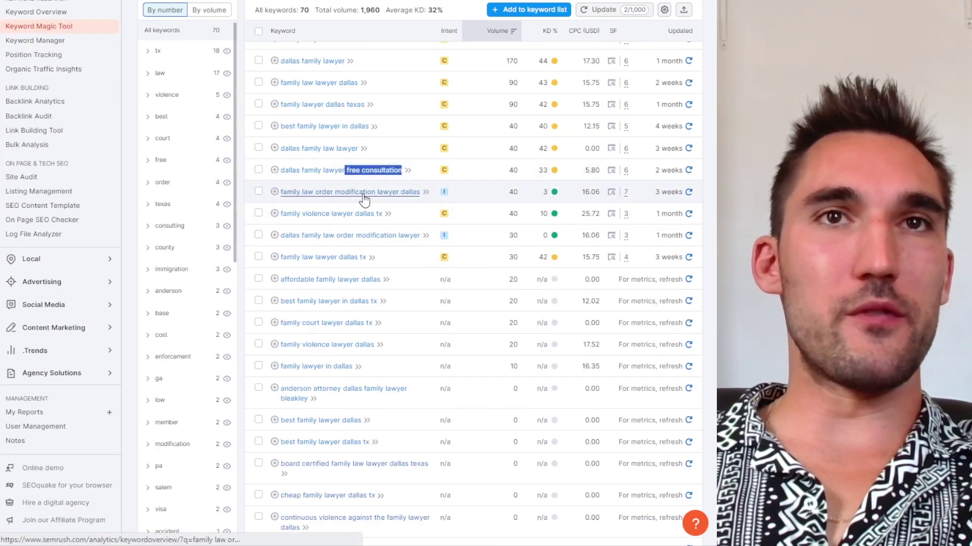
{"action": "scroll", "coordinate": [319, 157], "scroll_direction": "down", "scroll_amount": 1}
{"action": "left_click_drag", "start_coordinate": [390, 152], "coordinate": [280, 153]}
{"action": "scroll", "coordinate": [412, 175], "scroll_direction": "down", "scroll_amount": 1}
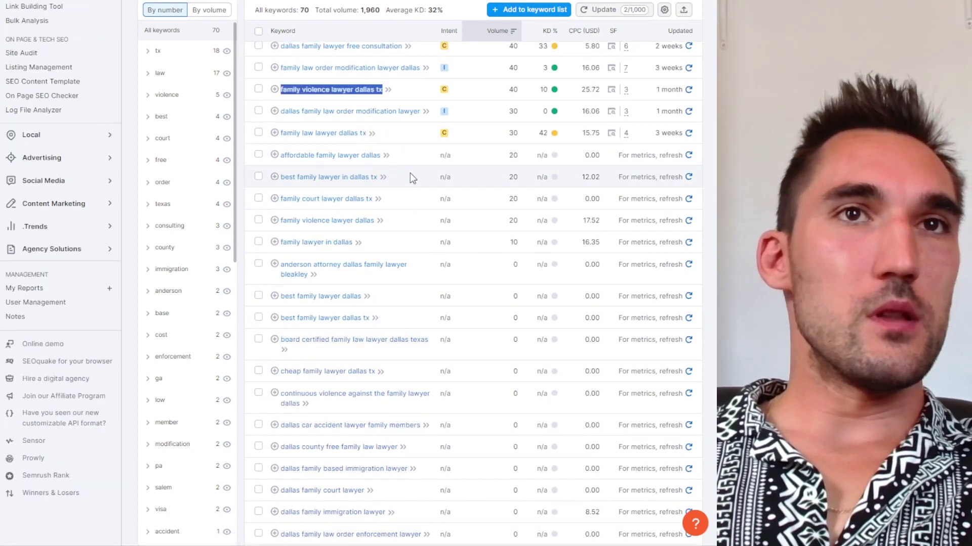
{"action": "left_click_drag", "start_coordinate": [393, 152], "coordinate": [280, 160]}
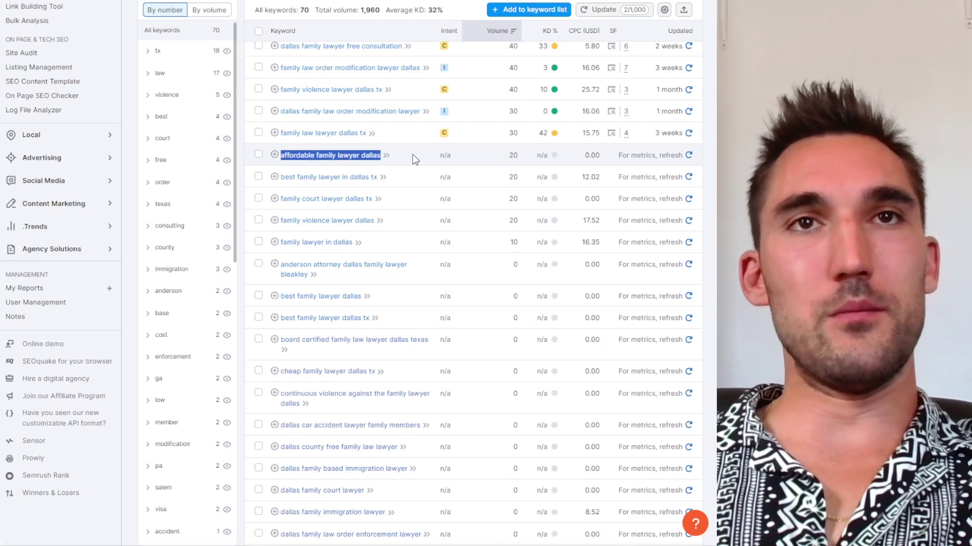
{"action": "left_click", "coordinate": [412, 153]}
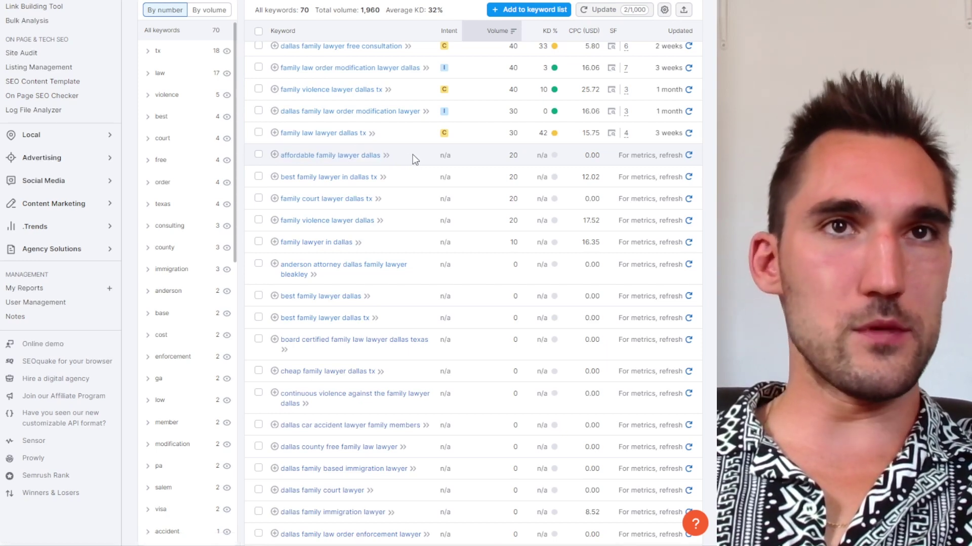
Examine the low- and zero-volume keyword variations further down the list for relevant services and topics.
{"action": "scroll", "coordinate": [408, 205], "scroll_direction": "down", "scroll_amount": 1}
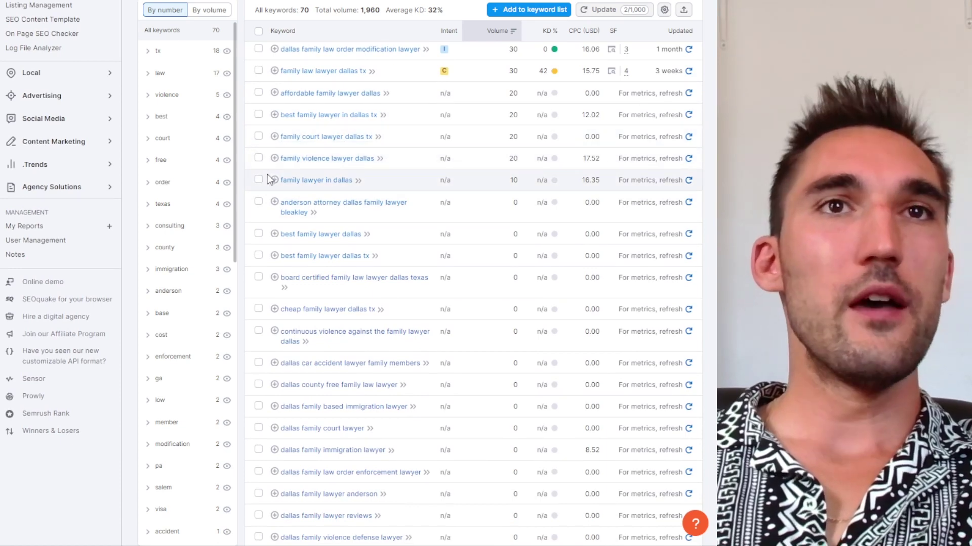
{"action": "scroll", "coordinate": [334, 152], "scroll_direction": "down", "scroll_amount": 1}
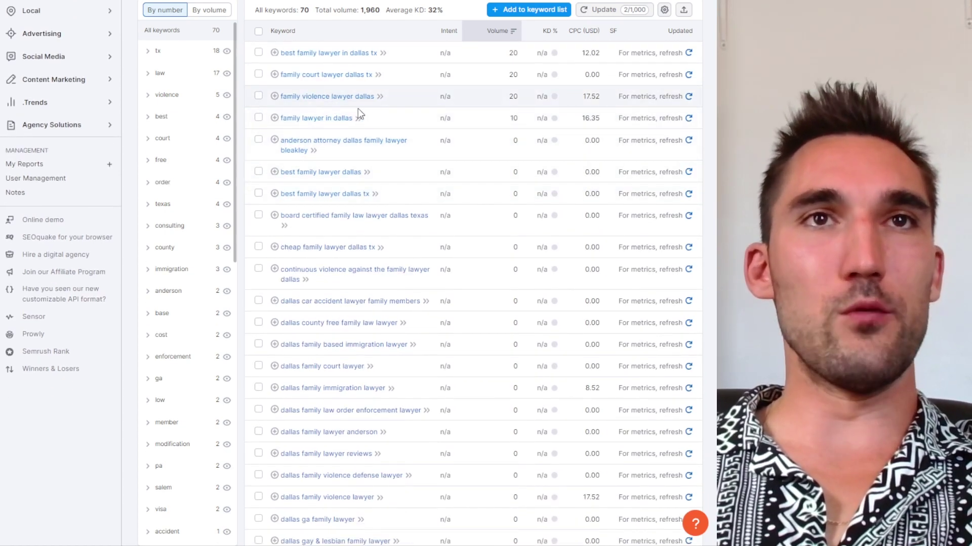
{"action": "scroll", "coordinate": [357, 108], "scroll_direction": "up", "scroll_amount": 2}
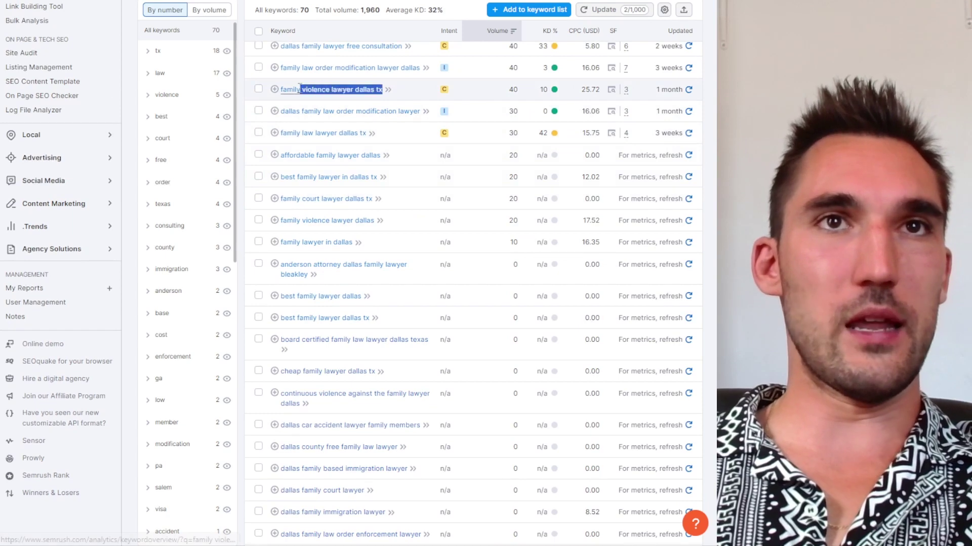
{"action": "scroll", "coordinate": [337, 150], "scroll_direction": "down", "scroll_amount": 2}
{"action": "triple_click", "coordinate": [337, 150]}
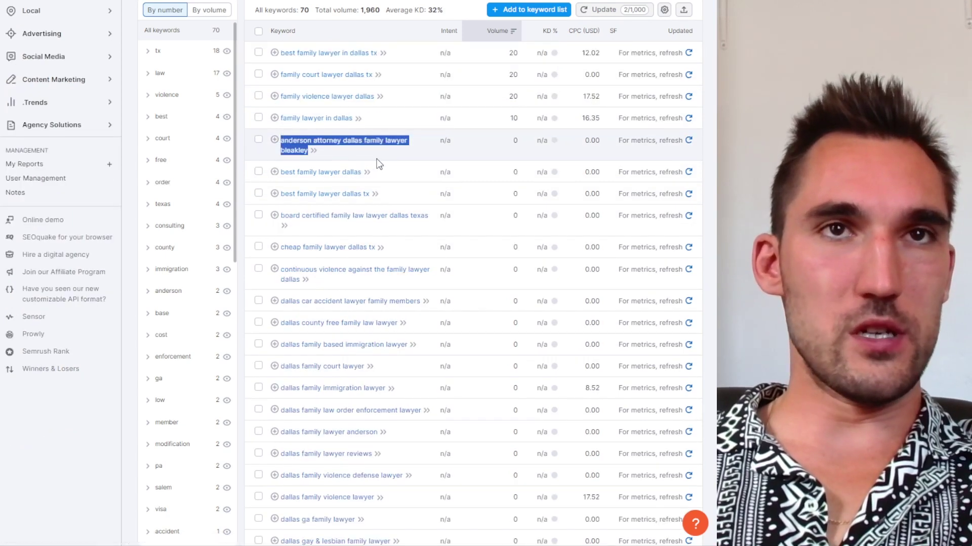
{"action": "scroll", "coordinate": [391, 162], "scroll_direction": "down", "scroll_amount": 1}
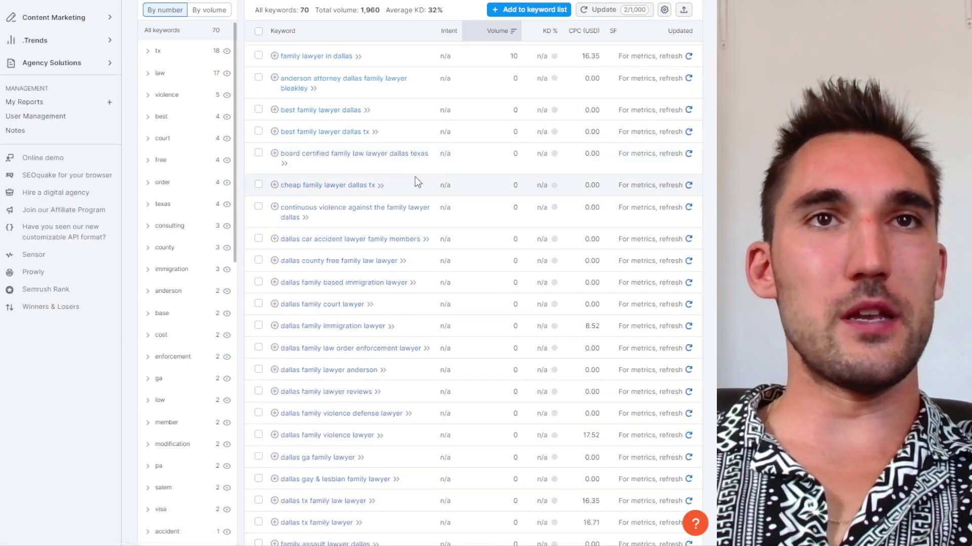
{"action": "scroll", "coordinate": [419, 178], "scroll_direction": "down", "scroll_amount": 1}
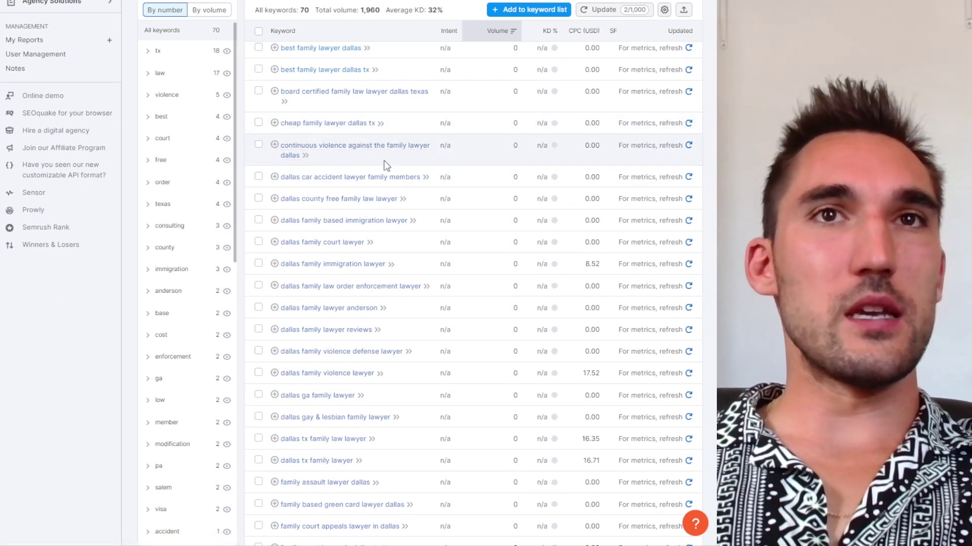
{"action": "scroll", "coordinate": [434, 166], "scroll_direction": "down", "scroll_amount": 1}
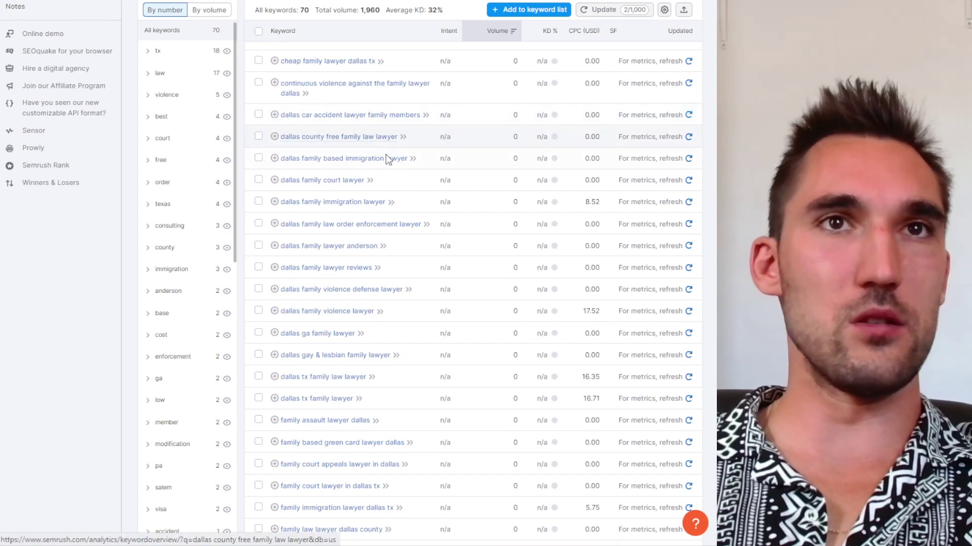
{"action": "scroll", "coordinate": [332, 69], "scroll_direction": "down", "scroll_amount": 1}
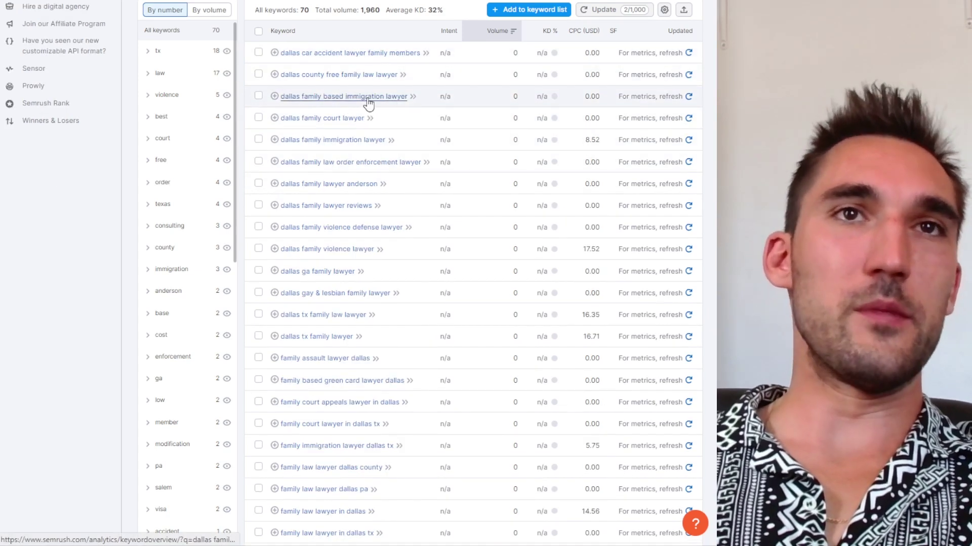
{"action": "scroll", "coordinate": [376, 113], "scroll_direction": "down", "scroll_amount": 1}
{"action": "scroll", "coordinate": [384, 123], "scroll_direction": "up", "scroll_amount": 1}
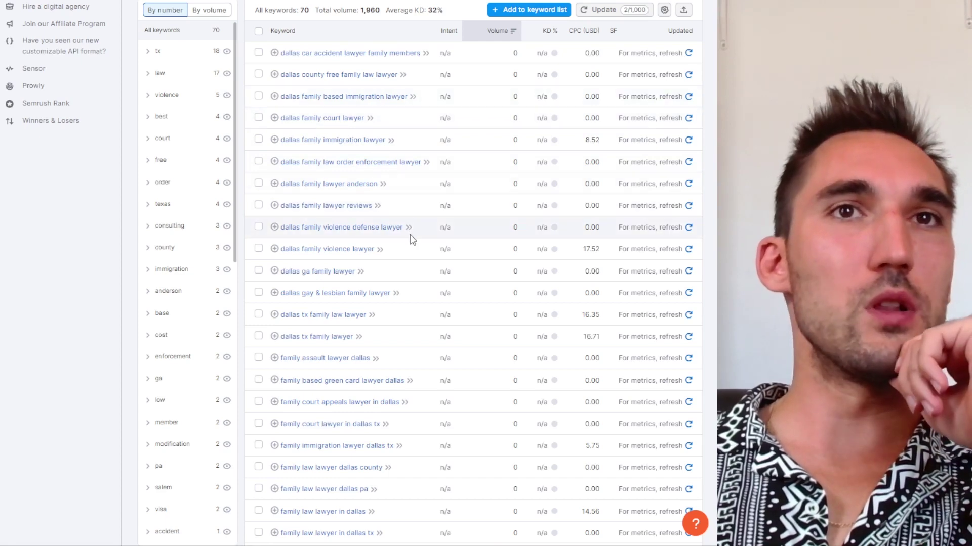
{"action": "scroll", "coordinate": [407, 222], "scroll_direction": "down", "scroll_amount": 2}
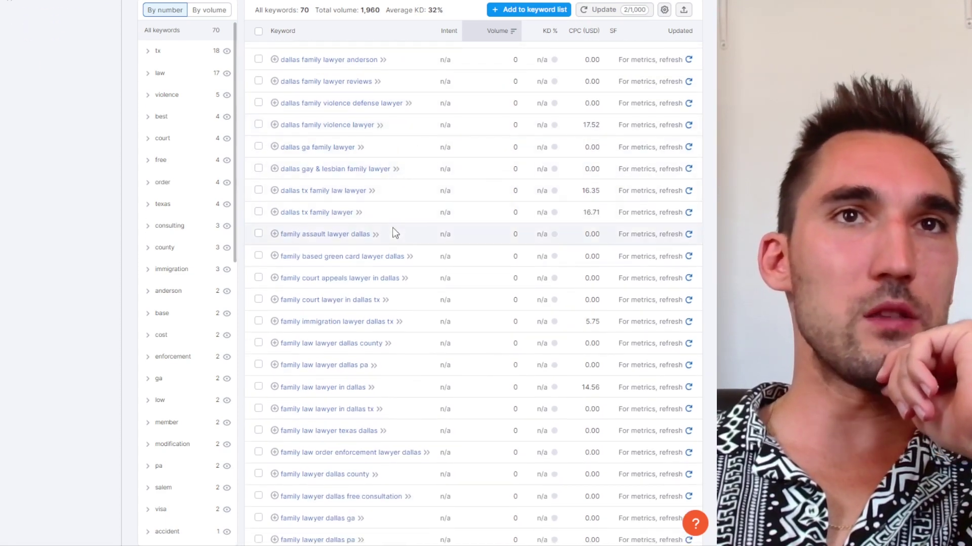
{"action": "scroll", "coordinate": [418, 268], "scroll_direction": "down", "scroll_amount": 1}
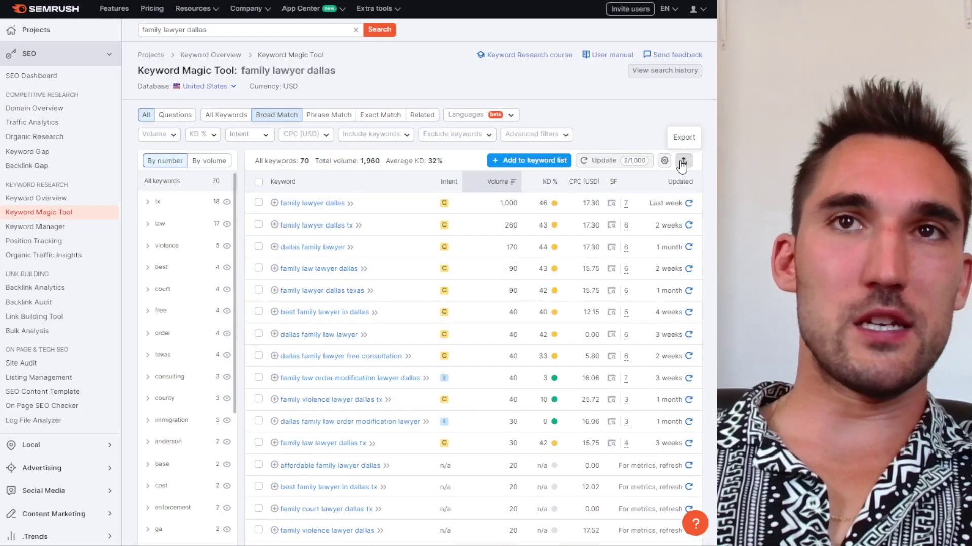
Export all broad match keywords as an XLSX file, open the downloaded workbook in Excel and enlarge its window.
{"action": "left_click", "coordinate": [683, 160]}
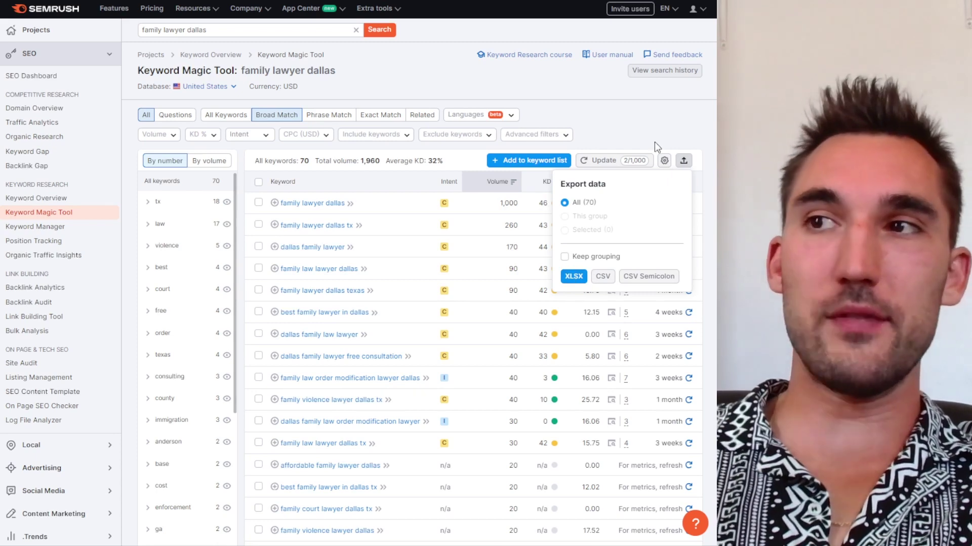
{"action": "left_click", "coordinate": [573, 285]}
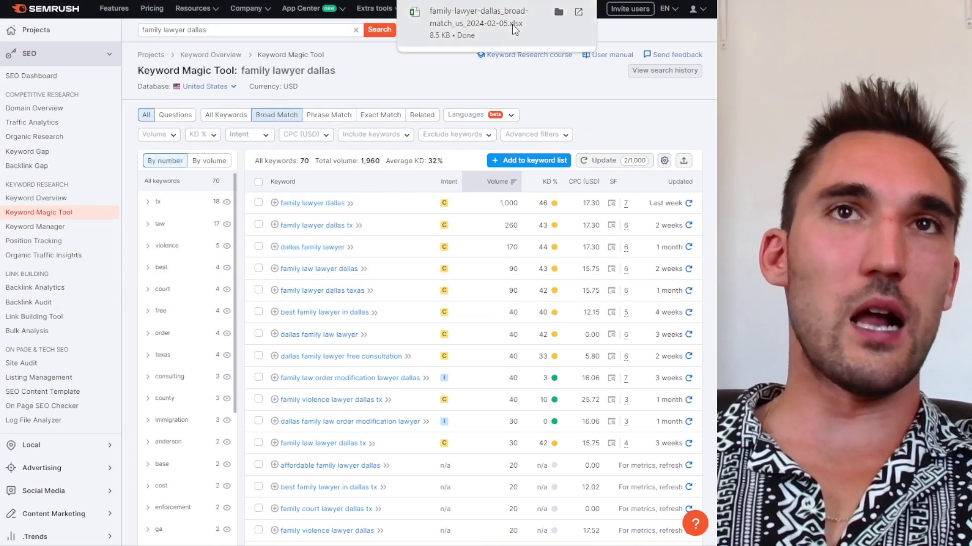
{"action": "left_click", "coordinate": [494, 23]}
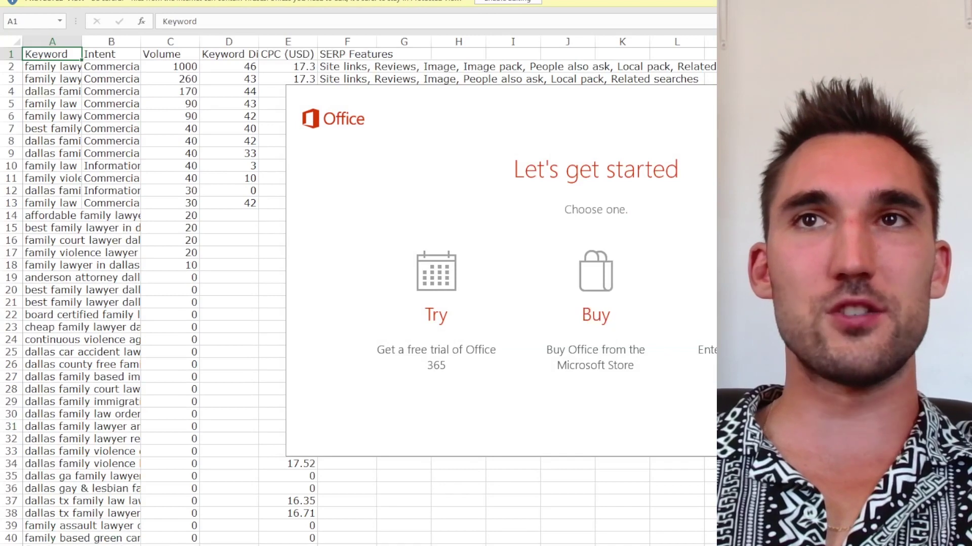
{"action": "left_click", "coordinate": [895, 96]}
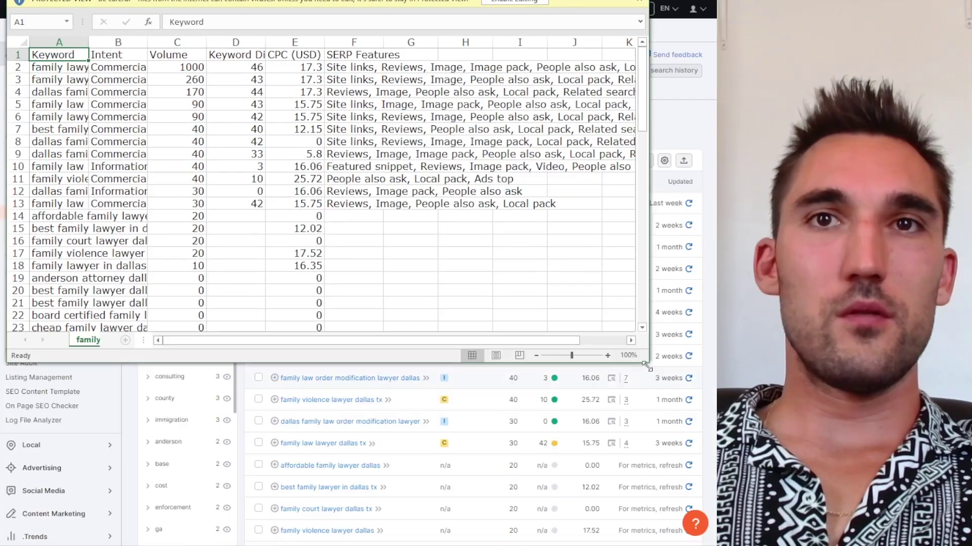
{"action": "left_click_drag", "start_coordinate": [648, 368], "coordinate": [719, 527]}
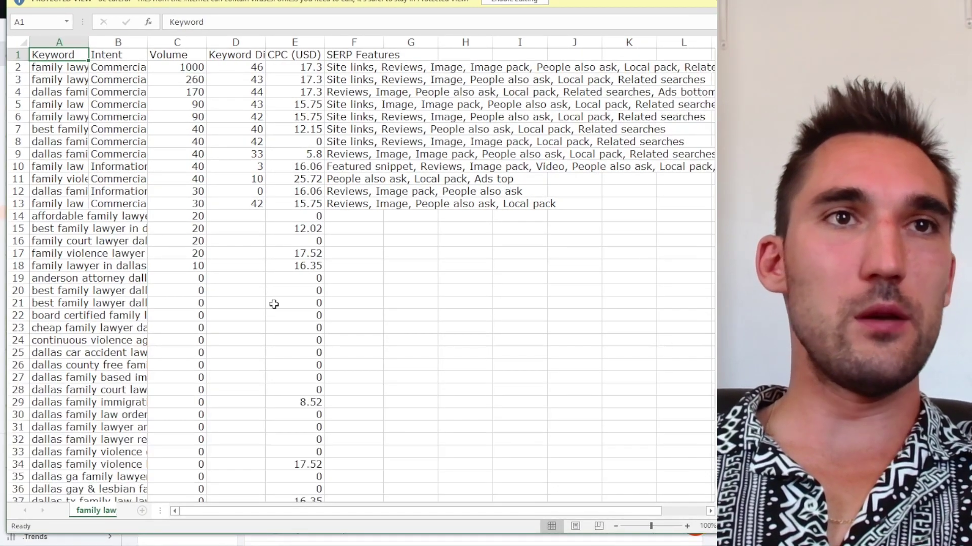
Switch back to Semrush, list the Related keywords and examine the family attorney, law firm and custody variations.
{"action": "key", "text": "alt+Tab"}
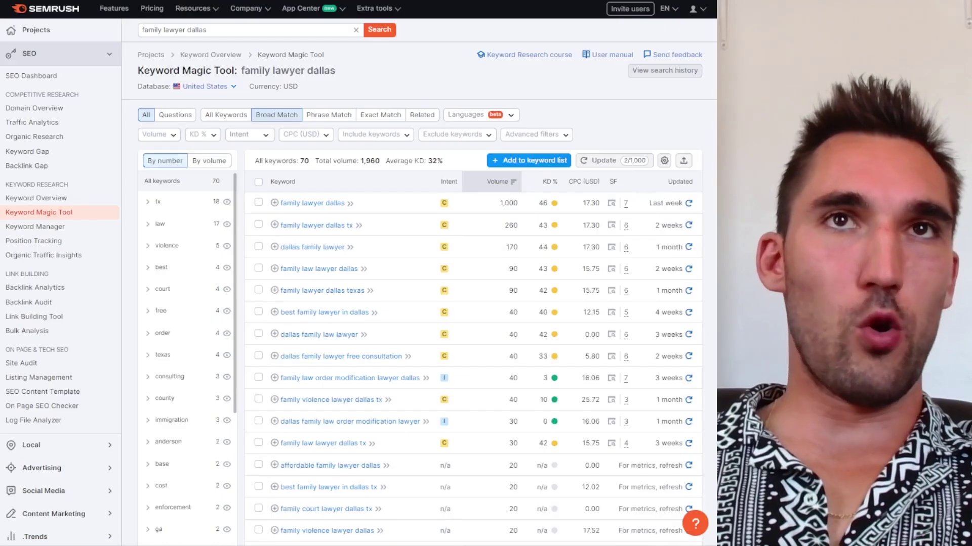
{"action": "left_click", "coordinate": [422, 115]}
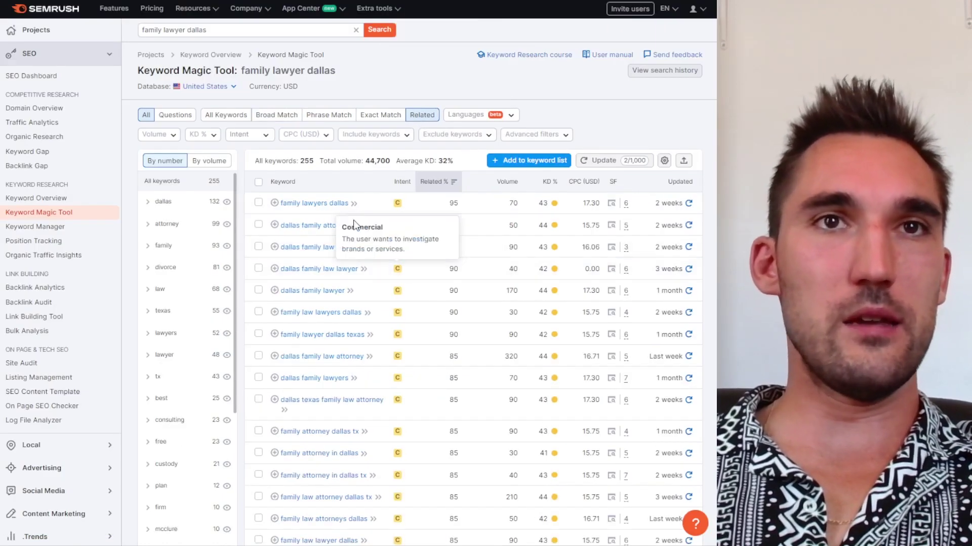
{"action": "scroll", "coordinate": [317, 162], "scroll_direction": "down", "scroll_amount": 2}
{"action": "scroll", "coordinate": [322, 265], "scroll_direction": "down", "scroll_amount": 2}
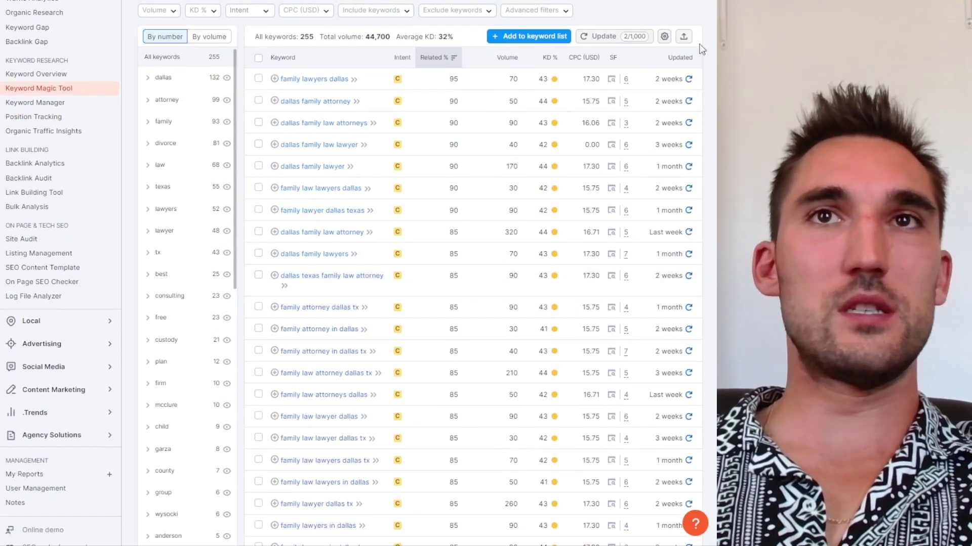
{"action": "scroll", "coordinate": [496, 295], "scroll_direction": "down", "scroll_amount": 10}
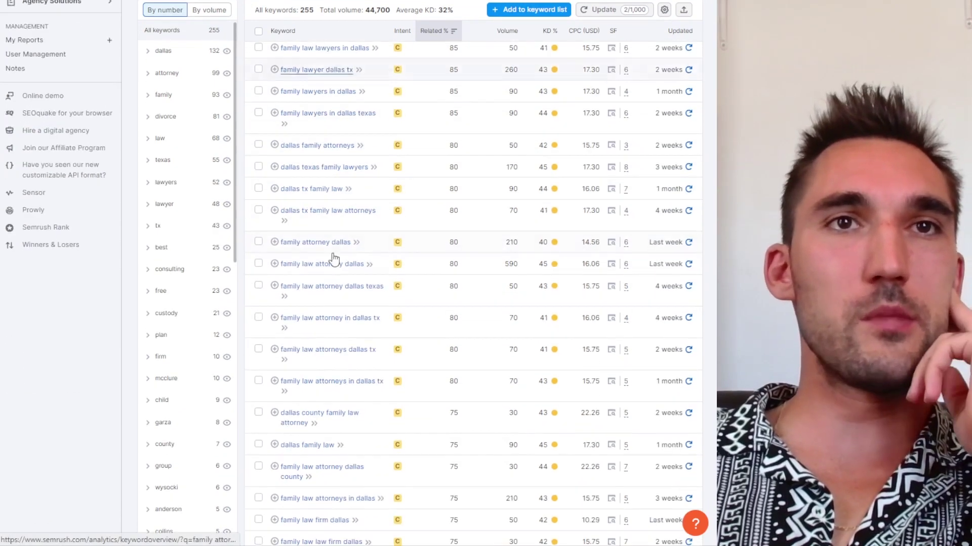
{"action": "scroll", "coordinate": [325, 297], "scroll_direction": "down", "scroll_amount": 5}
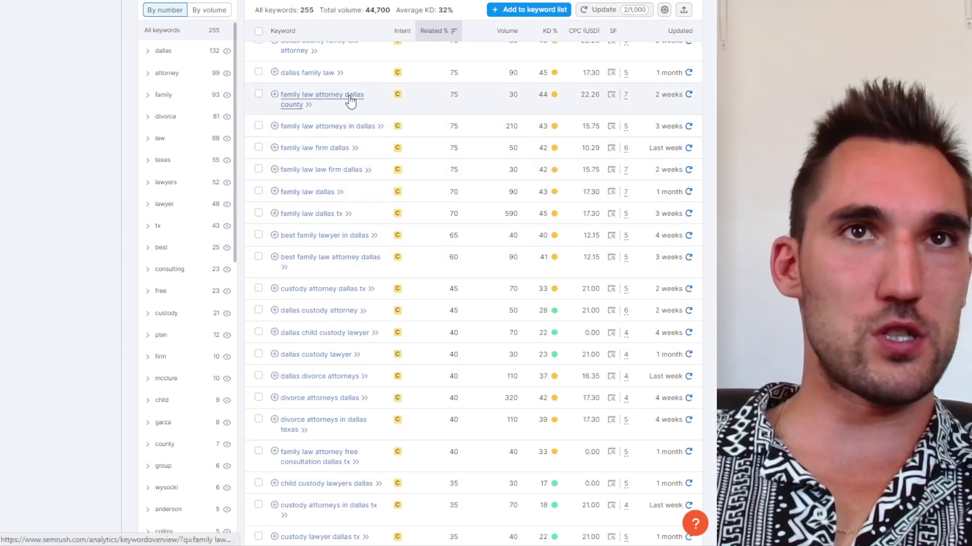
{"action": "scroll", "coordinate": [356, 169], "scroll_direction": "down", "scroll_amount": 3}
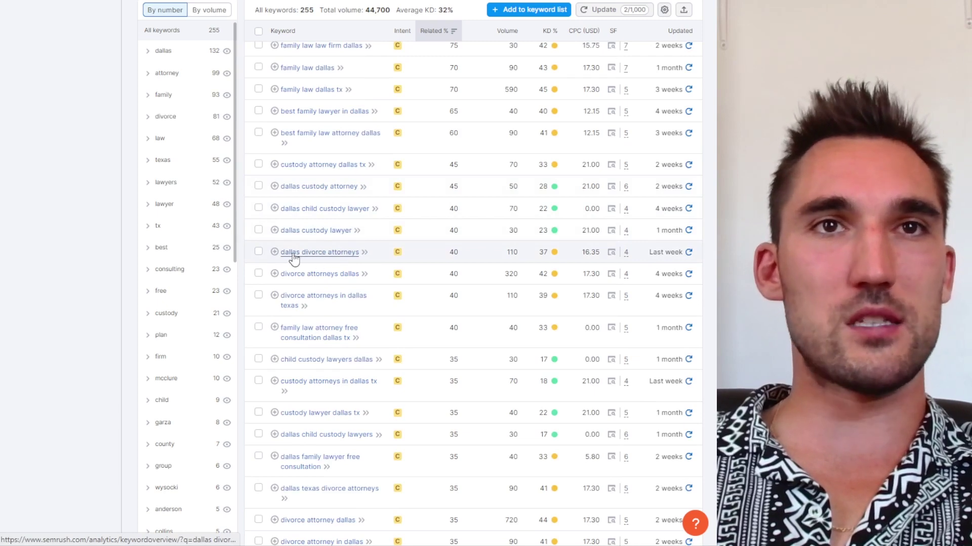
Examine the divorce, child custody and free consultation keywords further down the Related list for their volume and difficulty.
{"action": "scroll", "coordinate": [361, 210], "scroll_direction": "down", "scroll_amount": 2}
{"action": "scroll", "coordinate": [310, 221], "scroll_direction": "down", "scroll_amount": 2}
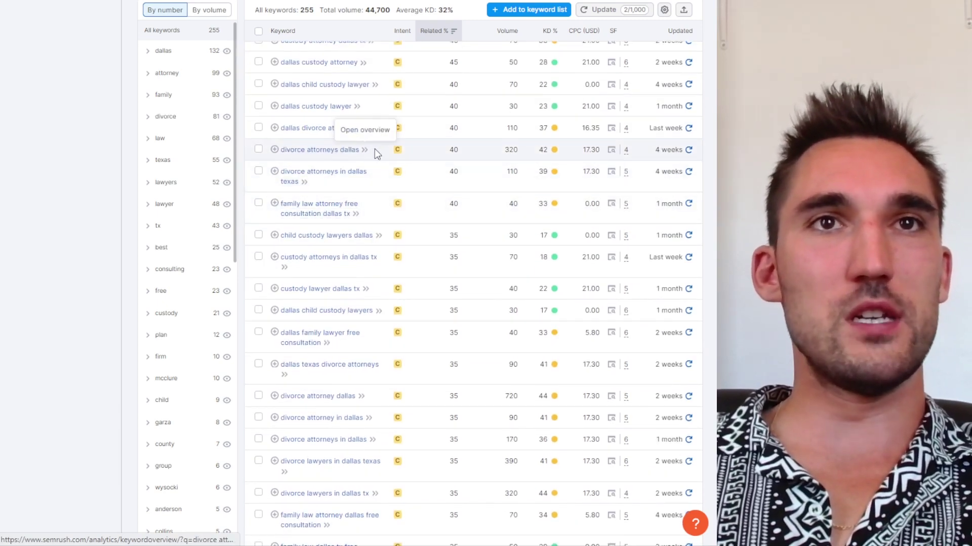
{"action": "left_click_drag", "start_coordinate": [374, 149], "coordinate": [281, 155]}
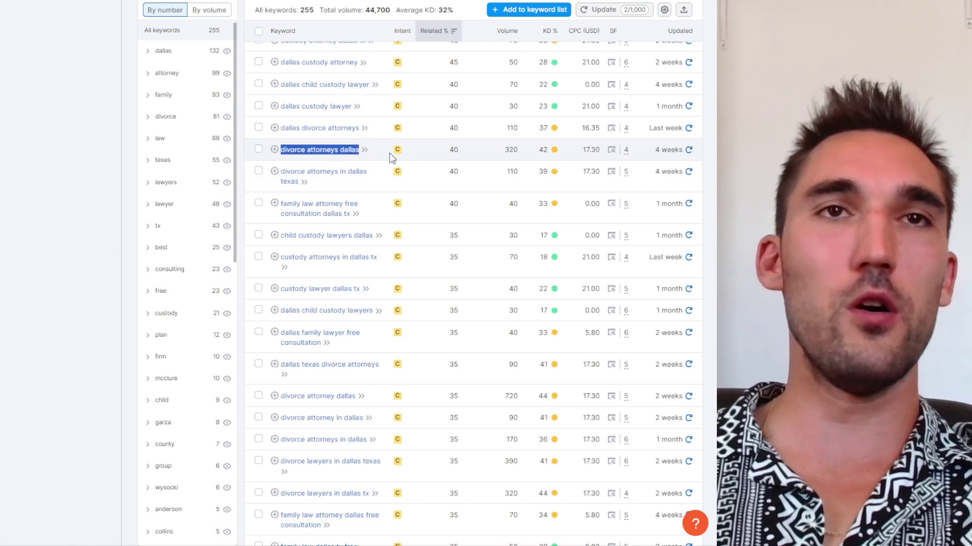
{"action": "scroll", "coordinate": [390, 222], "scroll_direction": "down", "scroll_amount": 6}
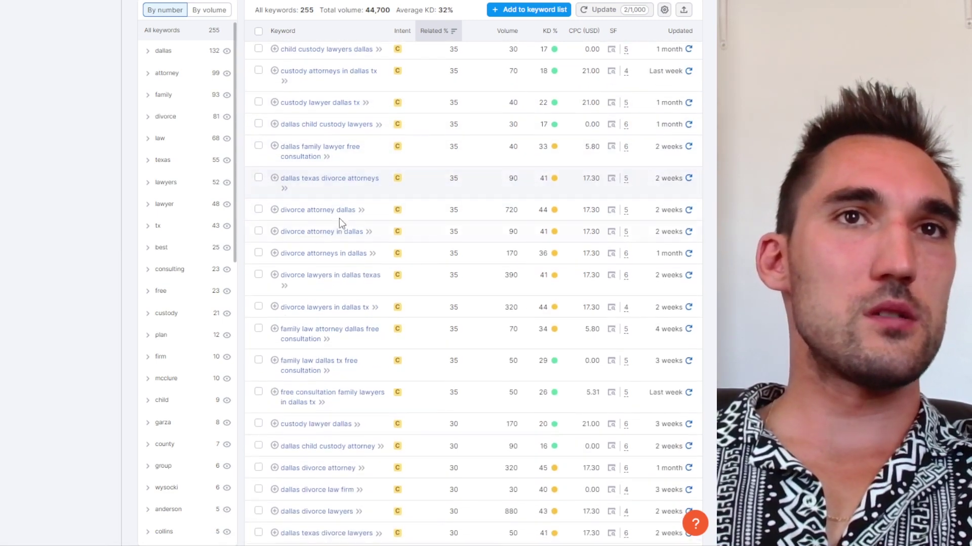
{"action": "scroll", "coordinate": [358, 154], "scroll_direction": "down", "scroll_amount": 12}
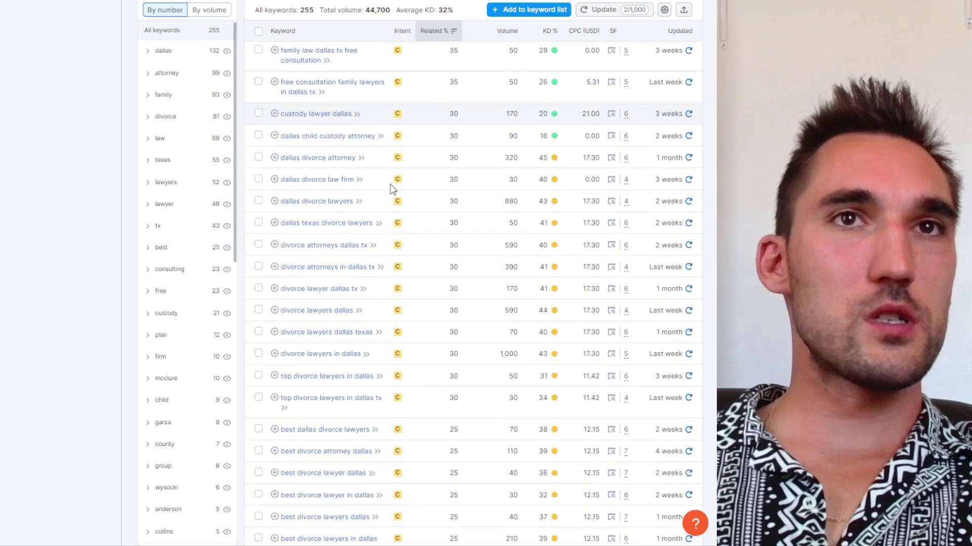
{"action": "scroll", "coordinate": [374, 165], "scroll_direction": "down", "scroll_amount": 6}
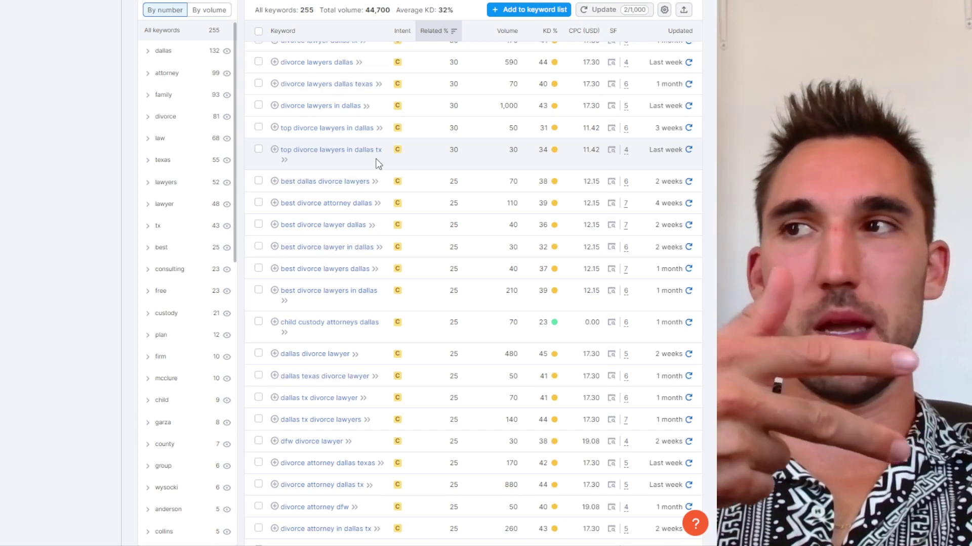
{"action": "scroll", "coordinate": [390, 284], "scroll_direction": "down", "scroll_amount": 5}
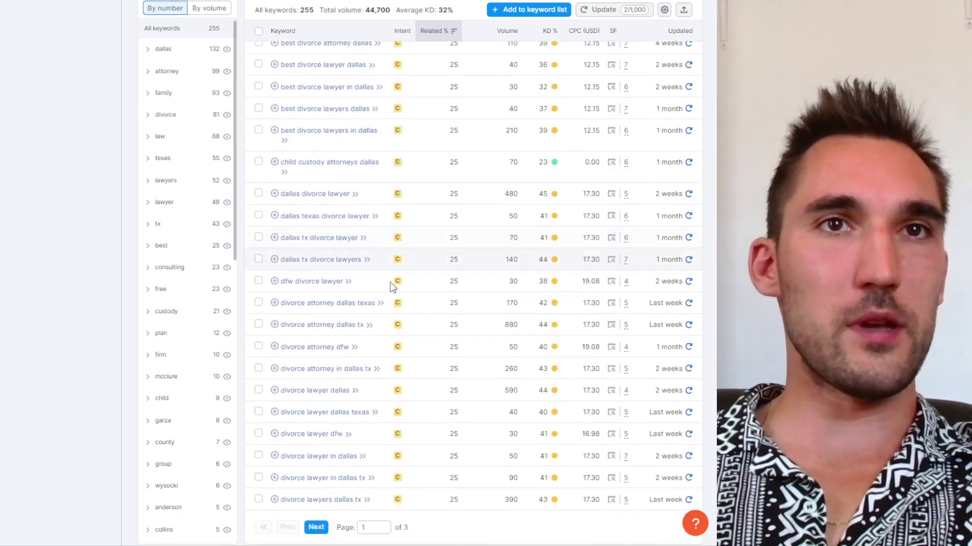
Export all Related keywords as an XLSX file and open the downloaded workbook in Excel for editing.
{"action": "scroll", "coordinate": [493, 399], "scroll_direction": "up", "scroll_amount": 8}
{"action": "scroll", "coordinate": [494, 420], "scroll_direction": "up", "scroll_amount": 10}
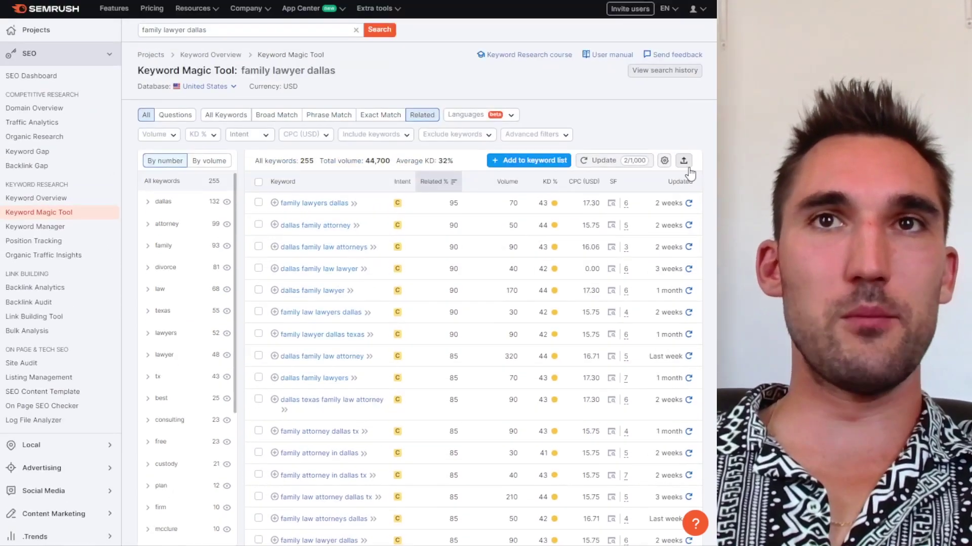
{"action": "left_click", "coordinate": [683, 161]}
{"action": "left_click", "coordinate": [572, 278]}
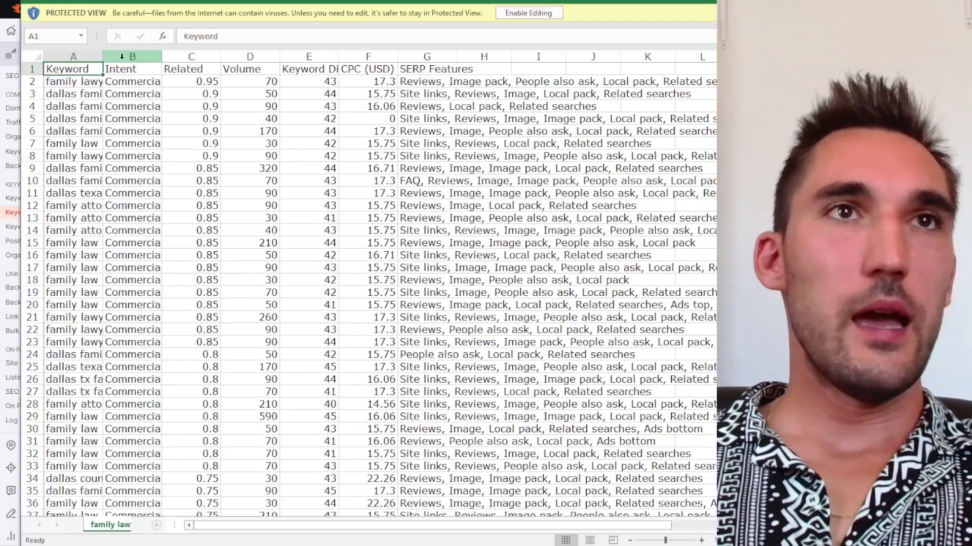
{"action": "left_click_drag", "start_coordinate": [102, 56], "coordinate": [197, 56]}
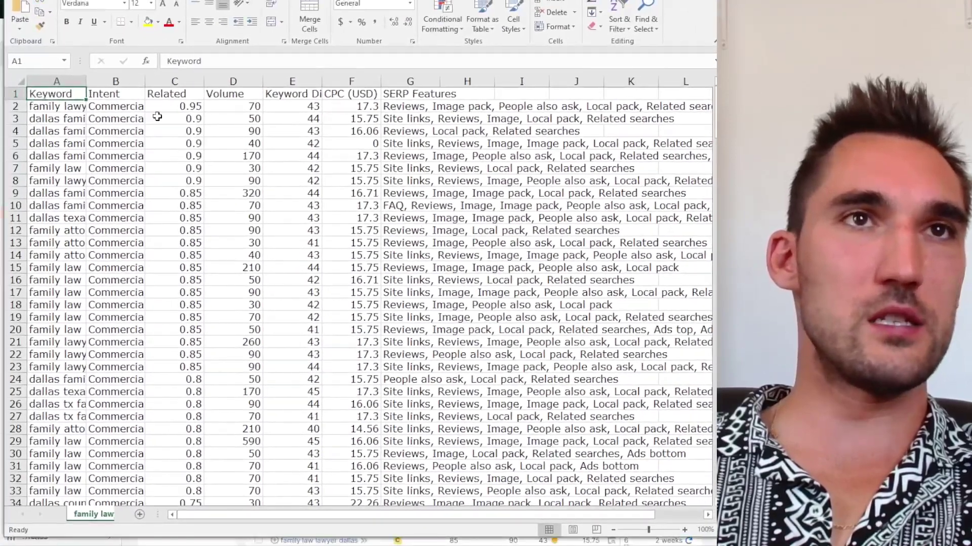
Delete the Related column and widen the Intent and Keyword Difficulty columns in the Related keywords workbook.
{"action": "double_click", "coordinate": [145, 81]}
{"action": "left_click", "coordinate": [245, 81]}
{"action": "right_click", "coordinate": [246, 82]}
{"action": "left_click", "coordinate": [269, 183]}
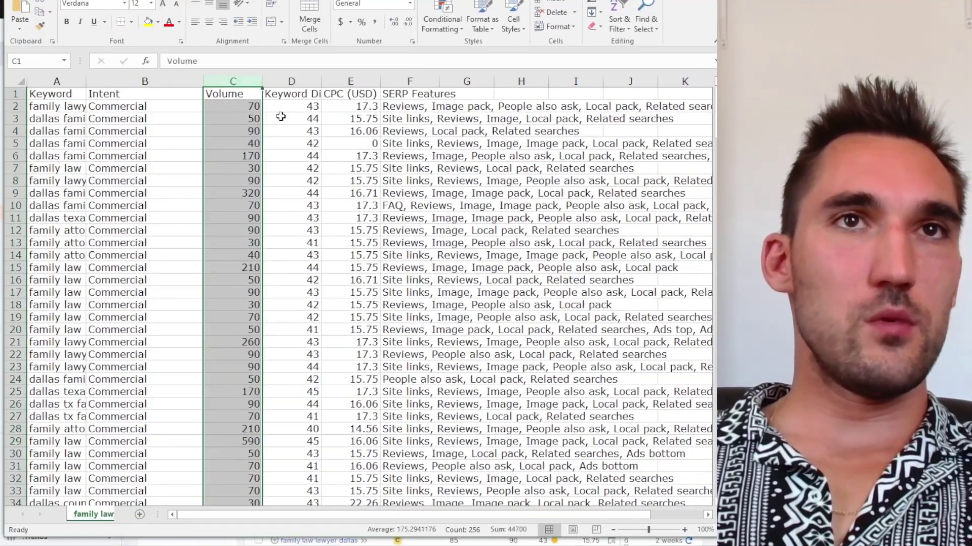
{"action": "left_click_drag", "start_coordinate": [321, 81], "coordinate": [350, 96]}
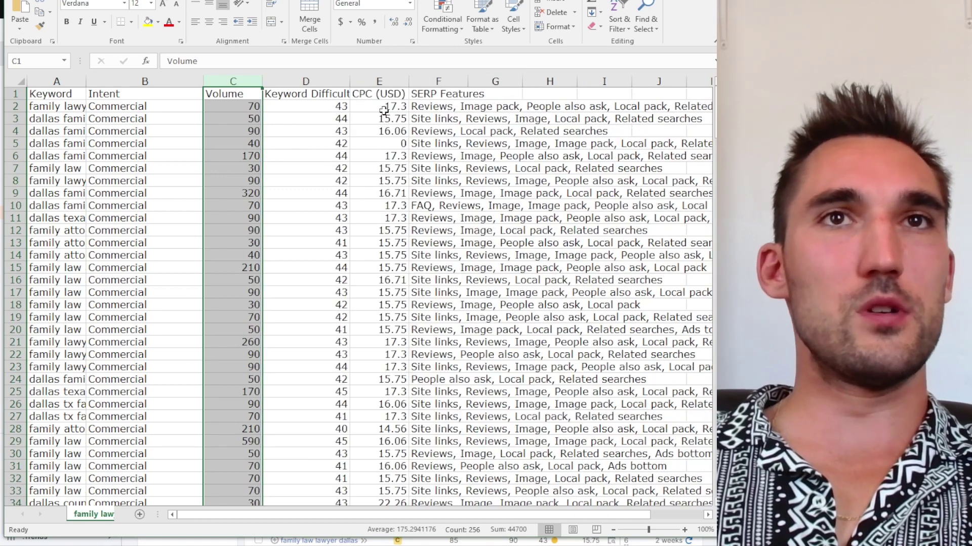
Review the CPC values down the sheet and delete the CPC (USD) and SERP Features columns.
{"action": "left_click_drag", "start_coordinate": [386, 106], "coordinate": [383, 209]}
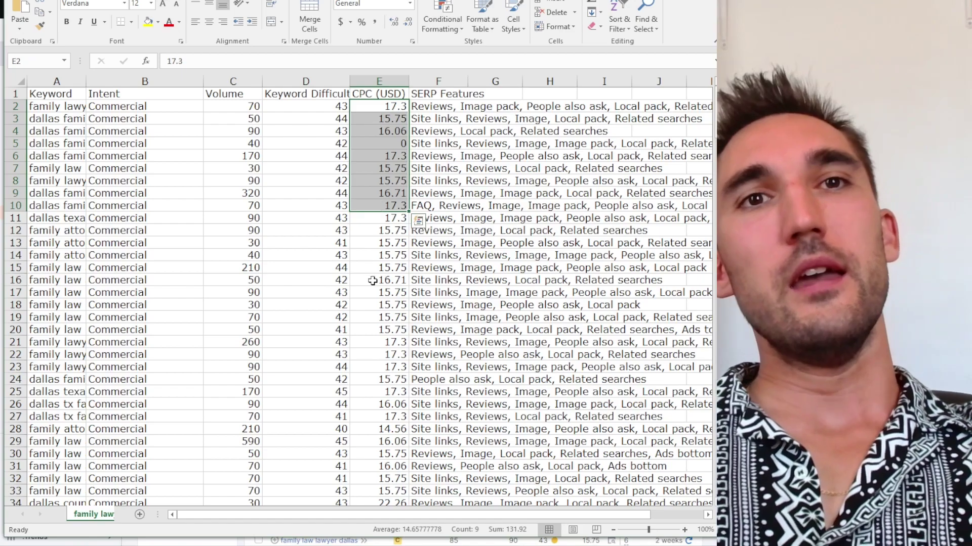
{"action": "scroll", "coordinate": [418, 355], "scroll_direction": "down", "scroll_amount": 12}
{"action": "scroll", "coordinate": [418, 355], "scroll_direction": "down", "scroll_amount": 20}
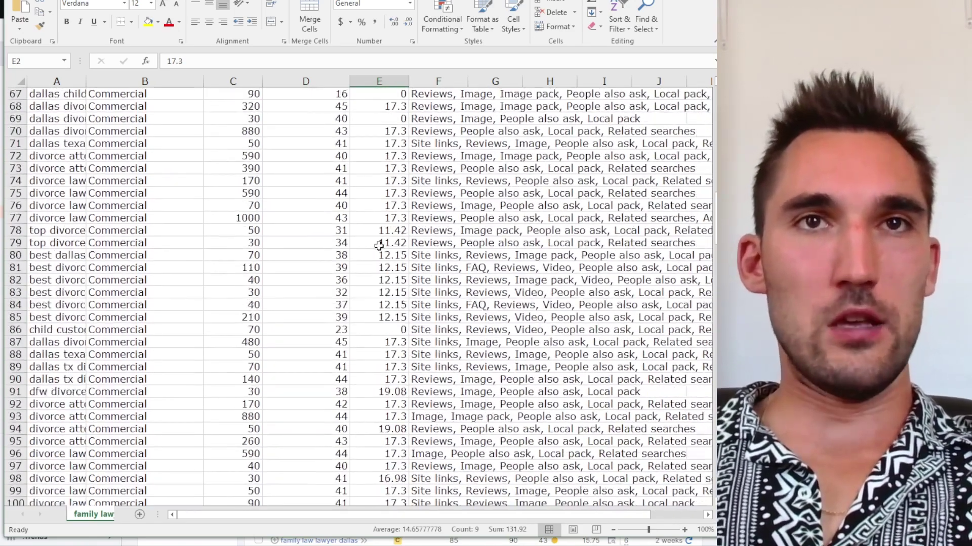
{"action": "scroll", "coordinate": [370, 235], "scroll_direction": "down", "scroll_amount": 19}
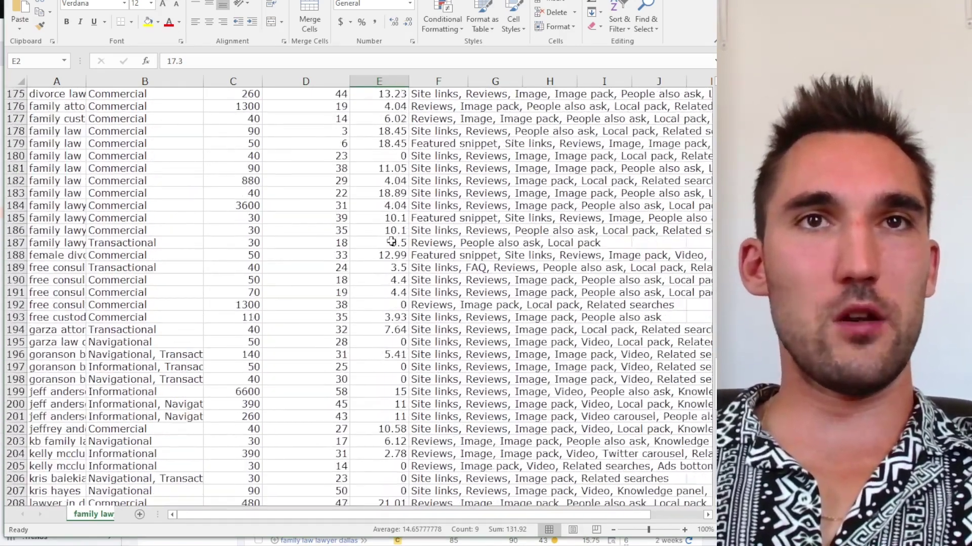
{"action": "scroll", "coordinate": [383, 207], "scroll_direction": "up", "scroll_amount": 8}
{"action": "scroll", "coordinate": [382, 207], "scroll_direction": "up", "scroll_amount": 20}
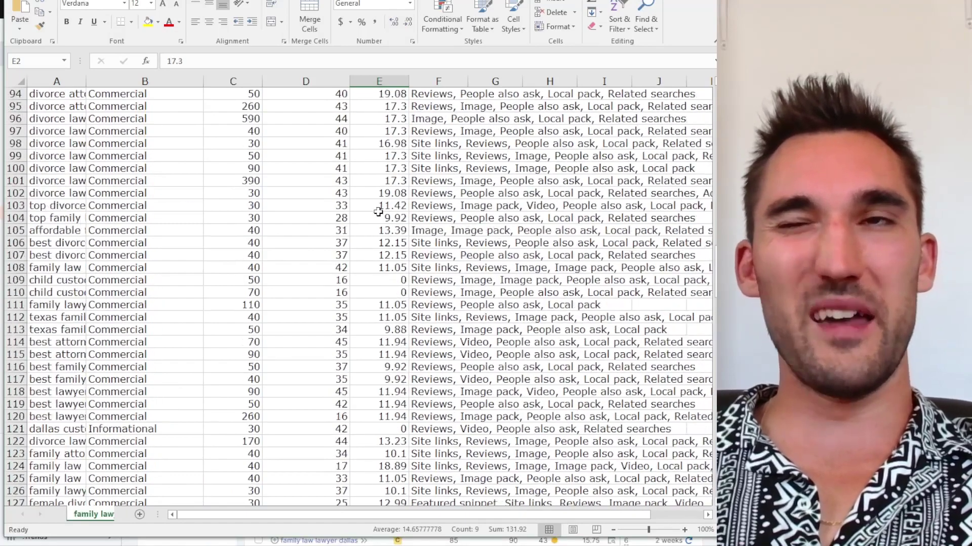
{"action": "left_click_drag", "start_coordinate": [468, 81], "coordinate": [593, 81]}
{"action": "left_click_drag", "start_coordinate": [379, 81], "coordinate": [476, 77]}
{"action": "right_click", "coordinate": [478, 79]}
{"action": "left_click", "coordinate": [507, 179]}
{"action": "left_click", "coordinate": [432, 205]}
Check the intent entries down the sheet and delete the Intent column.
{"action": "scroll", "coordinate": [160, 243], "scroll_direction": "down", "scroll_amount": 20}
{"action": "scroll", "coordinate": [159, 268], "scroll_direction": "down", "scroll_amount": 20}
{"action": "left_click", "coordinate": [145, 83]}
{"action": "left_click_drag", "start_coordinate": [715, 364], "coordinate": [713, 114]}
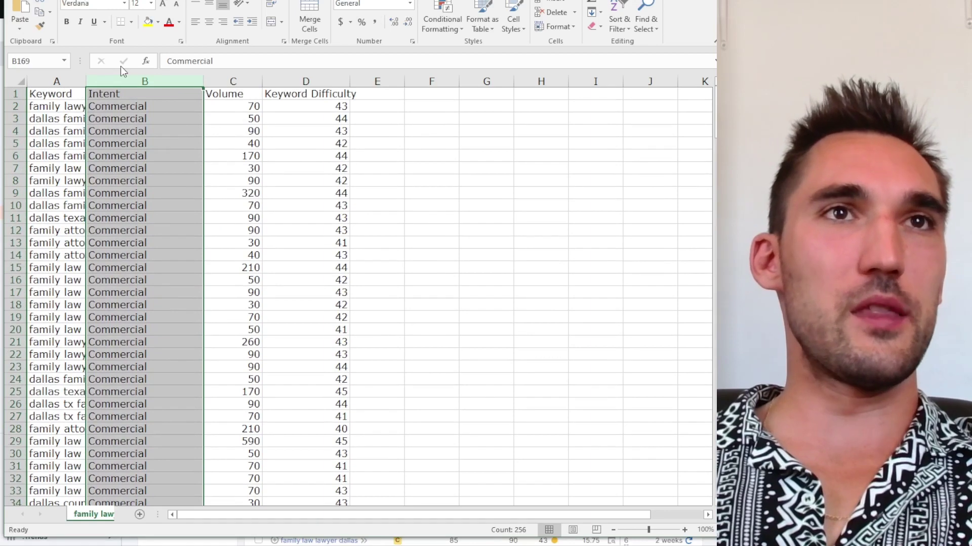
{"action": "right_click", "coordinate": [142, 81]}
{"action": "left_click", "coordinate": [160, 183]}
{"action": "left_click", "coordinate": [160, 190]}
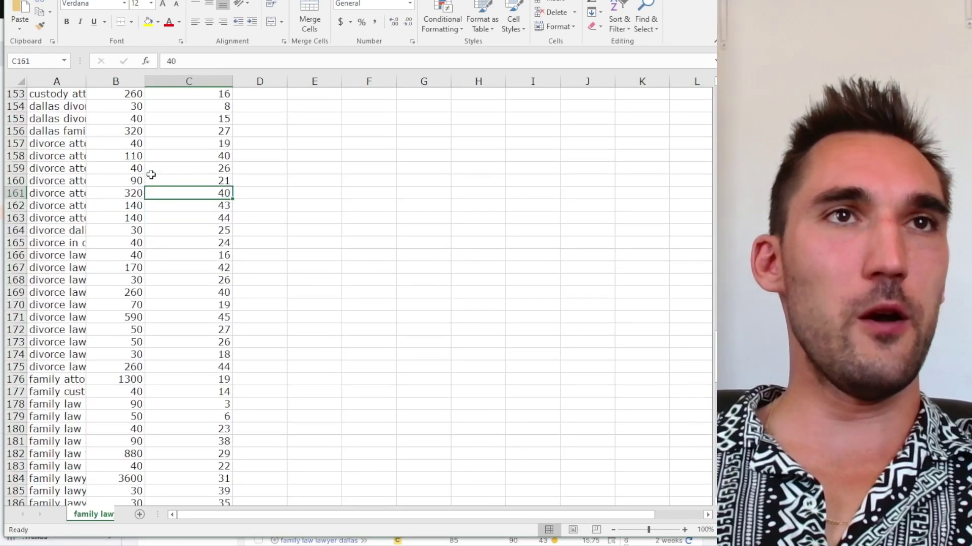
Widen the Keyword column so that each full keyword is readable.
{"action": "left_click_drag", "start_coordinate": [715, 345], "coordinate": [712, 81]}
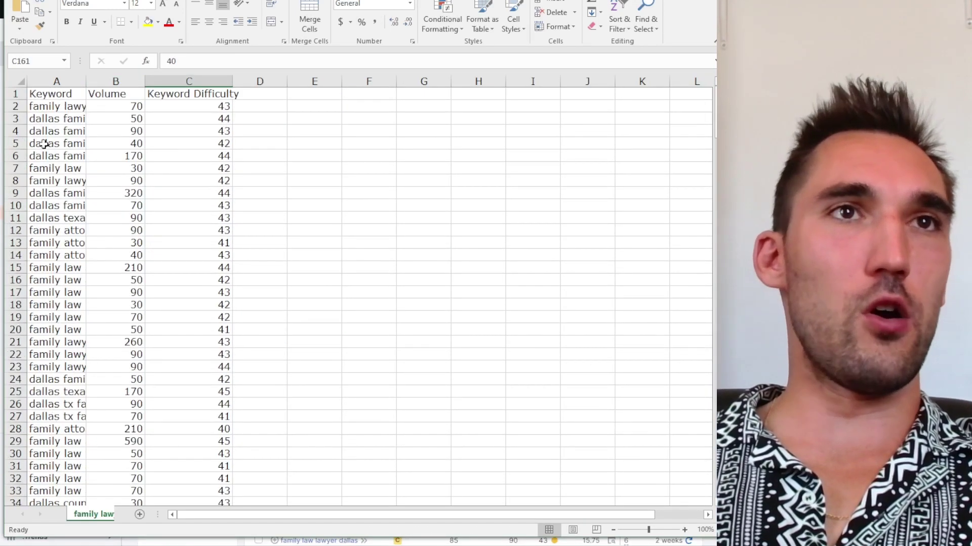
{"action": "left_click_drag", "start_coordinate": [87, 81], "coordinate": [241, 81]}
{"action": "left_click", "coordinate": [275, 109]}
{"action": "left_click", "coordinate": [330, 107]}
Enable editing in the broad match workbook and delete its Intent, CPC (USD) and SERP Features columns.
{"action": "mouse_move", "coordinate": [96, 545]}
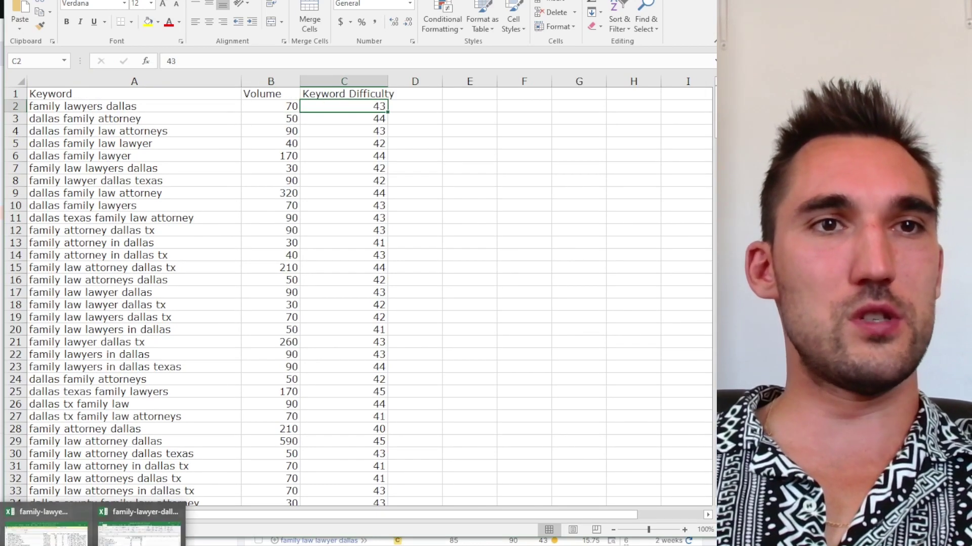
{"action": "left_click", "coordinate": [53, 531]}
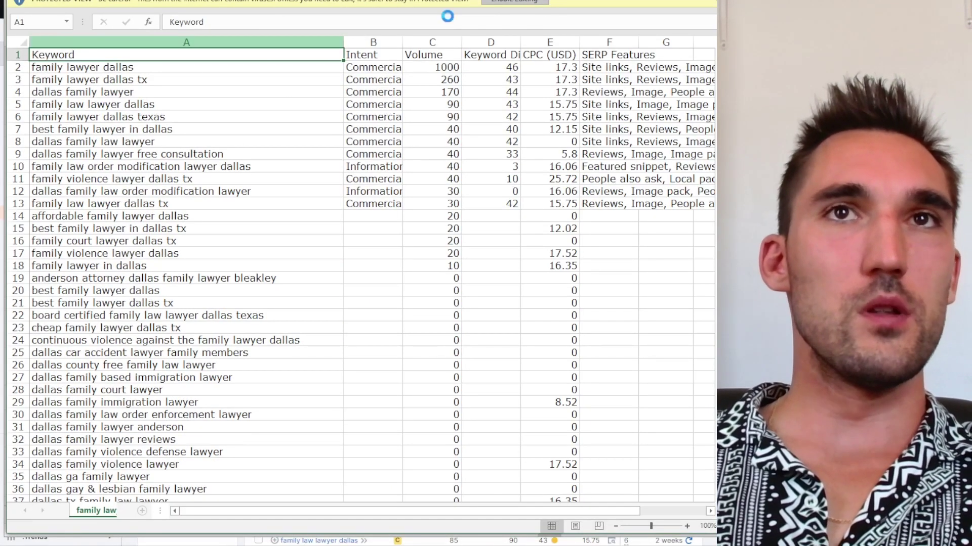
{"action": "left_click", "coordinate": [514, 2]}
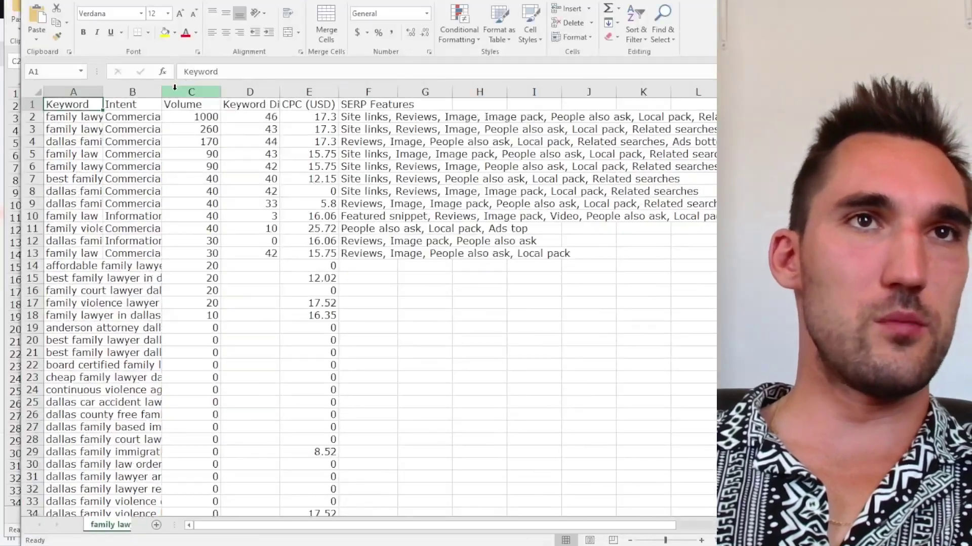
{"action": "left_click", "coordinate": [127, 92]}
{"action": "right_click", "coordinate": [127, 92]}
{"action": "left_click", "coordinate": [146, 198]}
{"action": "left_click_drag", "start_coordinate": [251, 92], "coordinate": [326, 92]}
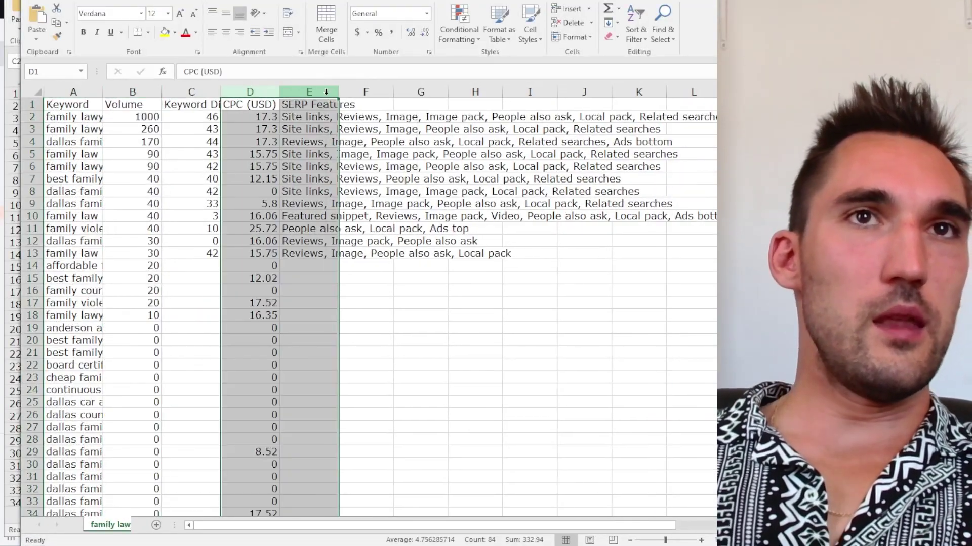
{"action": "right_click", "coordinate": [326, 92]}
{"action": "left_click", "coordinate": [345, 198]}
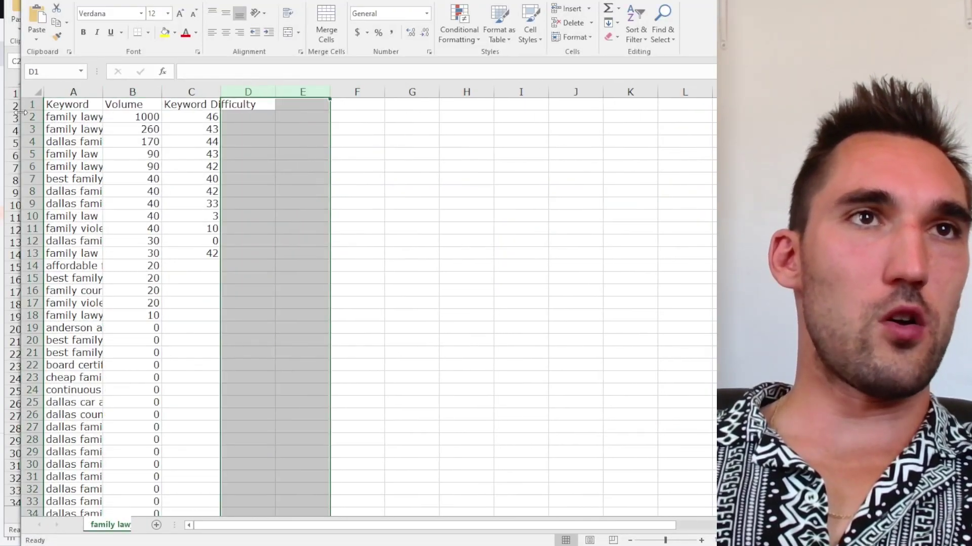
Copy the broad match keyword rows below the header and paste them into the related keywords sheet starting at row 257.
{"action": "left_click", "coordinate": [32, 117]}
{"action": "scroll", "coordinate": [388, 339], "scroll_direction": "down", "scroll_amount": 19}
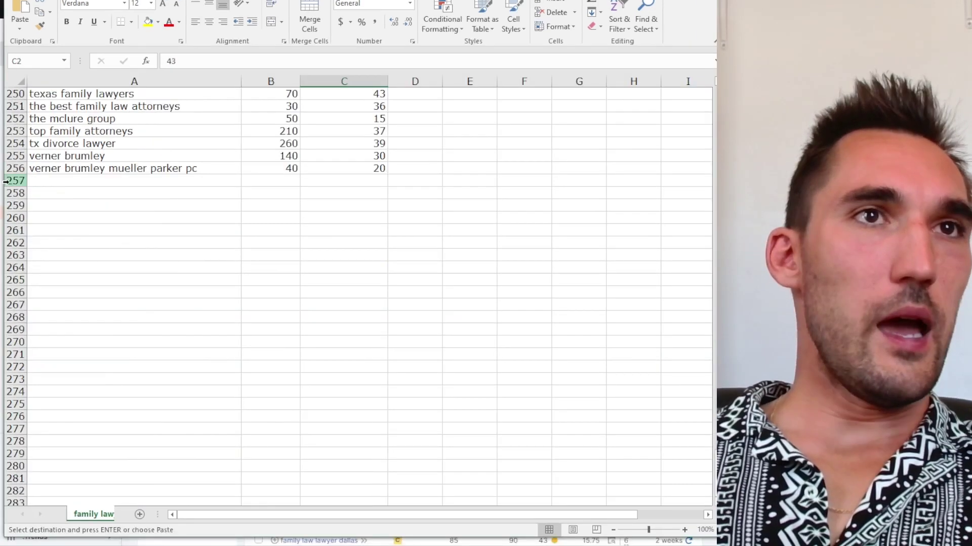
{"action": "left_click", "coordinate": [15, 180]}
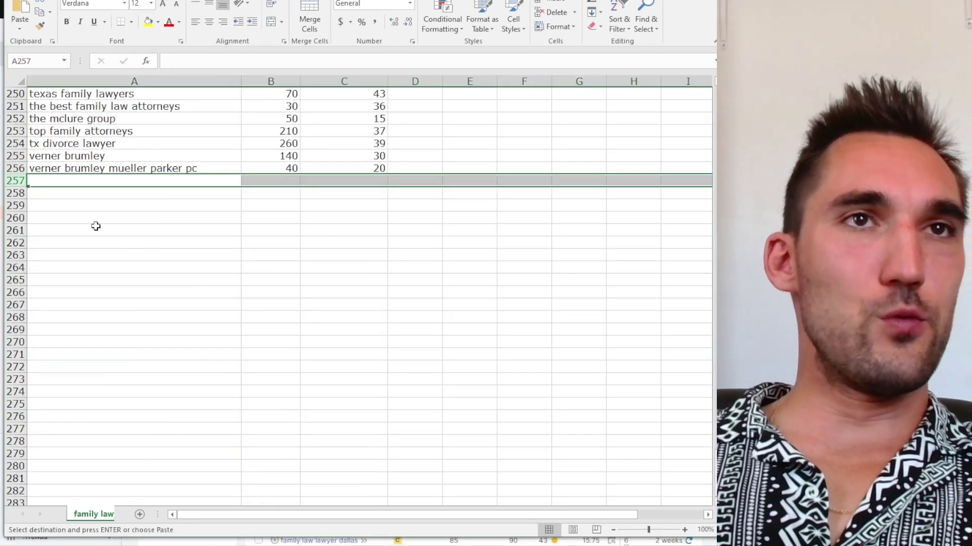
{"action": "key", "text": "ctrl+v"}
{"action": "left_click", "coordinate": [387, 325]}
{"action": "scroll", "coordinate": [338, 303], "scroll_direction": "up", "scroll_amount": 2}
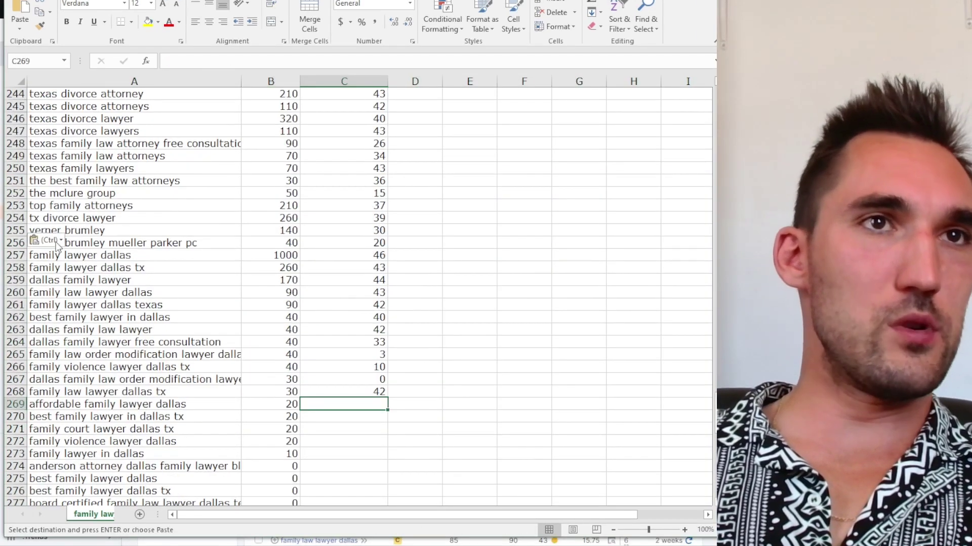
Delete the "verner brumley" and "verner brumley mueller parker pc" rows and review the rest of the combined keyword list.
{"action": "left_click", "coordinate": [206, 245]}
{"action": "left_click", "coordinate": [36, 230]}
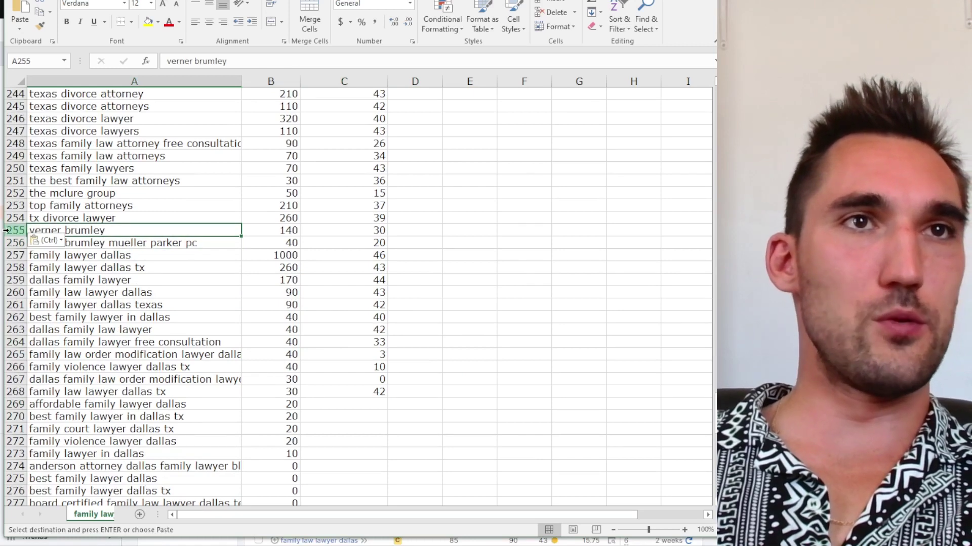
{"action": "right_click", "coordinate": [8, 230]}
{"action": "left_click", "coordinate": [38, 346]}
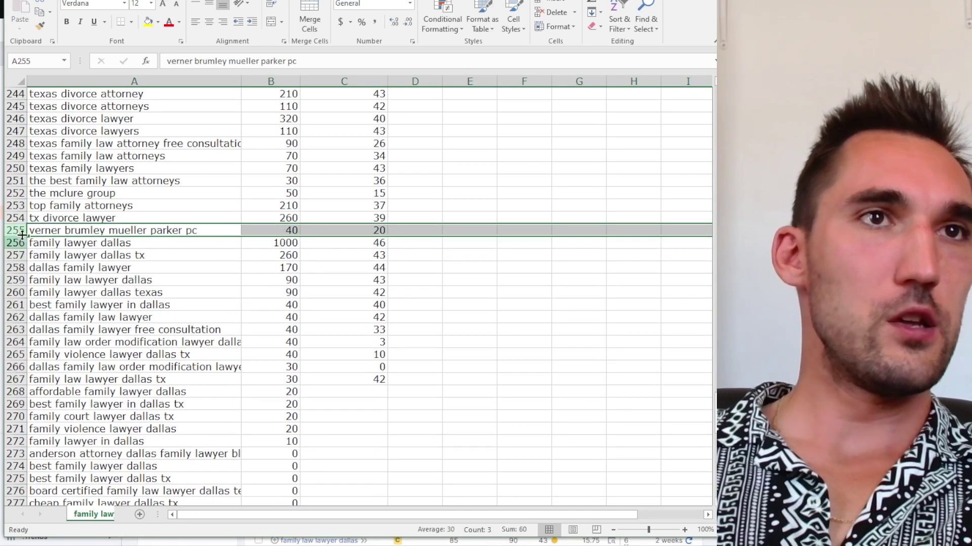
{"action": "right_click", "coordinate": [14, 230]}
{"action": "left_click", "coordinate": [68, 332]}
{"action": "scroll", "coordinate": [176, 283], "scroll_direction": "up", "scroll_amount": 5}
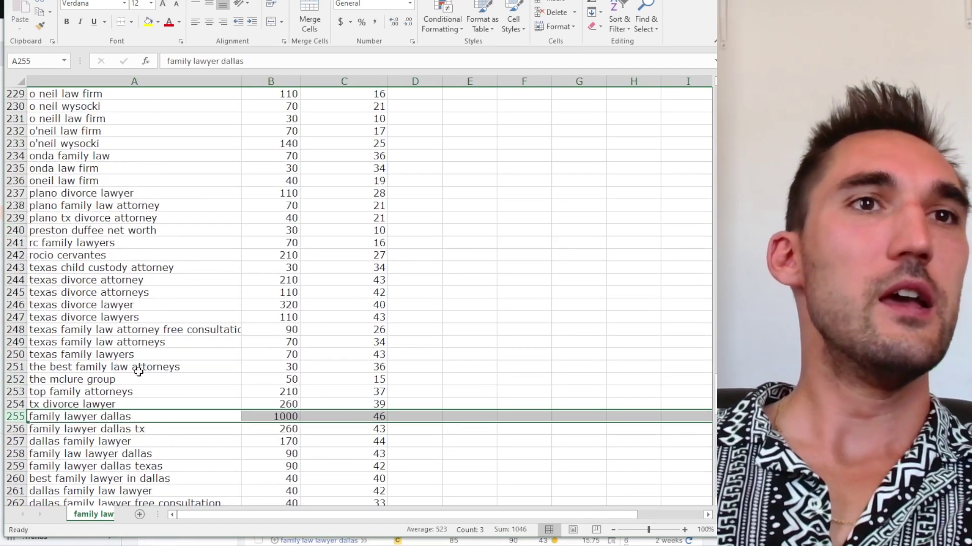
{"action": "scroll", "coordinate": [139, 372], "scroll_direction": "up", "scroll_amount": 8}
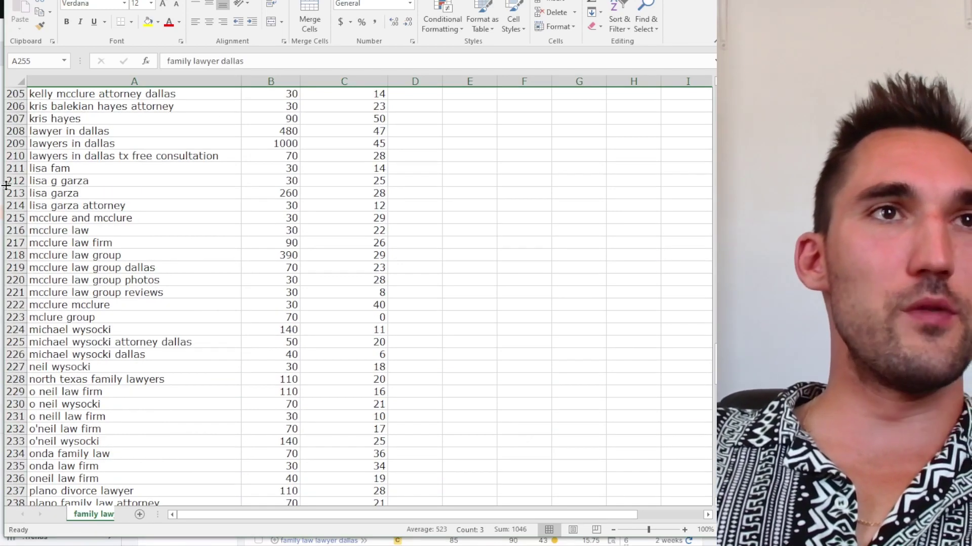
{"action": "scroll", "coordinate": [106, 255], "scroll_direction": "up", "scroll_amount": 20}
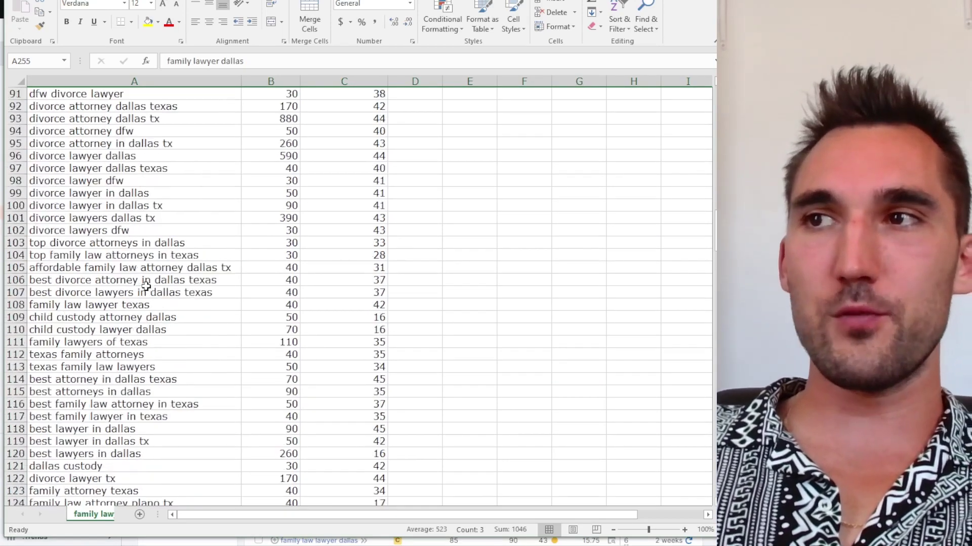
{"action": "scroll", "coordinate": [146, 310], "scroll_direction": "up", "scroll_amount": 20}
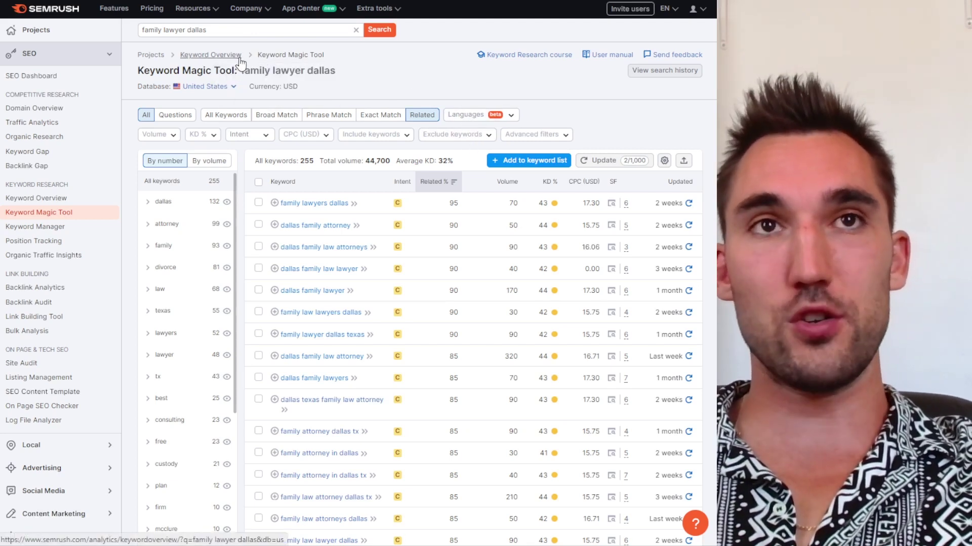
Switch to Semrush's Keyword Overview and look up "family attorney dallas".
{"action": "left_click", "coordinate": [241, 55]}
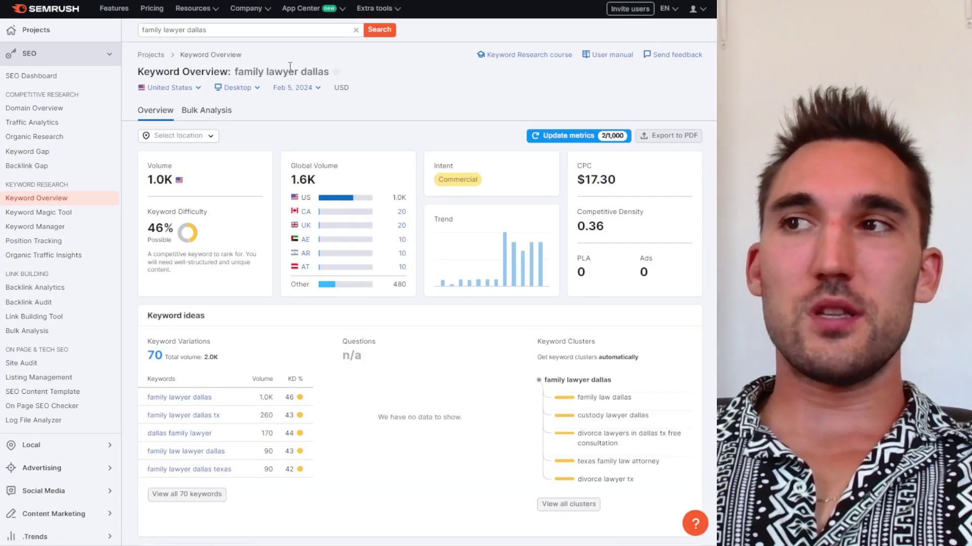
{"action": "triple_click", "coordinate": [238, 30]}
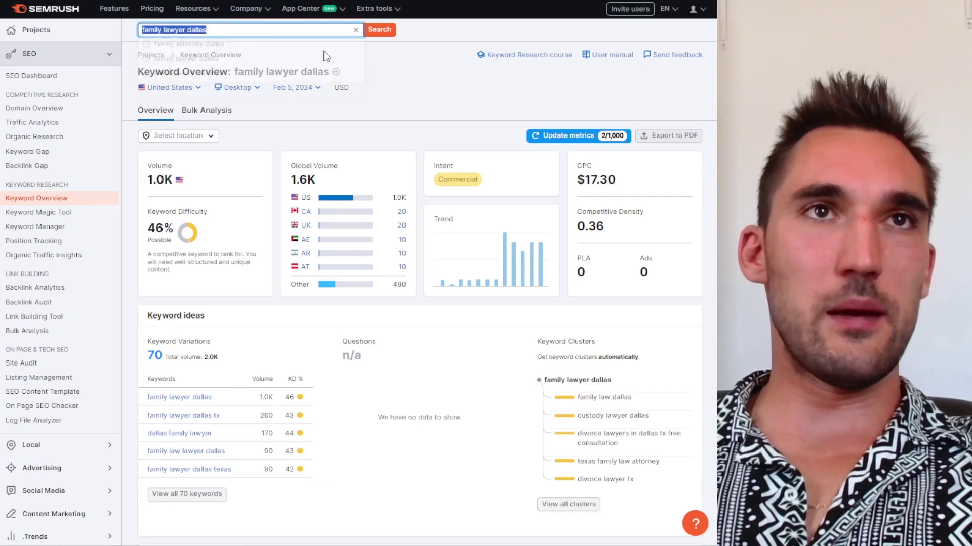
{"action": "left_click", "coordinate": [451, 87]}
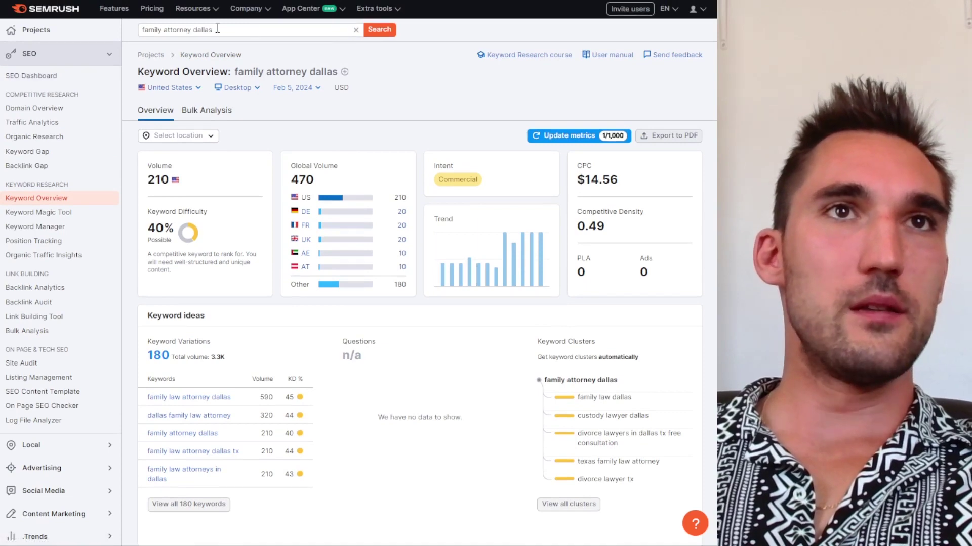
Look up "family attorney garland" in the Keyword Overview and check the search volumes of its keyword variations.
{"action": "double_click", "coordinate": [203, 31]}
{"action": "type", "text": "garland"}
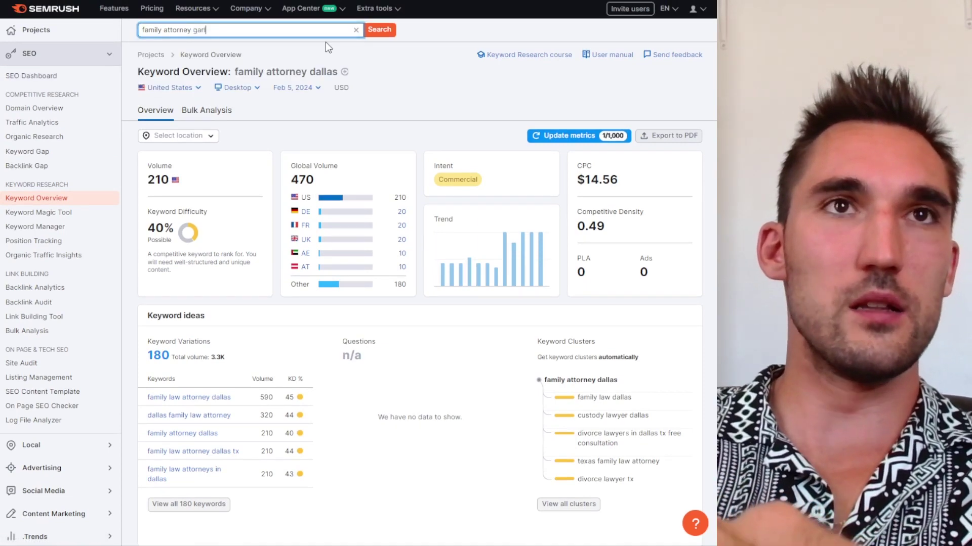
{"action": "key", "text": "Return"}
{"action": "left_click", "coordinate": [404, 105]}
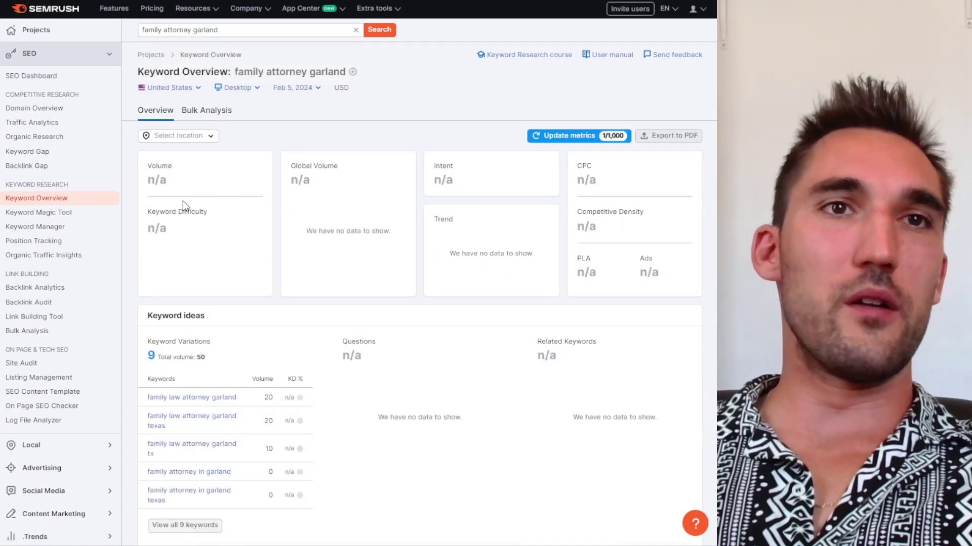
{"action": "scroll", "coordinate": [183, 201], "scroll_direction": "down", "scroll_amount": 2}
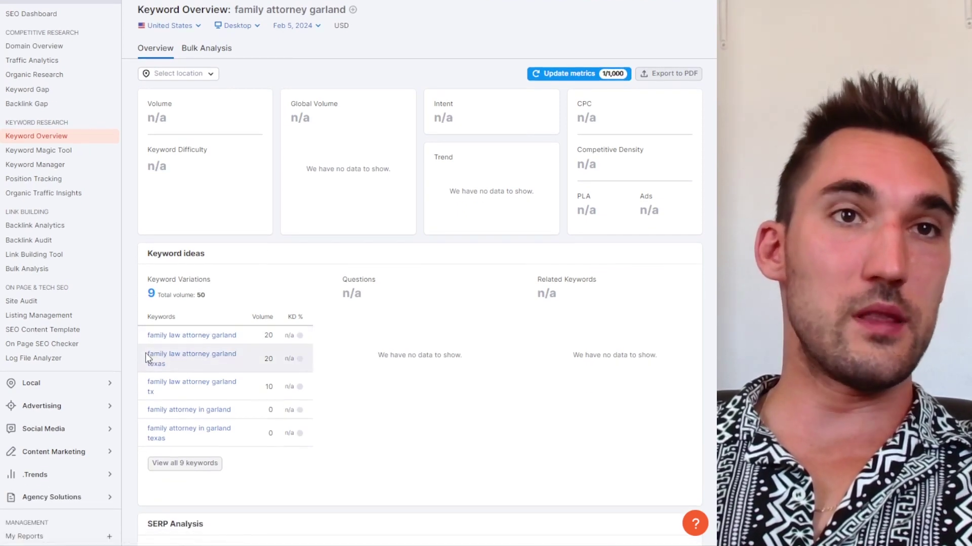
{"action": "left_click_drag", "start_coordinate": [144, 357], "coordinate": [224, 379]}
{"action": "scroll", "coordinate": [230, 387], "scroll_direction": "down", "scroll_amount": 1}
{"action": "left_click", "coordinate": [251, 431]}
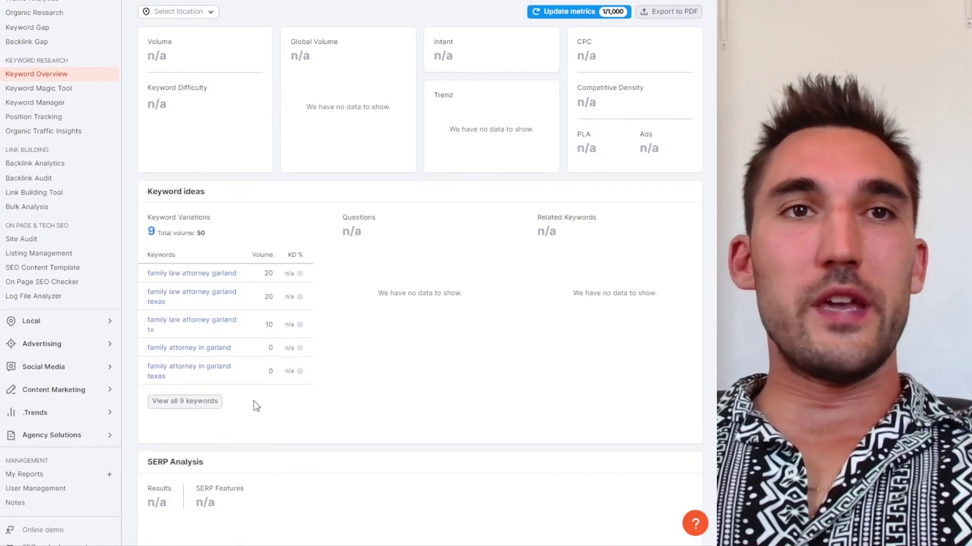
{"action": "left_click_drag", "start_coordinate": [274, 370], "coordinate": [263, 274]}
{"action": "left_click", "coordinate": [312, 455]}
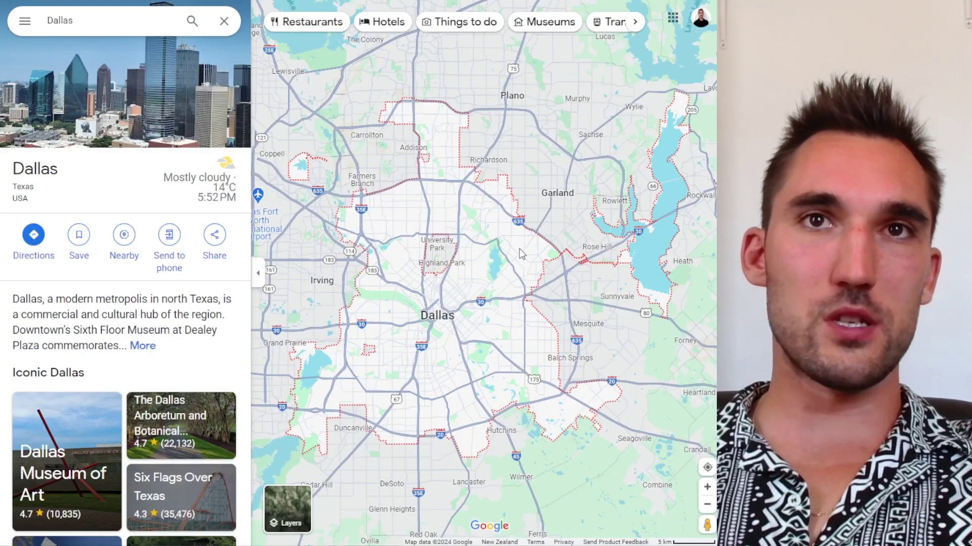
Inspect the Garland and Rose Hill area on the Dallas map, and look up "family attorney rose hill" in Semrush's Keyword Overview.
{"action": "scroll", "coordinate": [574, 232], "scroll_direction": "up", "scroll_amount": 4}
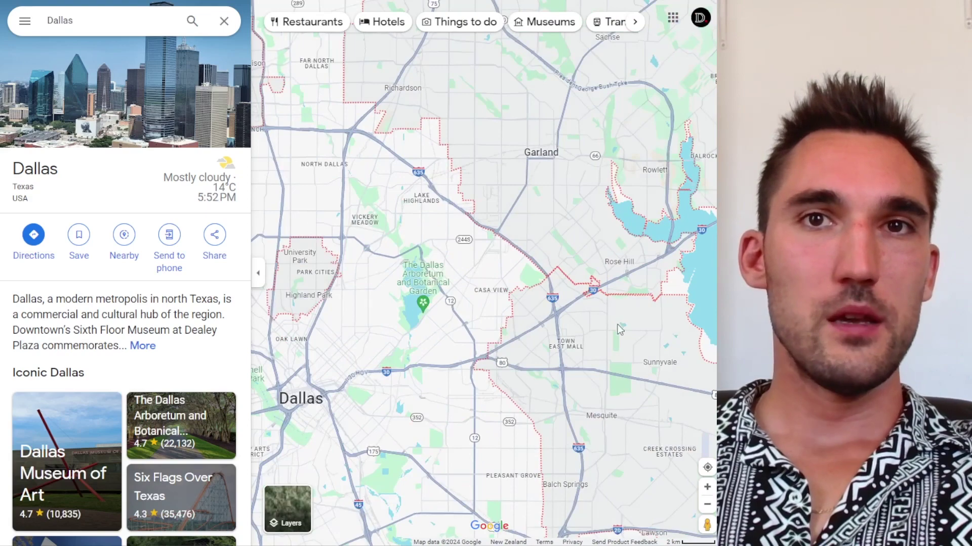
{"action": "scroll", "coordinate": [611, 273], "scroll_direction": "up", "scroll_amount": 2}
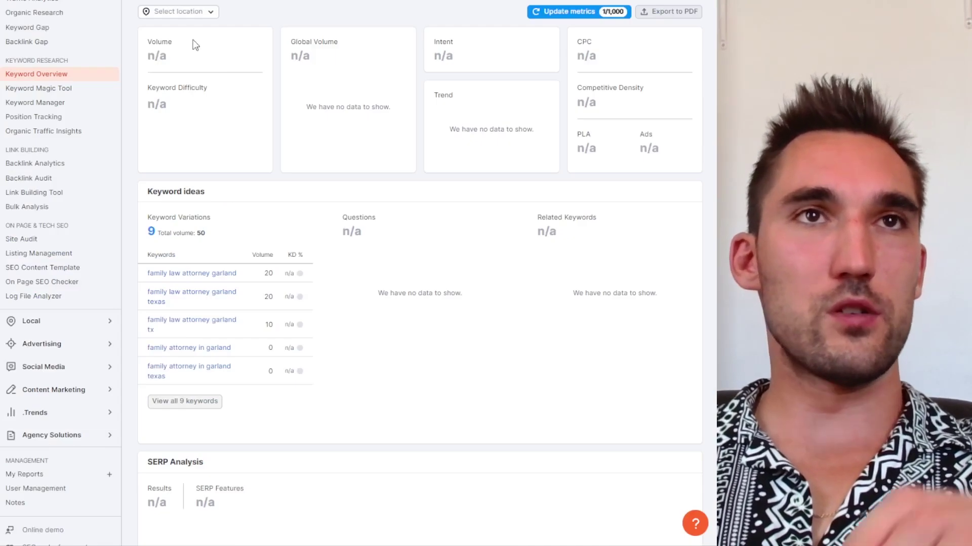
{"action": "scroll", "coordinate": [192, 44], "scroll_direction": "up", "scroll_amount": 3}
{"action": "left_click_drag", "start_coordinate": [218, 30], "coordinate": [194, 30]}
{"action": "type", "text": "rney rose hill"}
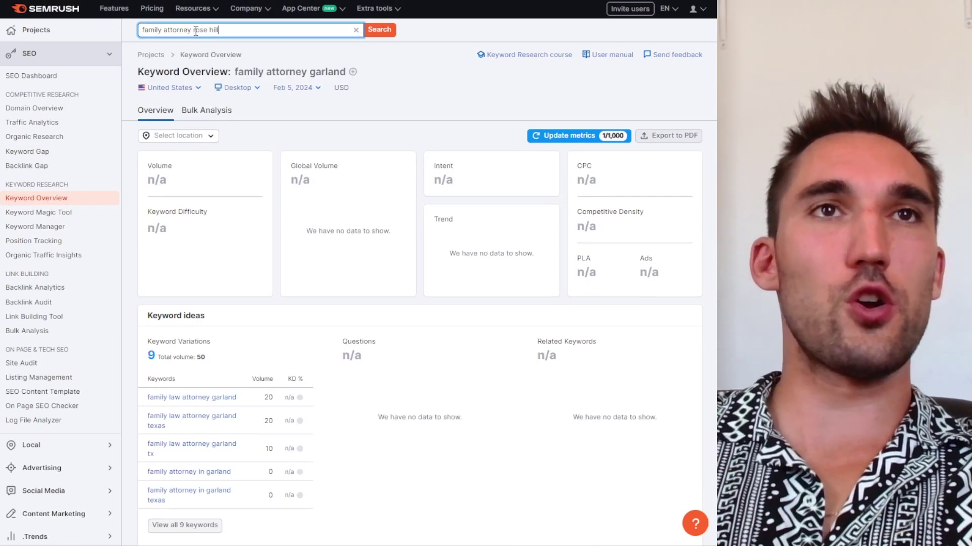
{"action": "key", "text": "Return"}
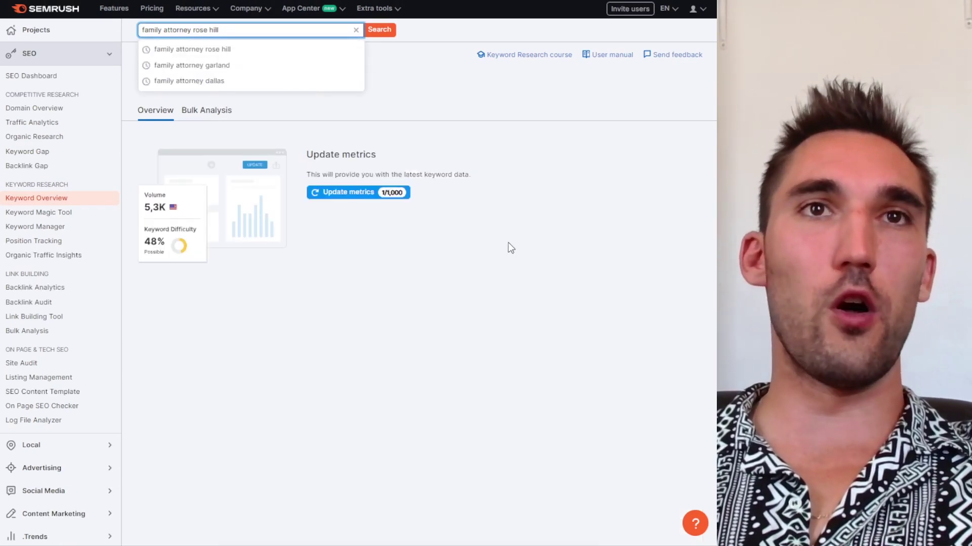
{"action": "left_click", "coordinate": [508, 244]}
{"action": "key", "text": "alt+Left"}
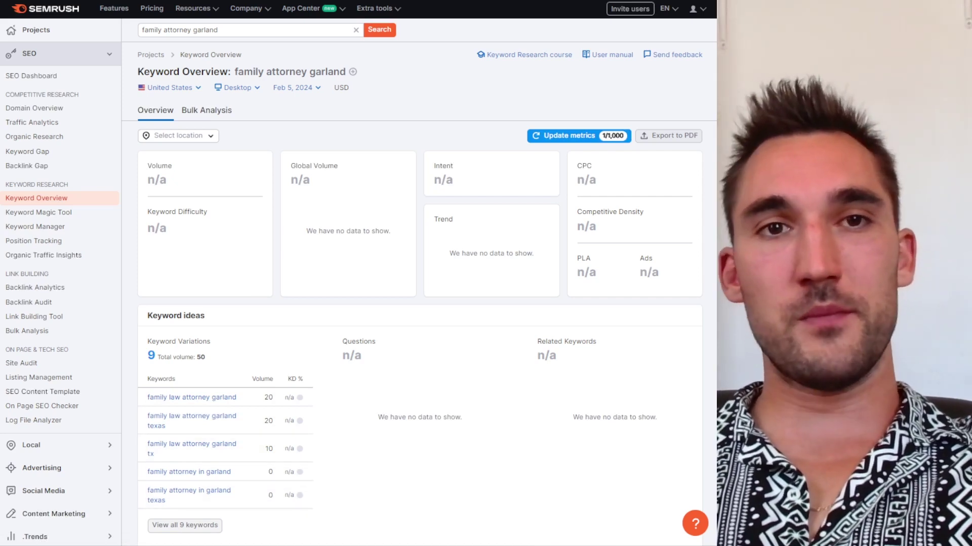
Open a private browser window and load google.com.
{"action": "key", "text": "ctrl+shift+n"}
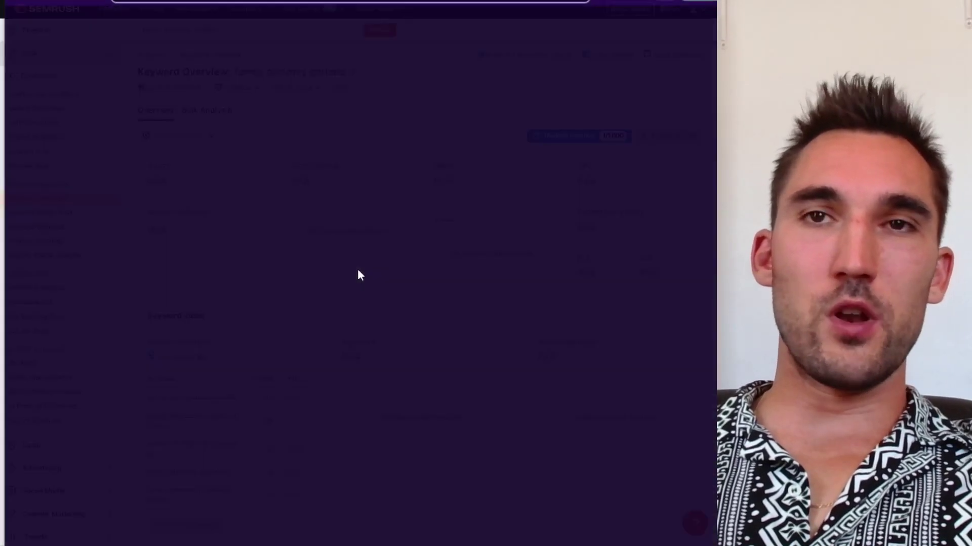
{"action": "type", "text": "google.com"}
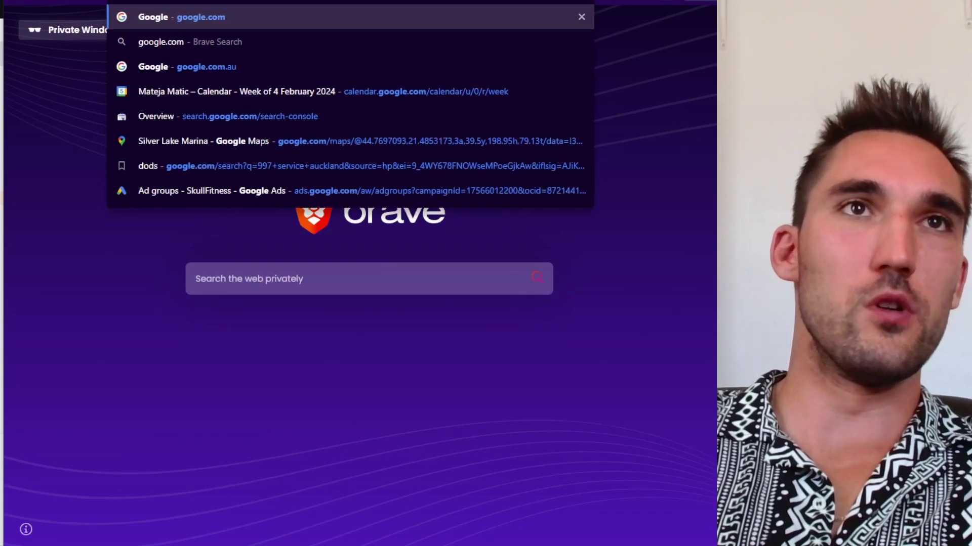
{"action": "key", "text": "Return"}
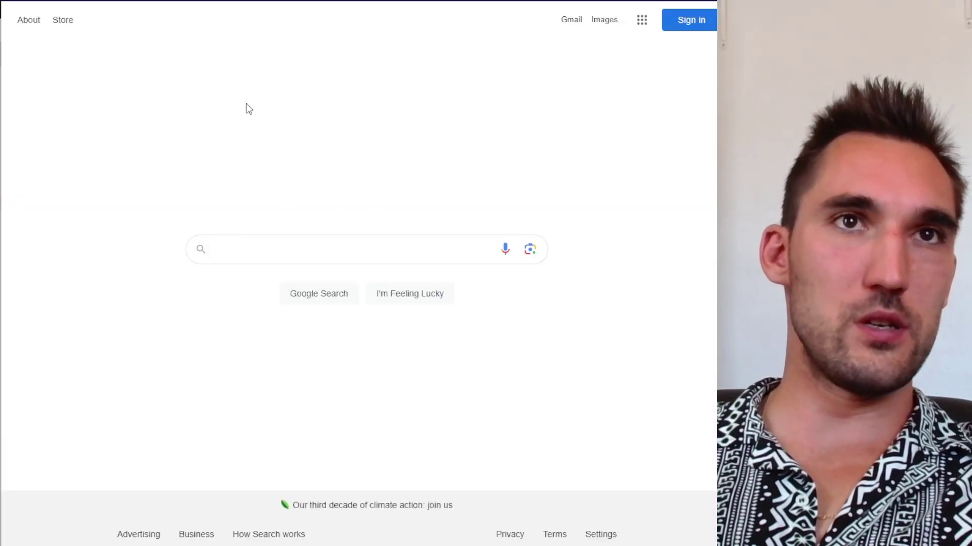
Switch back to Semrush and look up "family attorney rose hill" again in the Keyword Overview.
{"action": "left_click", "coordinate": [180, 534]}
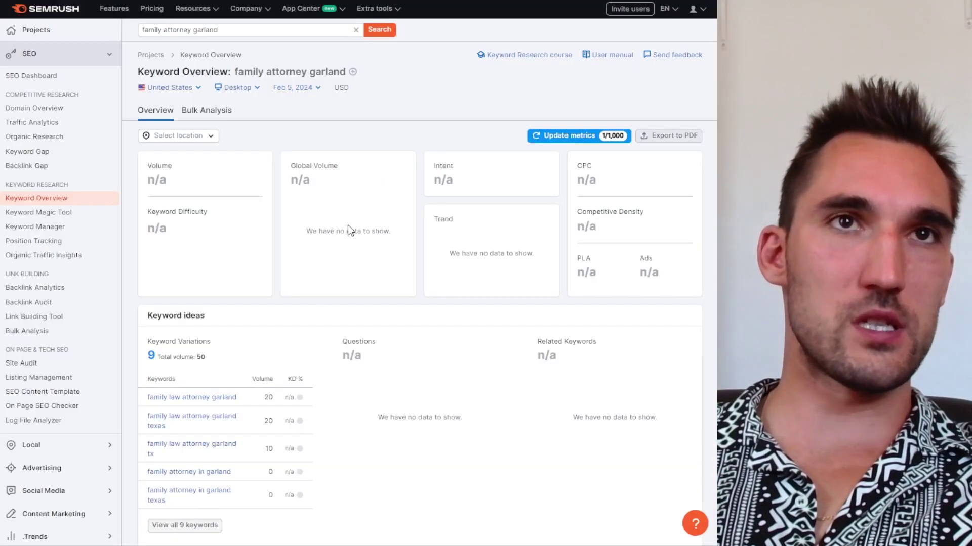
{"action": "left_click", "coordinate": [235, 30]}
{"action": "key", "text": "ctrl+a"}
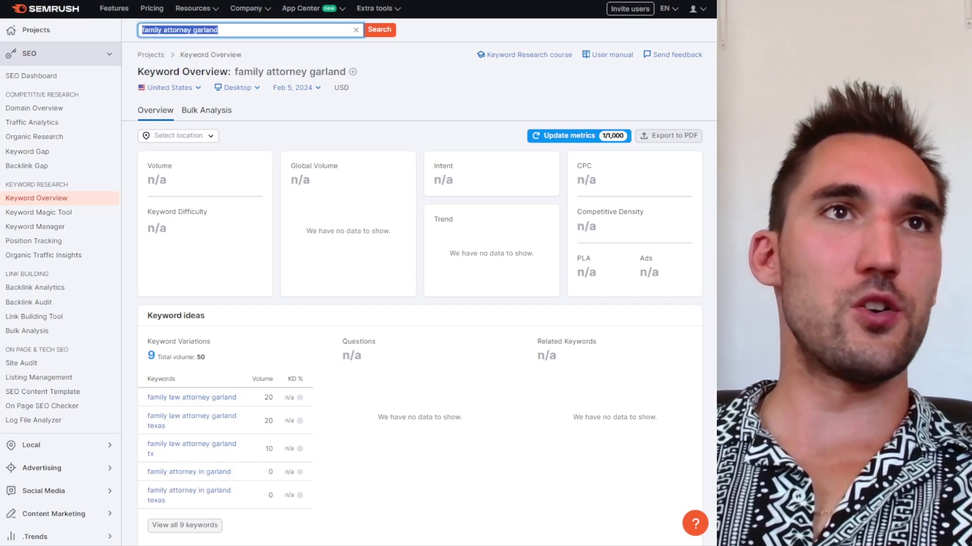
{"action": "type", "text": "family attorney rose hill"}
{"action": "key", "text": "Return"}
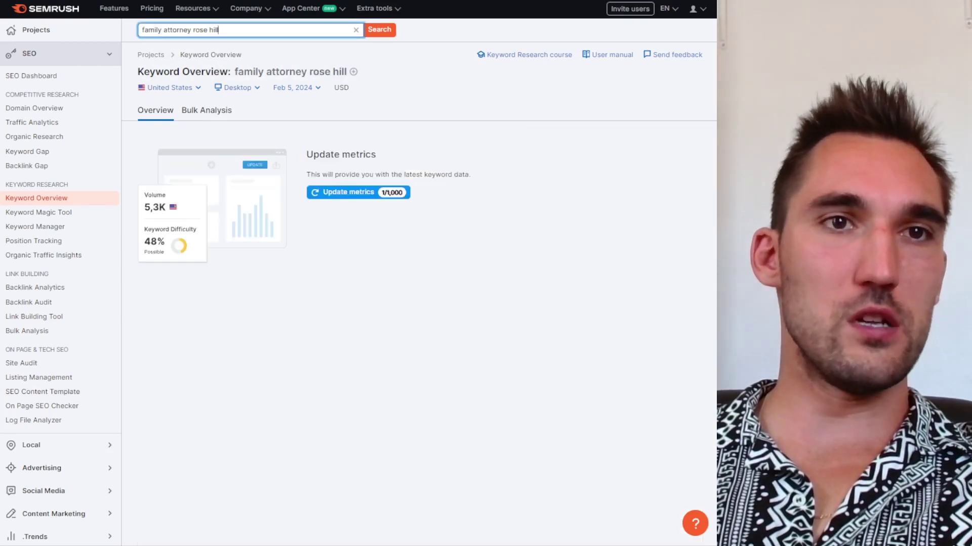
Switch to the private browser window and search Google for "family attorney garland".
{"action": "key", "text": "alt+Tab"}
{"action": "left_click", "coordinate": [426, 262]}
{"action": "key", "text": "Return"}
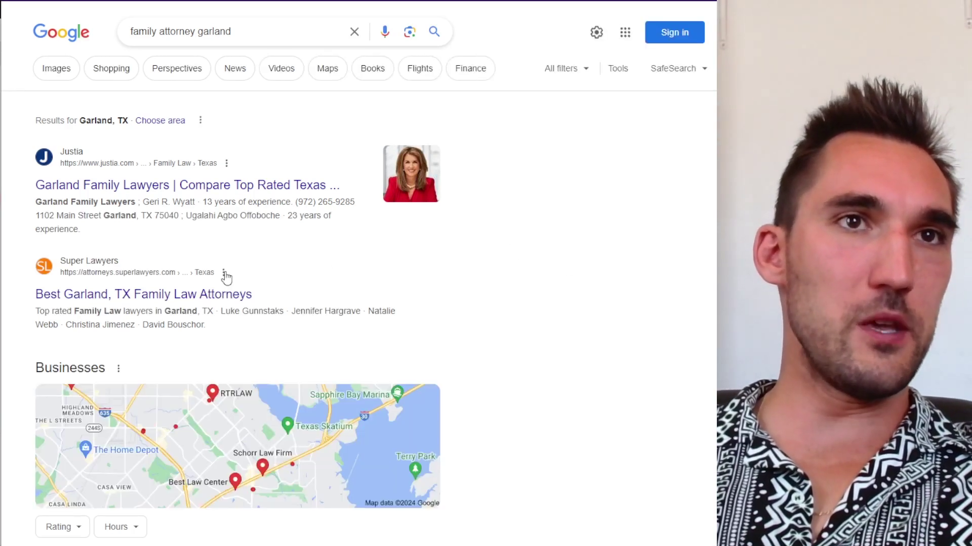
Examine the titles of the organic Google results for how closely they target Garland family law attorney keywords.
{"action": "left_click_drag", "start_coordinate": [34, 296], "coordinate": [269, 295]}
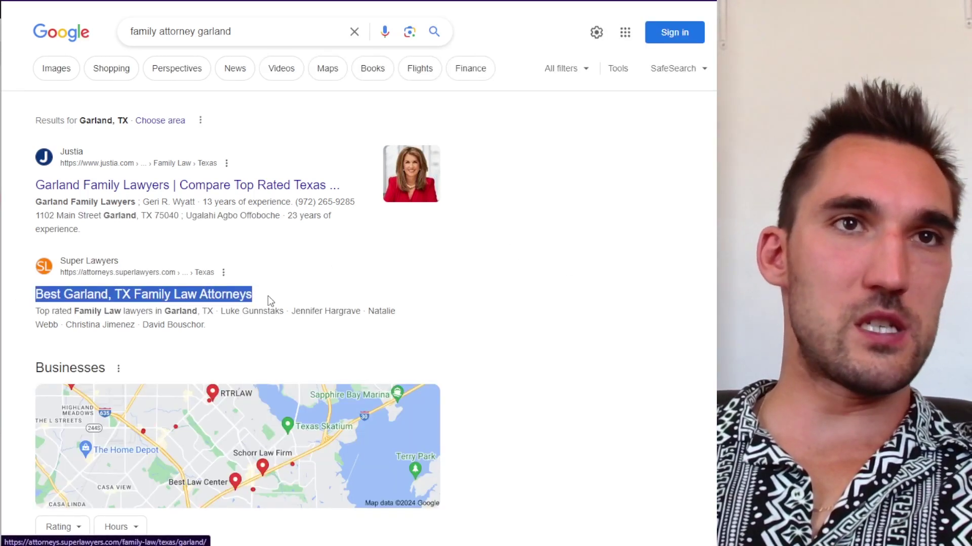
{"action": "left_click_drag", "start_coordinate": [36, 185], "coordinate": [225, 196]}
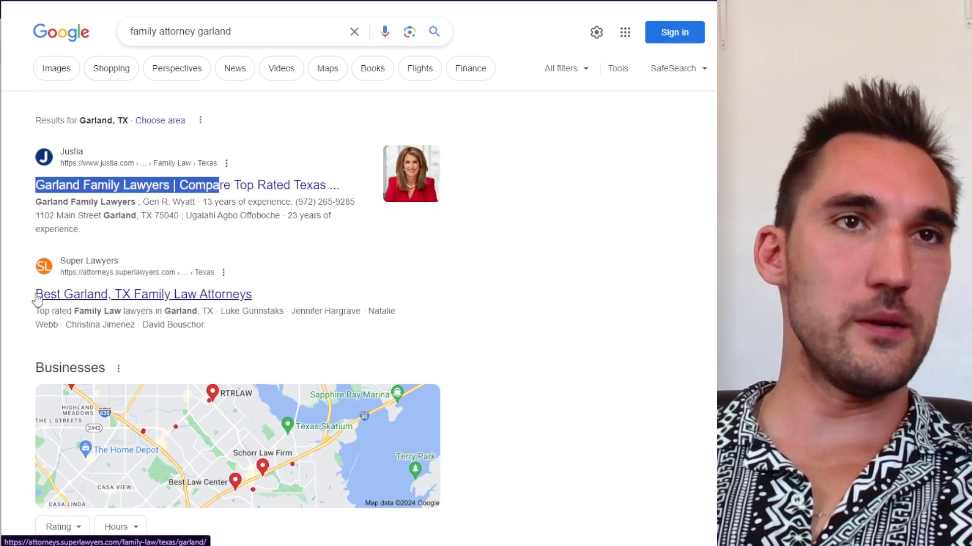
{"action": "left_click_drag", "start_coordinate": [34, 295], "coordinate": [253, 296]}
{"action": "scroll", "coordinate": [293, 343], "scroll_direction": "down", "scroll_amount": 15}
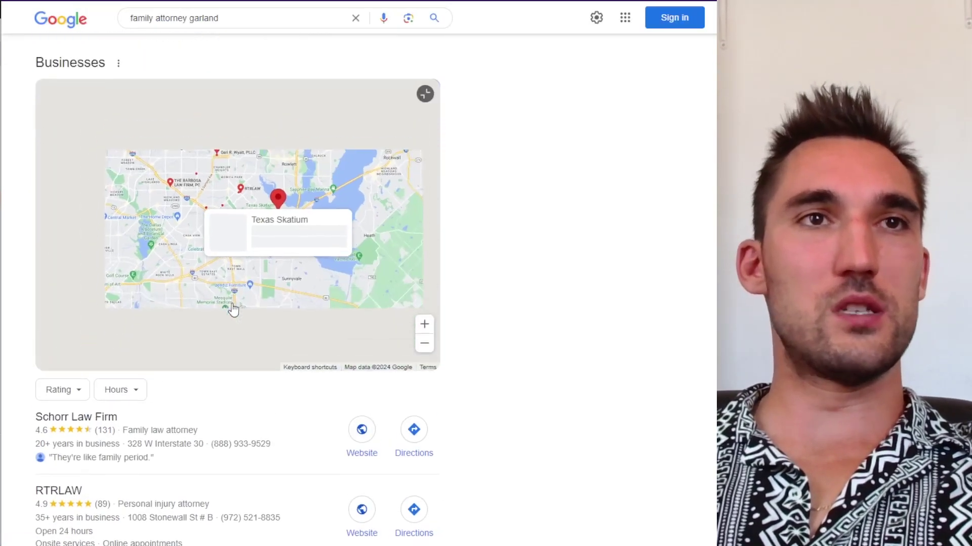
{"action": "scroll", "coordinate": [376, 334], "scroll_direction": "down", "scroll_amount": 3}
{"action": "scroll", "coordinate": [149, 202], "scroll_direction": "up", "scroll_amount": 1}
{"action": "left_click_drag", "start_coordinate": [33, 139], "coordinate": [173, 146]}
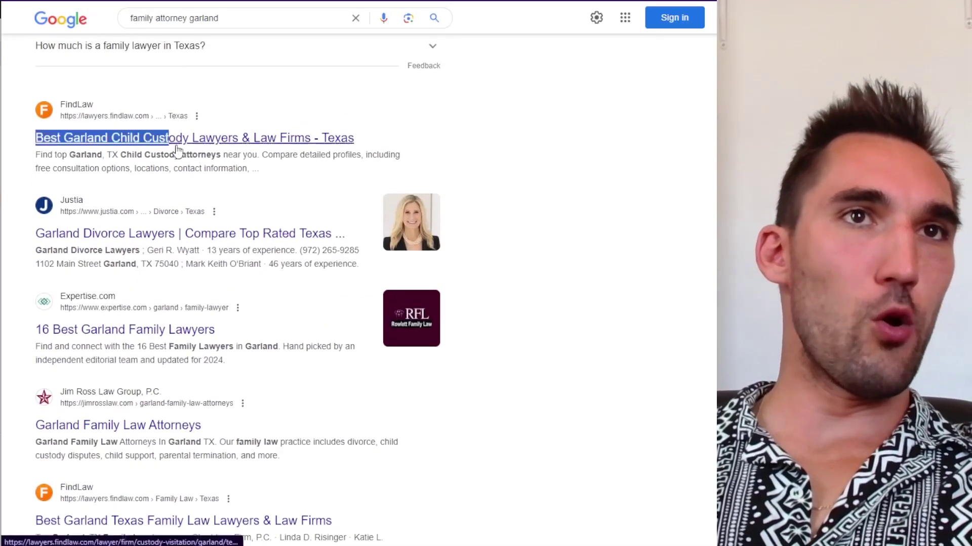
{"action": "left_click_drag", "start_coordinate": [31, 236], "coordinate": [175, 235]}
{"action": "left_click_drag", "start_coordinate": [35, 329], "coordinate": [180, 330]}
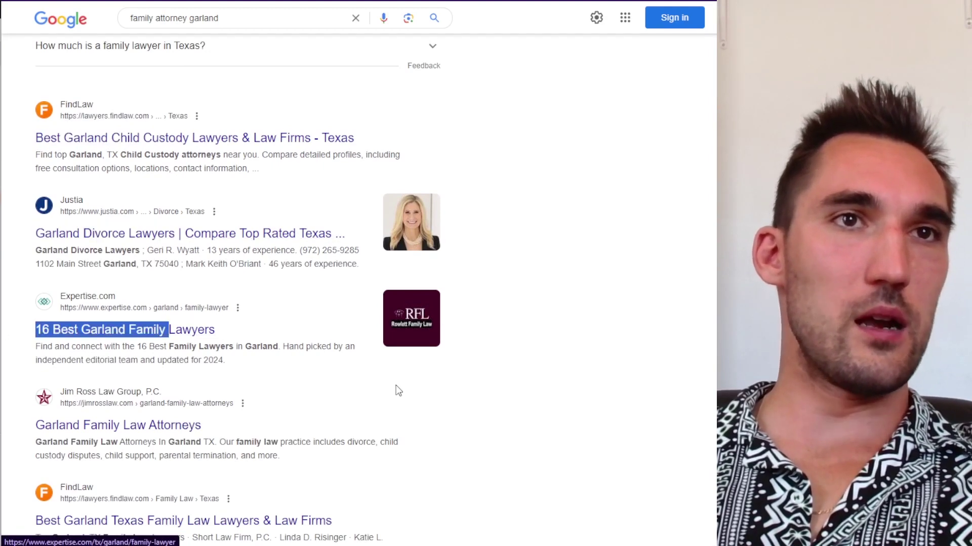
{"action": "scroll", "coordinate": [202, 324], "scroll_direction": "down", "scroll_amount": 2}
{"action": "left_click_drag", "start_coordinate": [35, 300], "coordinate": [251, 302]}
{"action": "scroll", "coordinate": [212, 273], "scroll_direction": "down", "scroll_amount": 2}
{"action": "scroll", "coordinate": [177, 247], "scroll_direction": "down", "scroll_amount": 1}
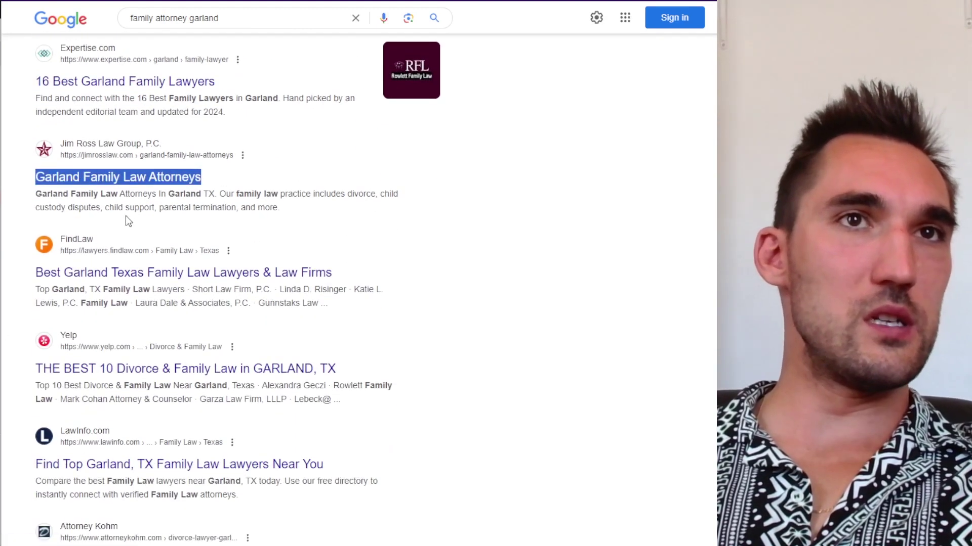
Review the remaining Garland organic results, from the FindLaw listing down to the lower listings, for page titles targeting family law keywords.
{"action": "scroll", "coordinate": [127, 221], "scroll_direction": "down", "scroll_amount": 1}
{"action": "left_click_drag", "start_coordinate": [29, 212], "coordinate": [226, 211]}
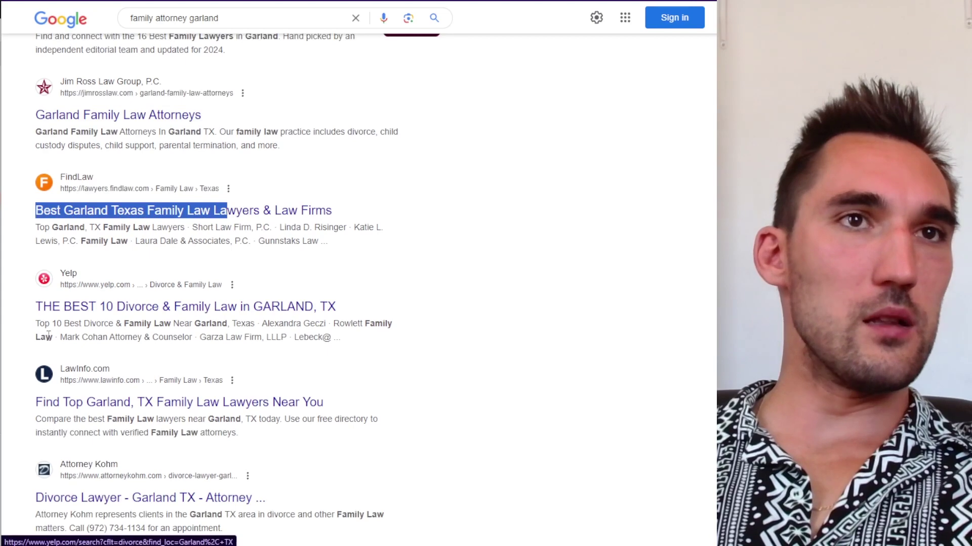
{"action": "scroll", "coordinate": [48, 334], "scroll_direction": "down", "scroll_amount": 2}
{"action": "left_click_drag", "start_coordinate": [29, 281], "coordinate": [388, 344]}
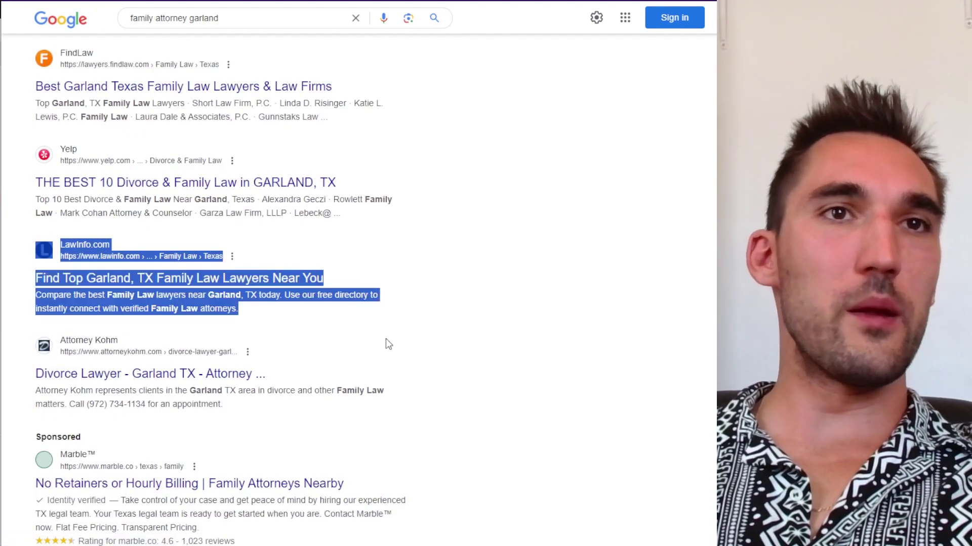
{"action": "left_click_drag", "start_coordinate": [25, 384], "coordinate": [281, 372]}
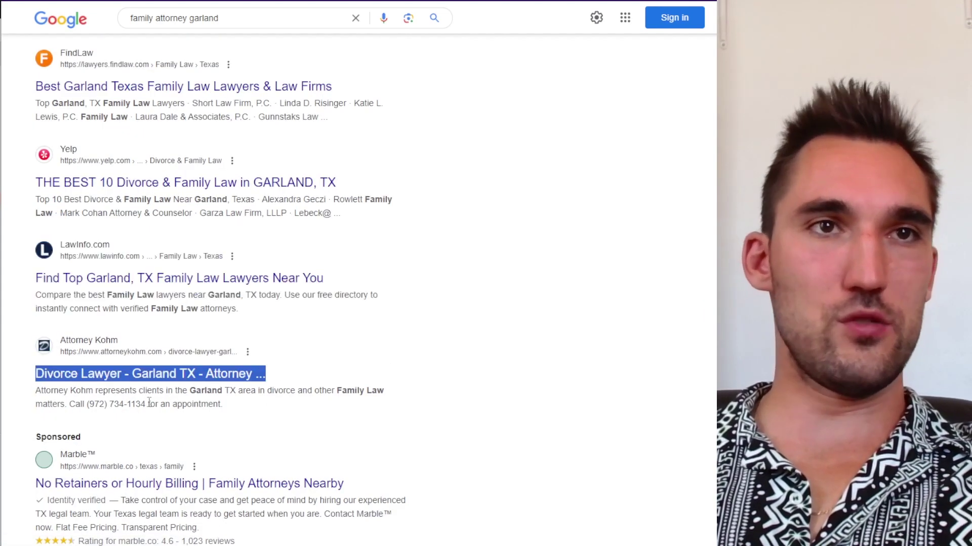
{"action": "scroll", "coordinate": [152, 372], "scroll_direction": "down", "scroll_amount": 1}
{"action": "left_click", "coordinate": [190, 333]}
{"action": "scroll", "coordinate": [189, 333], "scroll_direction": "down", "scroll_amount": 8}
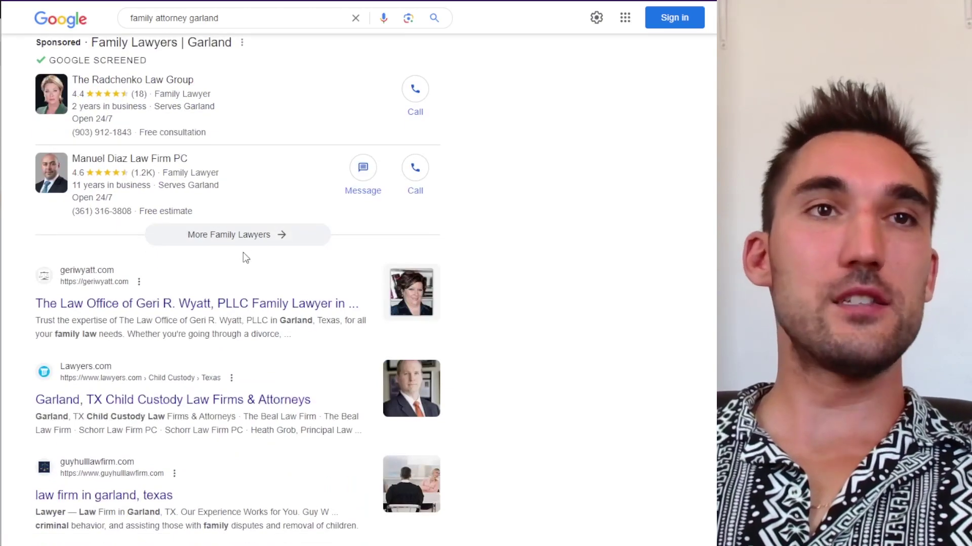
{"action": "scroll", "coordinate": [336, 275], "scroll_direction": "up", "scroll_amount": 7}
{"action": "scroll", "coordinate": [313, 299], "scroll_direction": "up", "scroll_amount": 4}
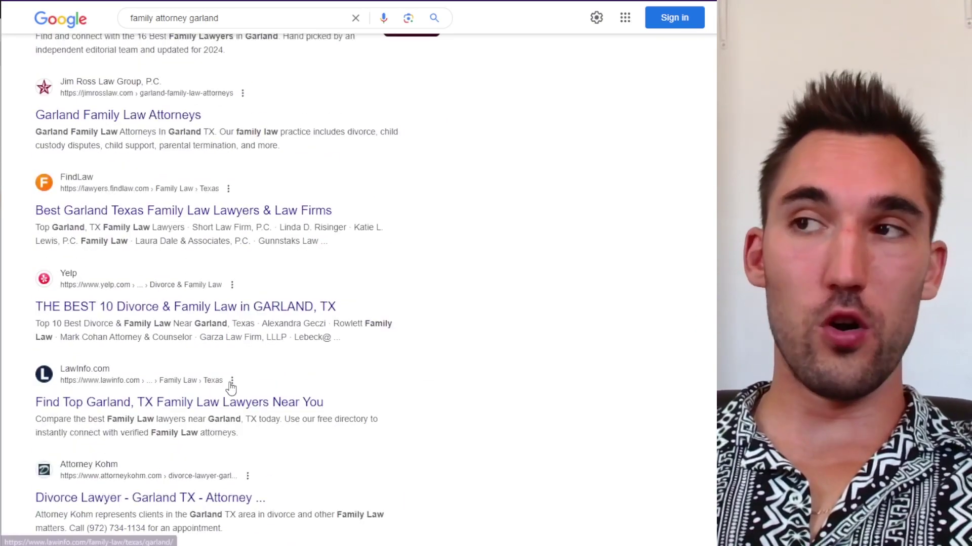
{"action": "scroll", "coordinate": [253, 329], "scroll_direction": "up", "scroll_amount": 15}
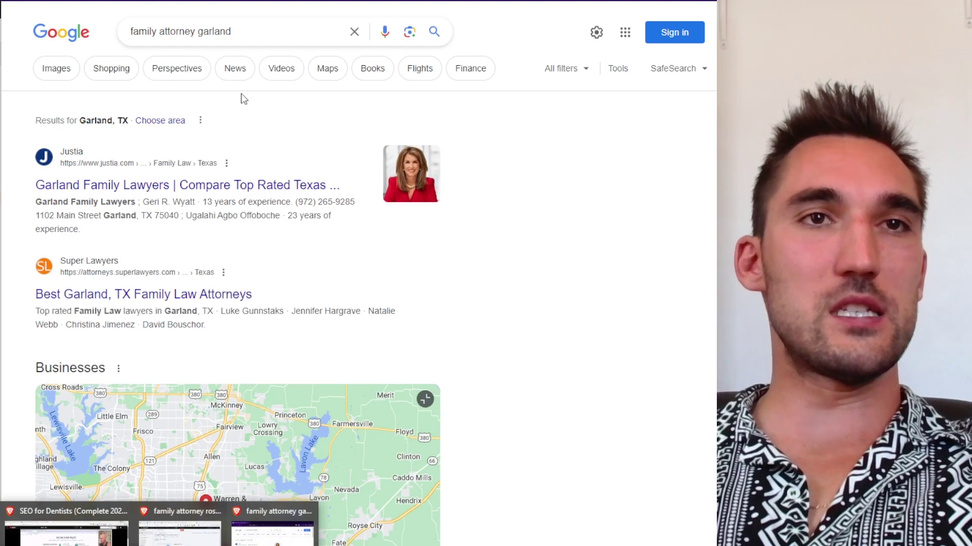
Search Google for "family attorney rose hill" and examine how closely the organic result titles match that suburb keyword.
{"action": "left_click", "coordinate": [238, 36]}
{"action": "type", "text": "r"}
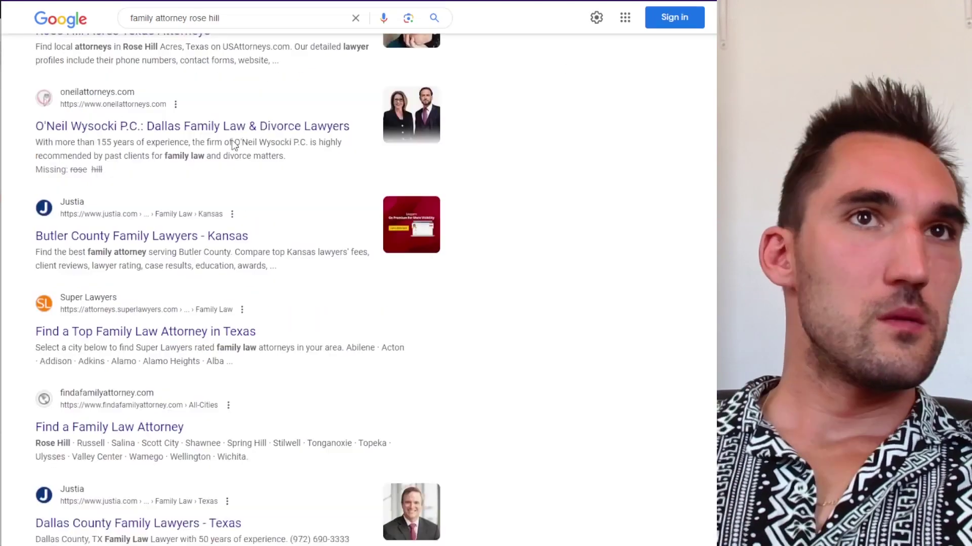
{"action": "scroll", "coordinate": [194, 101], "scroll_direction": "up", "scroll_amount": 2}
{"action": "left_click_drag", "start_coordinate": [212, 92], "coordinate": [105, 94]}
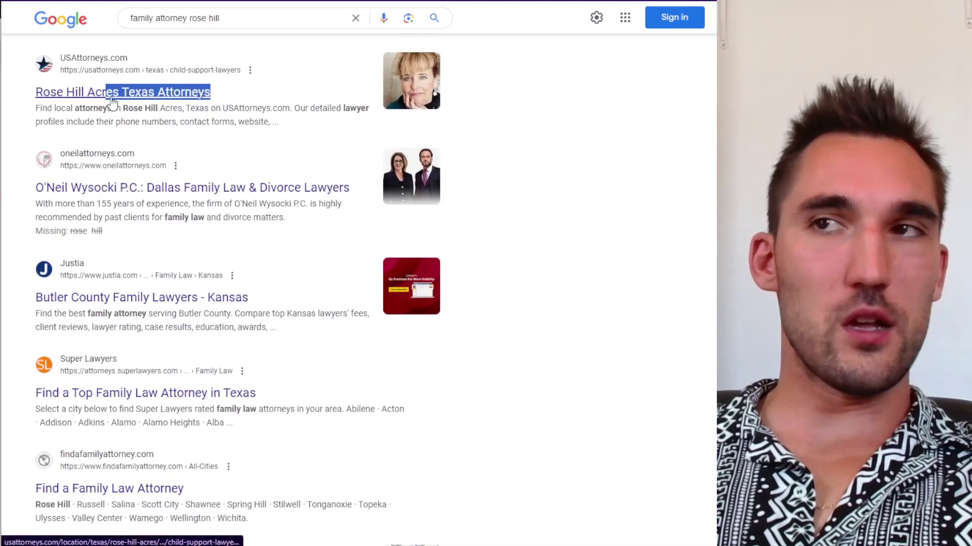
{"action": "left_click", "coordinate": [199, 210]}
{"action": "scroll", "coordinate": [262, 239], "scroll_direction": "down", "scroll_amount": 5}
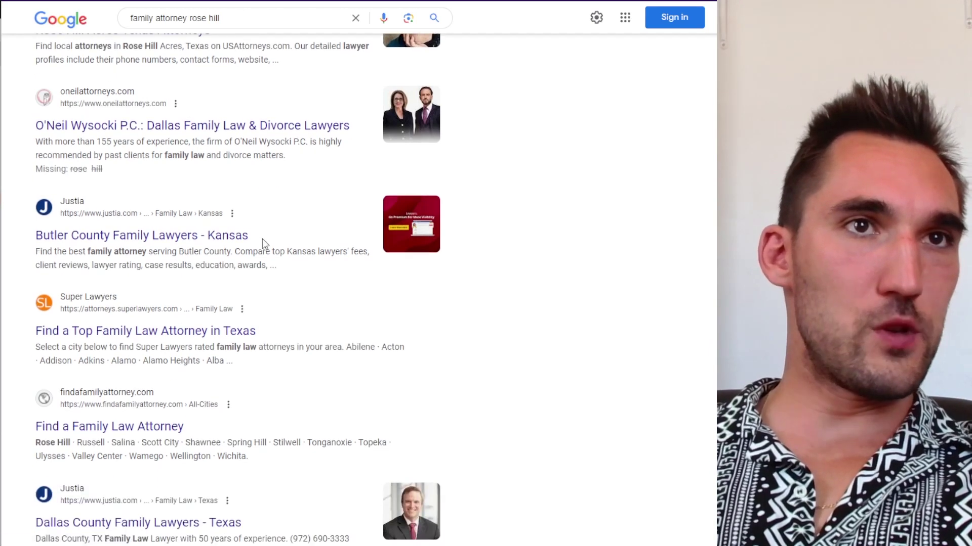
{"action": "scroll", "coordinate": [250, 221], "scroll_direction": "down", "scroll_amount": 4}
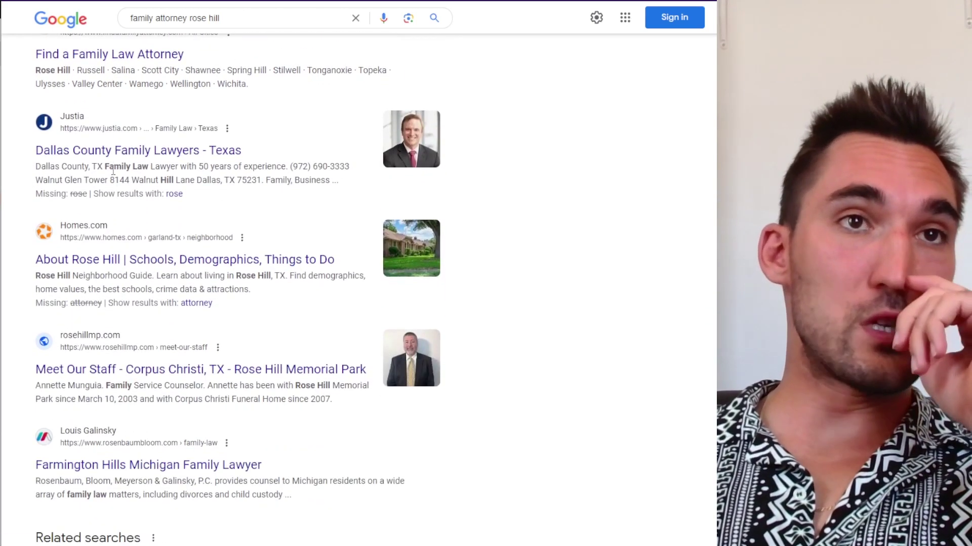
Check the sponsored results and the Businesses map listings for the Rose Hill search.
{"action": "scroll", "coordinate": [114, 172], "scroll_direction": "down", "scroll_amount": 4}
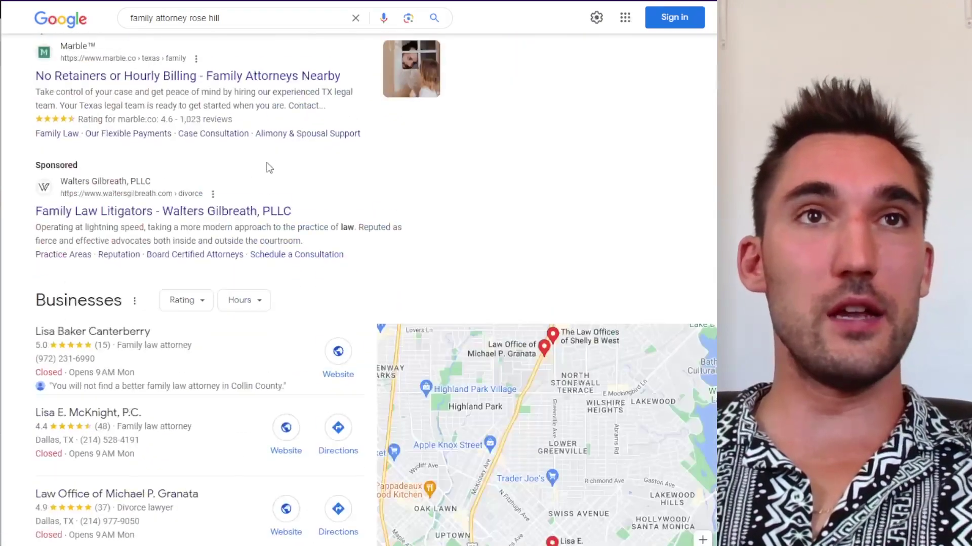
{"action": "scroll", "coordinate": [605, 357], "scroll_direction": "down", "scroll_amount": 3}
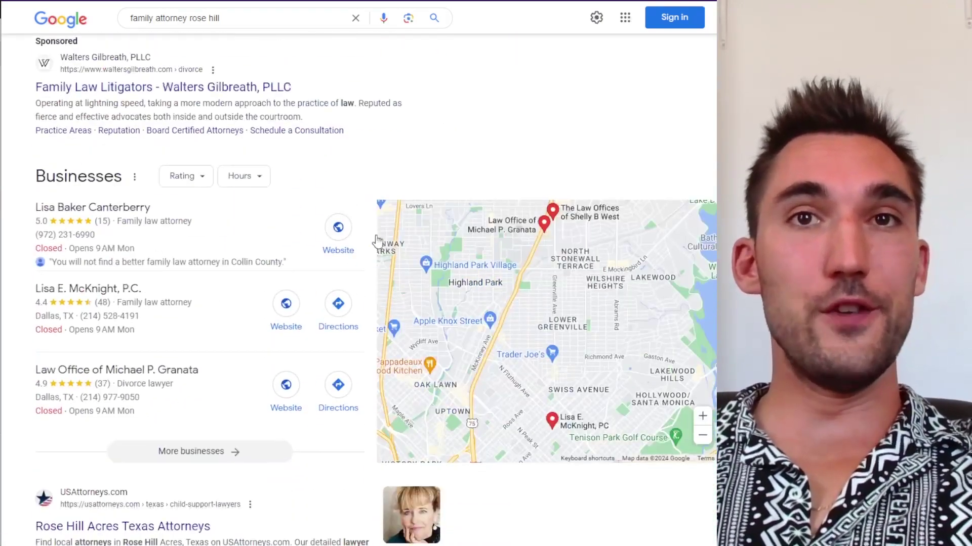
{"action": "left_click", "coordinate": [605, 357]}
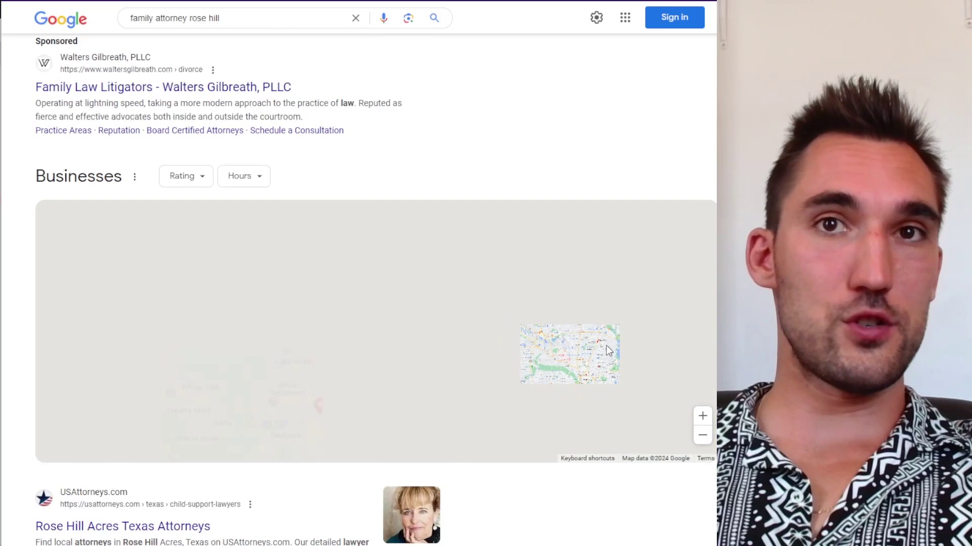
{"action": "scroll", "coordinate": [282, 141], "scroll_direction": "up", "scroll_amount": 5}
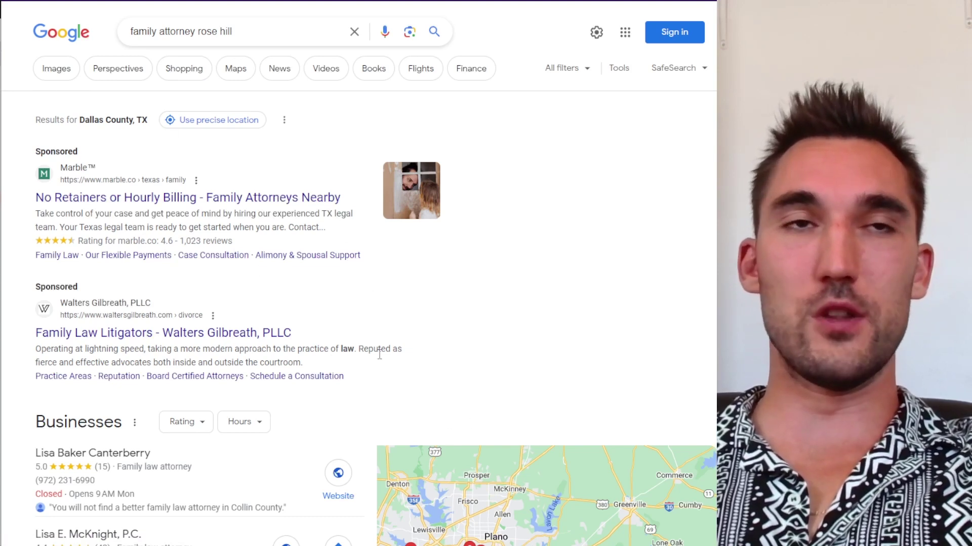
{"action": "left_click_drag", "start_coordinate": [269, 30], "coordinate": [128, 29]}
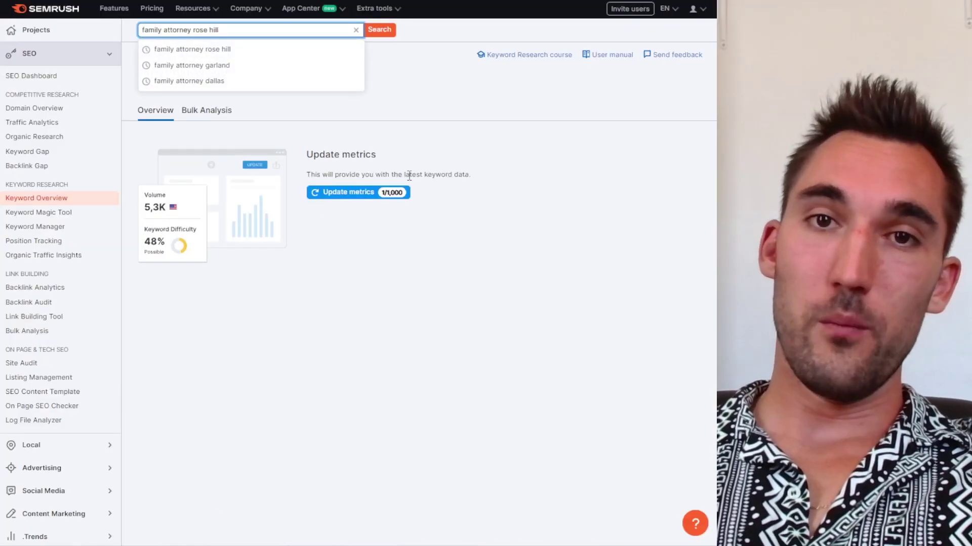
Switch to Semrush and look up "family attorney garland" in the Keyword Overview.
{"action": "left_click", "coordinate": [569, 132]}
{"action": "left_click", "coordinate": [232, 31]}
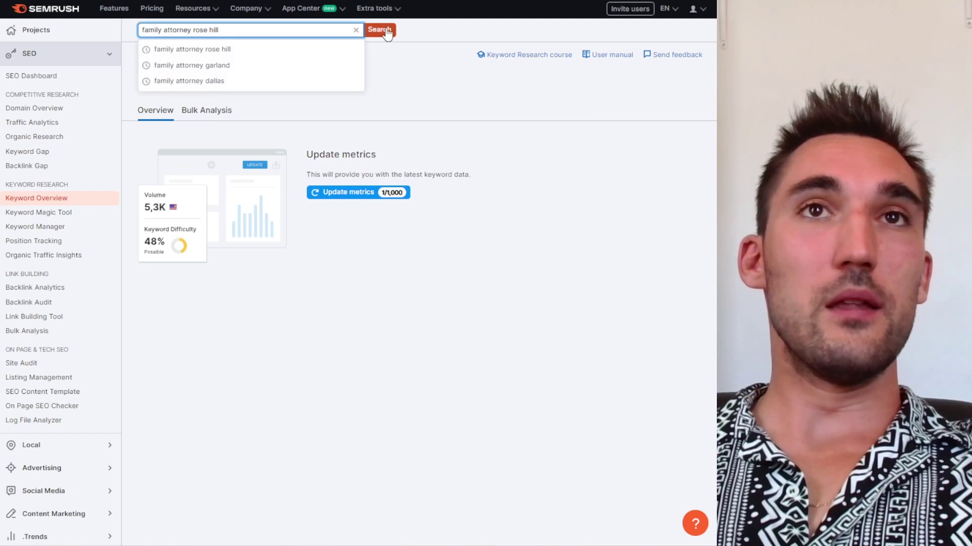
{"action": "left_click", "coordinate": [252, 66]}
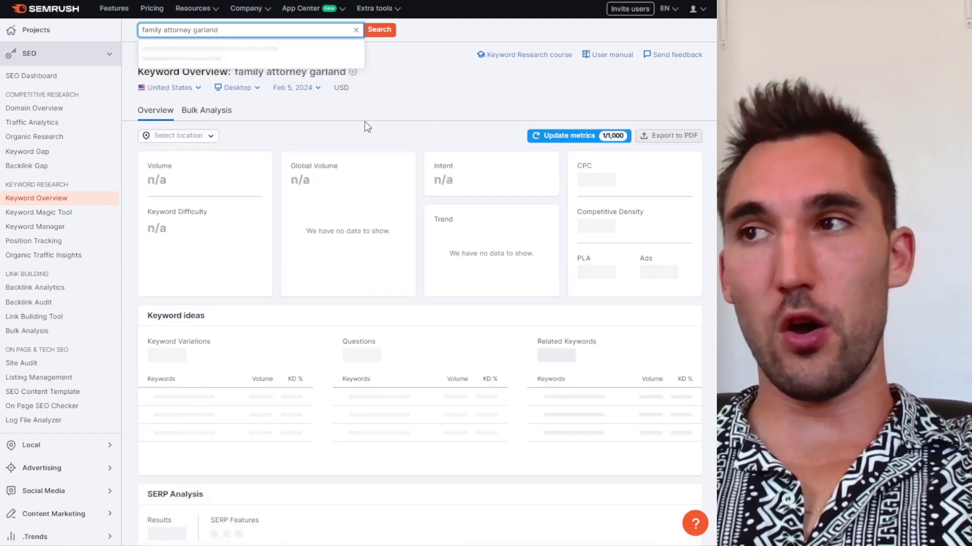
Look up "family attorney dallas" in the Keyword Overview and check its keyword variations and question ideas.
{"action": "left_click_drag", "start_coordinate": [217, 30], "coordinate": [138, 22]}
{"action": "left_click", "coordinate": [260, 38]}
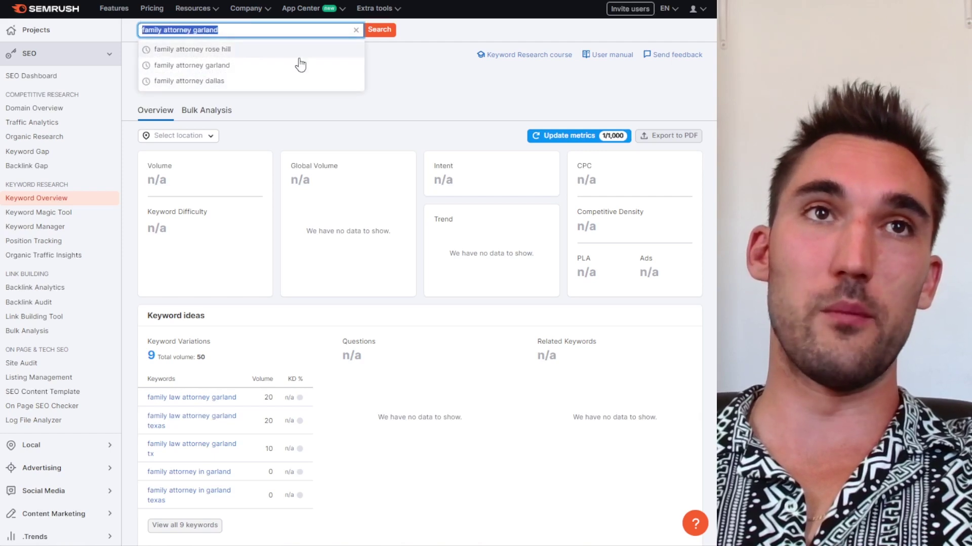
{"action": "left_click", "coordinate": [417, 92]}
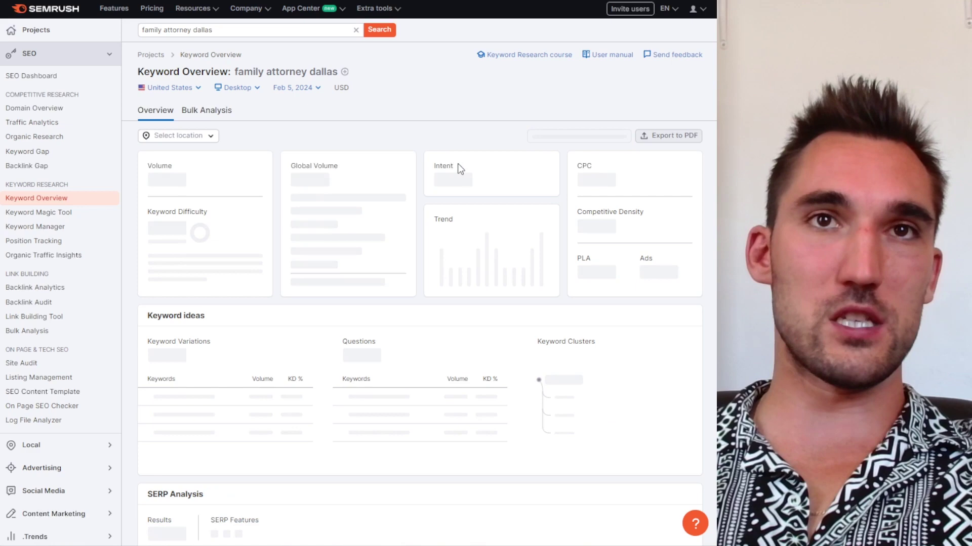
{"action": "scroll", "coordinate": [419, 260], "scroll_direction": "down", "scroll_amount": 1}
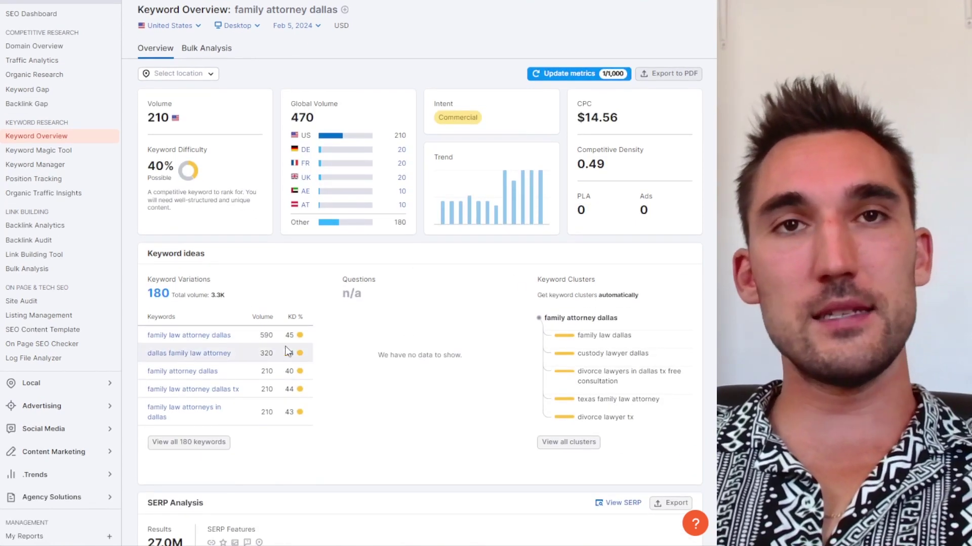
{"action": "left_click_drag", "start_coordinate": [332, 288], "coordinate": [427, 361]}
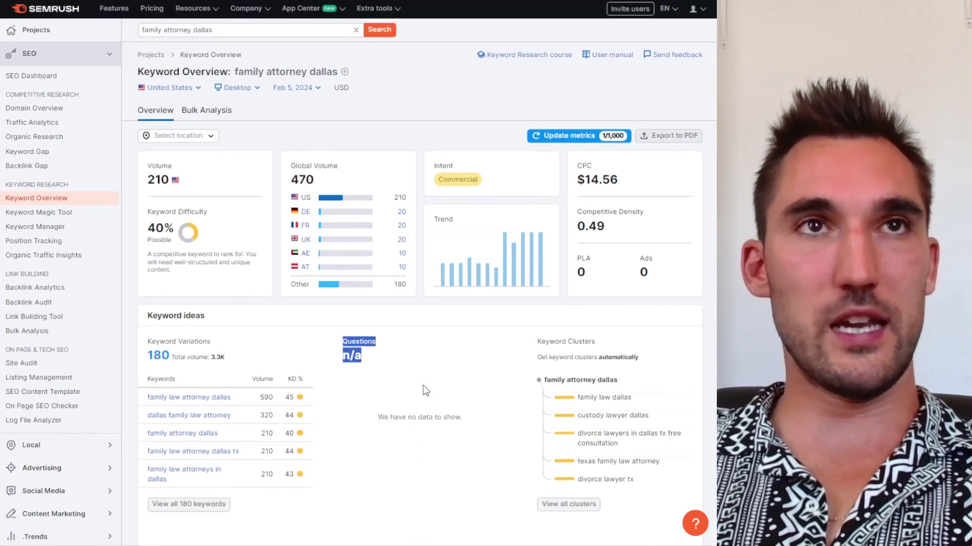
{"action": "scroll", "coordinate": [250, 347], "scroll_direction": "down", "scroll_amount": 1}
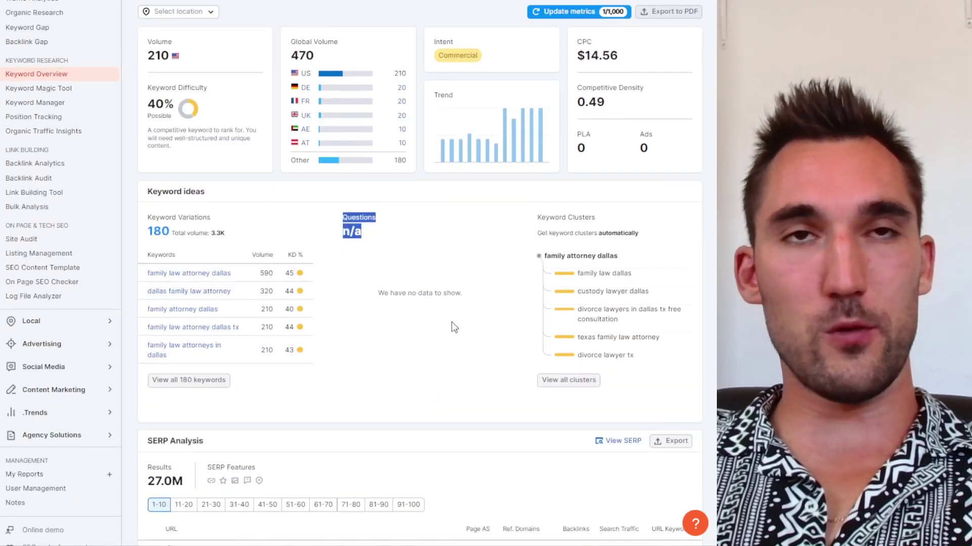
{"action": "scroll", "coordinate": [451, 321], "scroll_direction": "up", "scroll_amount": 1}
{"action": "left_click", "coordinate": [418, 430]}
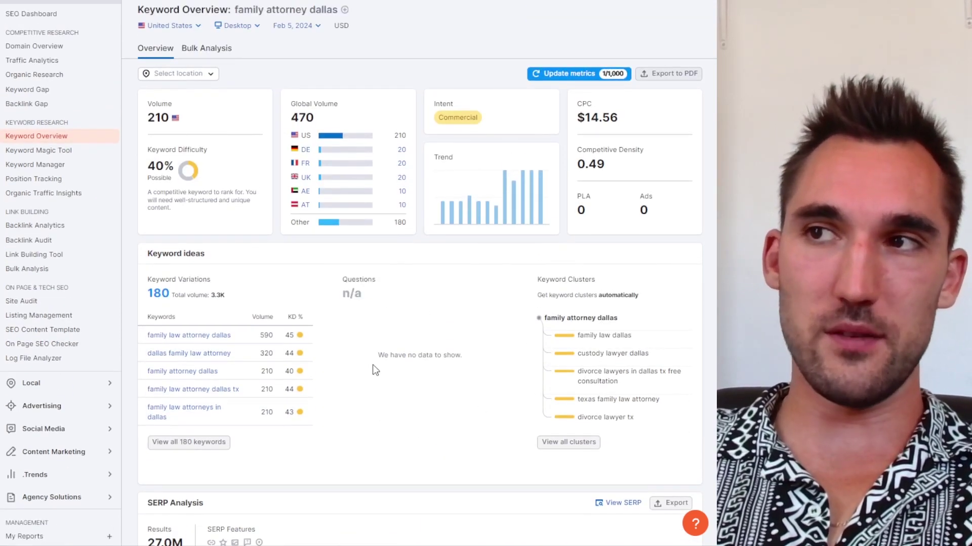
{"action": "scroll", "coordinate": [371, 397], "scroll_direction": "up", "scroll_amount": 1}
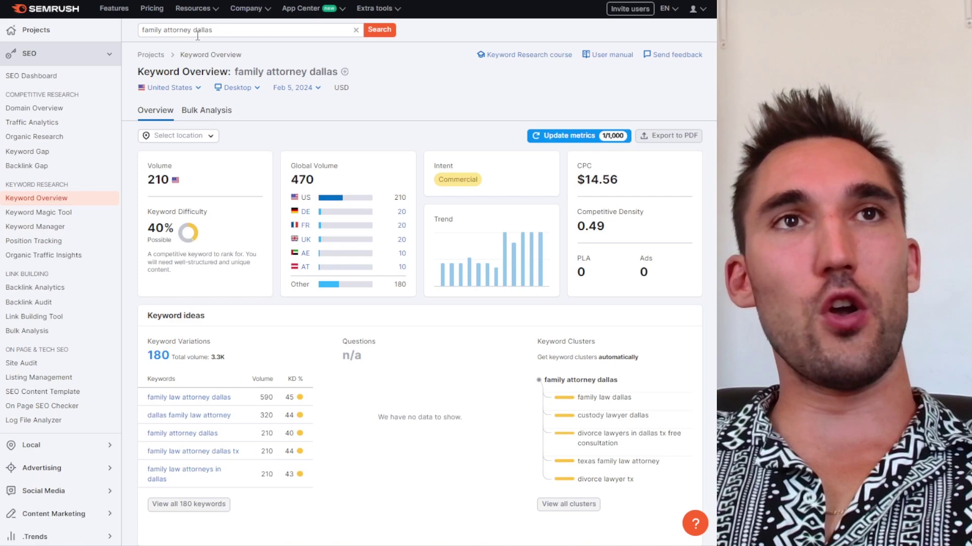
Remove the city from the keyword and look up "family attorney" in the Keyword Overview.
{"action": "double_click", "coordinate": [203, 32]}
{"action": "key", "text": "BackSpace"}
{"action": "key", "text": "Return"}
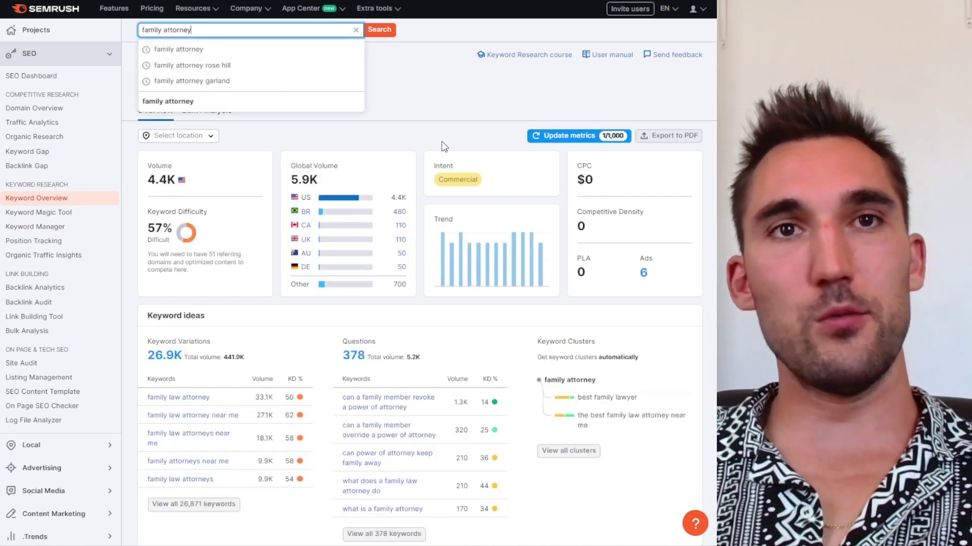
{"action": "left_click", "coordinate": [462, 119]}
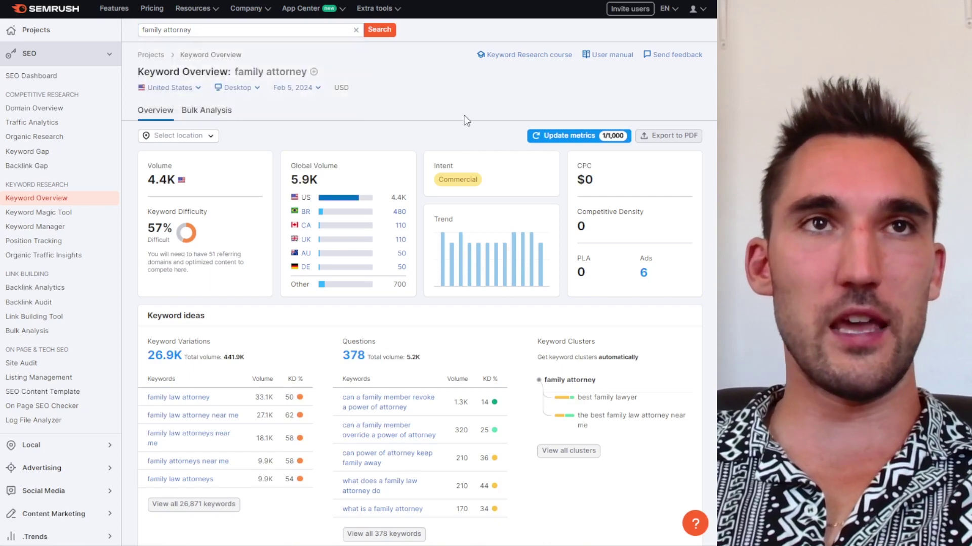
Review the question ideas for "family attorney" and open the full list of question keywords.
{"action": "scroll", "coordinate": [467, 134], "scroll_direction": "down", "scroll_amount": 4}
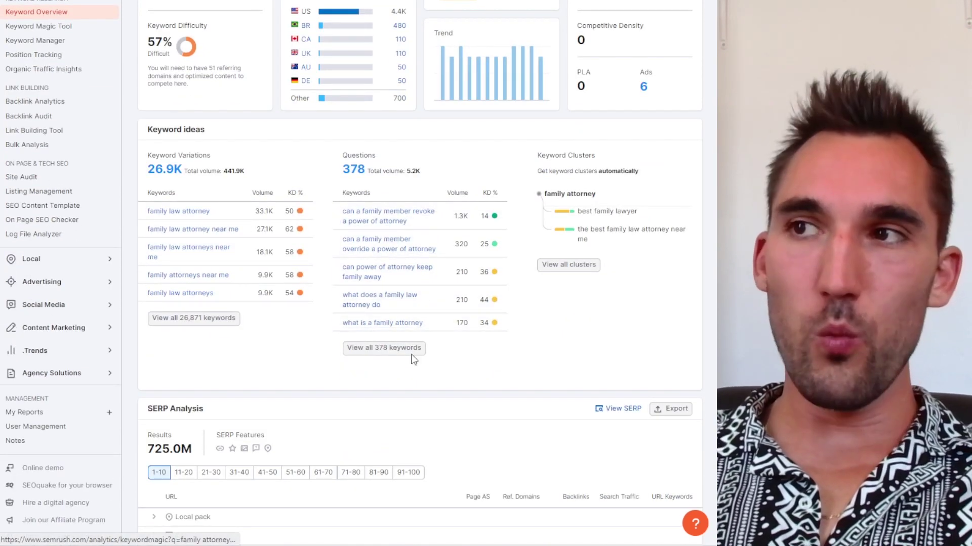
{"action": "scroll", "coordinate": [368, 228], "scroll_direction": "down", "scroll_amount": 1}
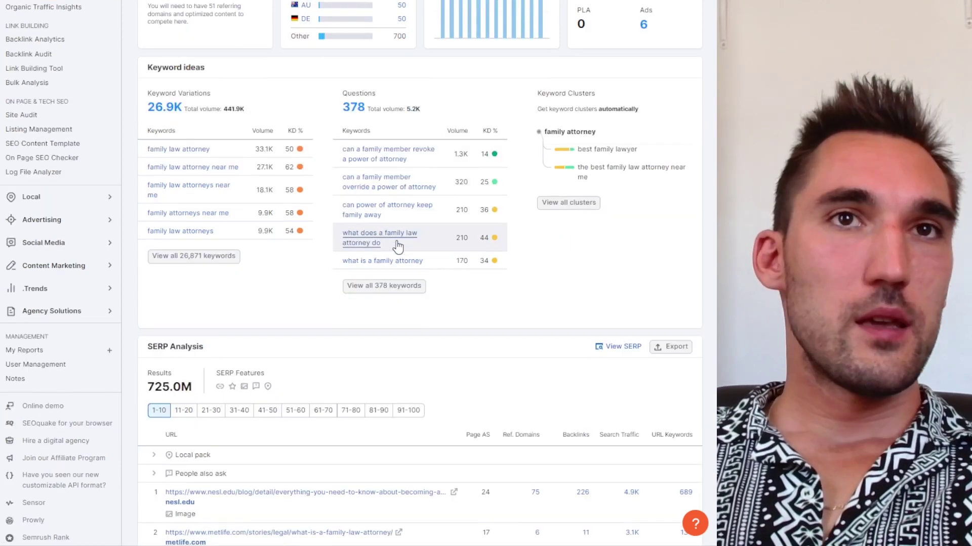
{"action": "left_click_drag", "start_coordinate": [334, 233], "coordinate": [322, 258]}
{"action": "left_click", "coordinate": [359, 286]}
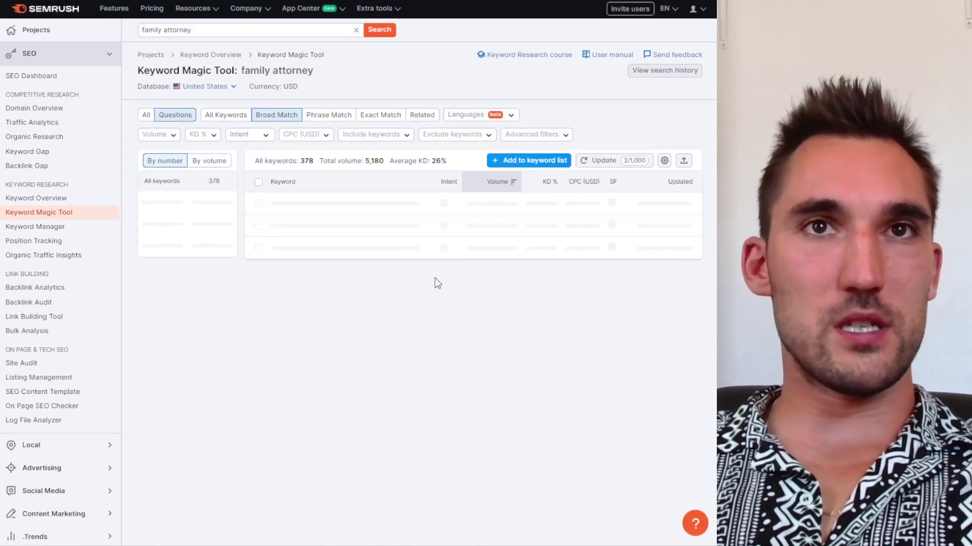
Examine the question keywords for "family attorney", such as cost and hiring questions, as possible informational content topics.
{"action": "scroll", "coordinate": [441, 275], "scroll_direction": "down", "scroll_amount": 2}
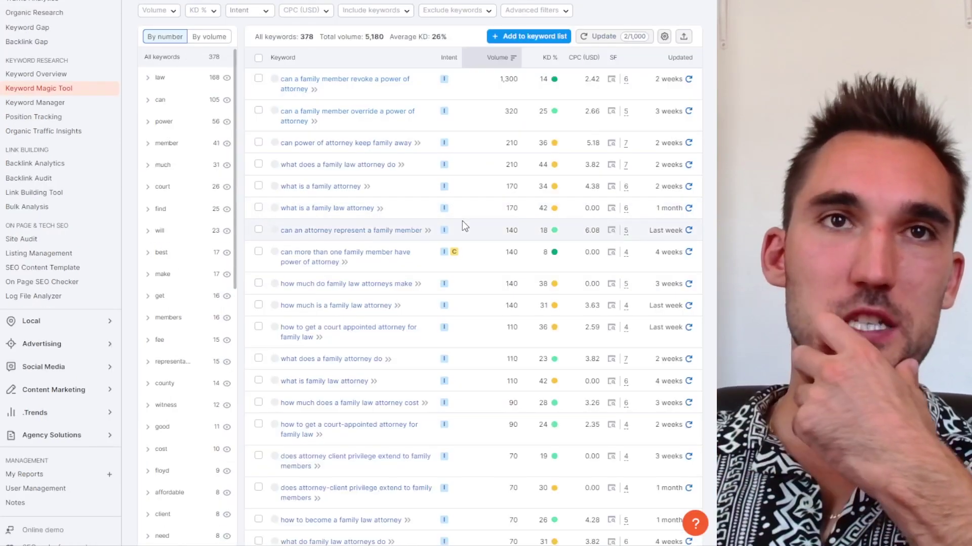
{"action": "scroll", "coordinate": [434, 278], "scroll_direction": "down", "scroll_amount": 1}
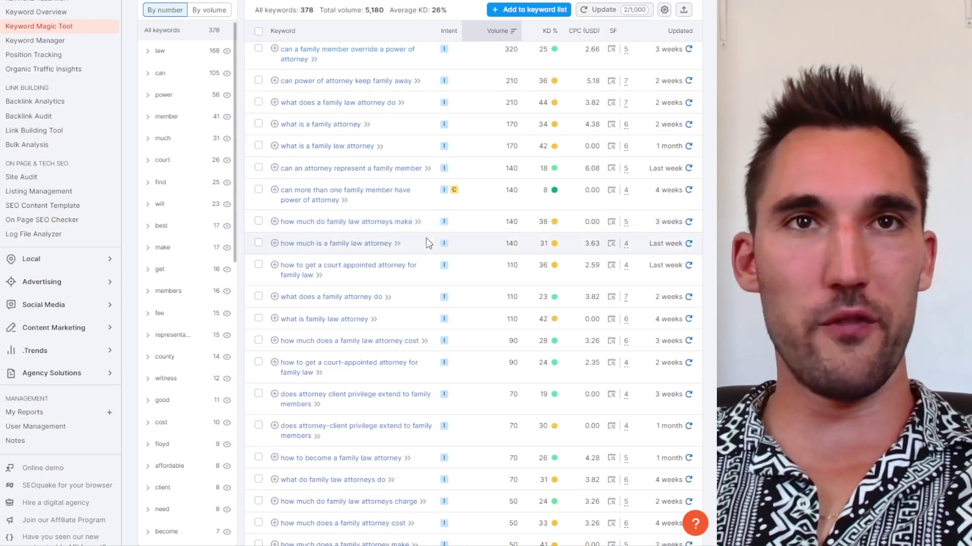
{"action": "scroll", "coordinate": [421, 243], "scroll_direction": "down", "scroll_amount": 2}
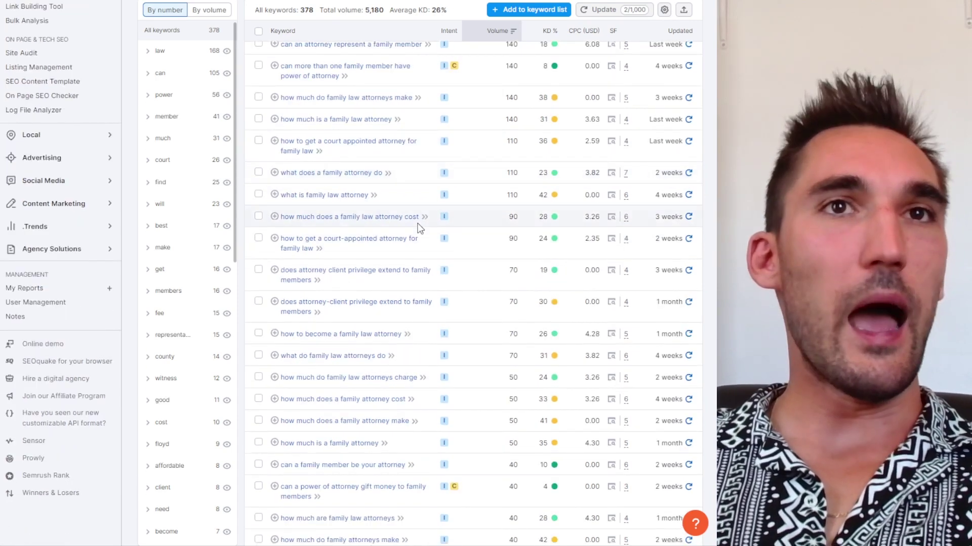
{"action": "scroll", "coordinate": [355, 202], "scroll_direction": "down", "scroll_amount": 1}
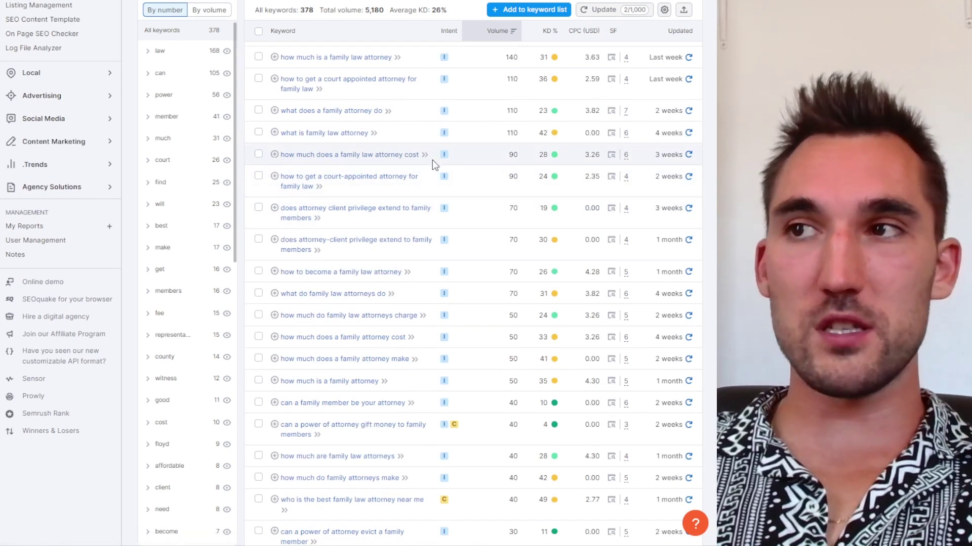
{"action": "scroll", "coordinate": [429, 163], "scroll_direction": "down", "scroll_amount": 3}
{"action": "left_click_drag", "start_coordinate": [415, 88], "coordinate": [278, 99]}
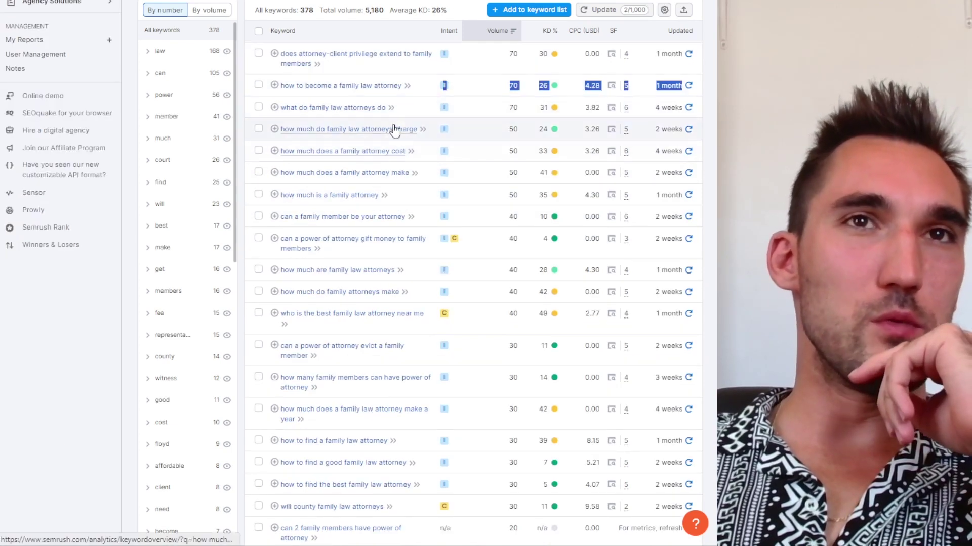
{"action": "scroll", "coordinate": [412, 143], "scroll_direction": "down", "scroll_amount": 7}
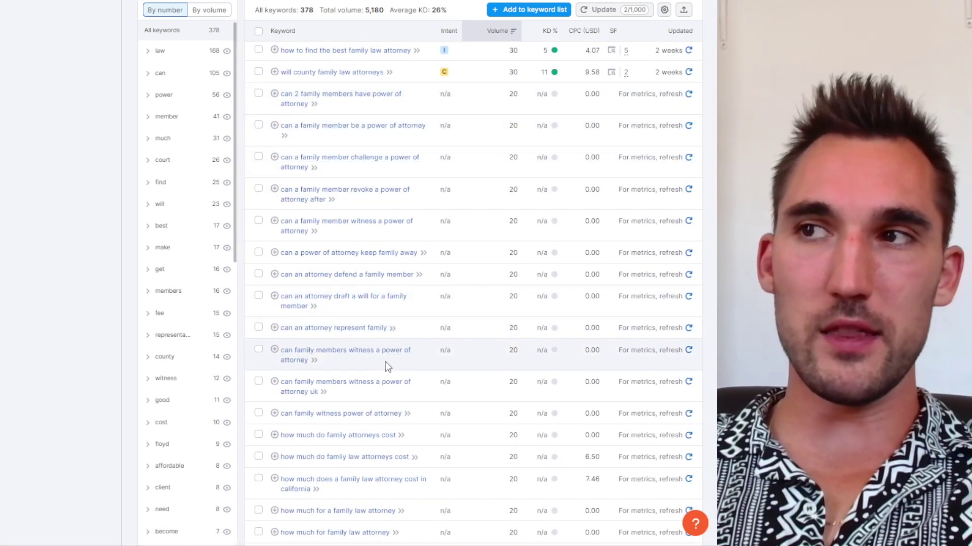
Skim the remaining low-volume question keywords for "family attorney".
{"action": "scroll", "coordinate": [503, 311], "scroll_direction": "down", "scroll_amount": 3}
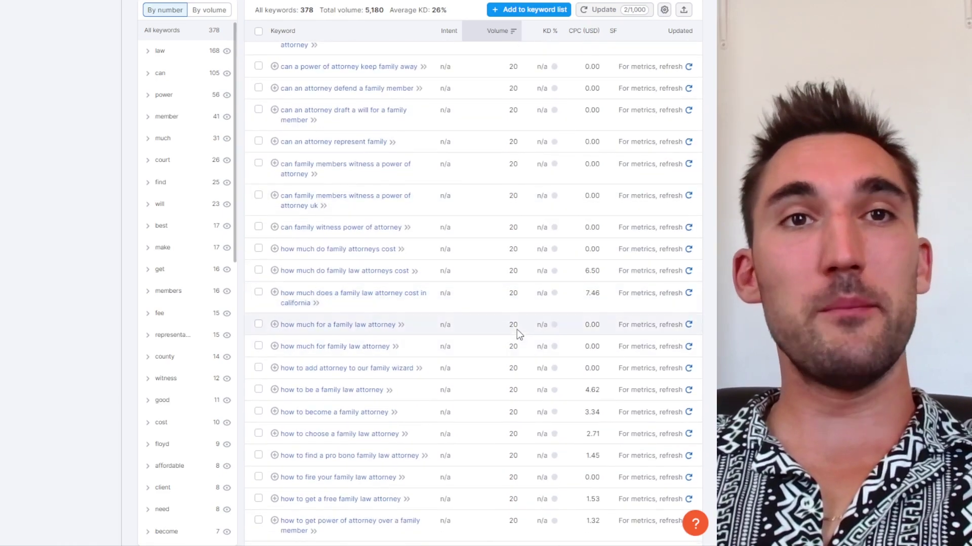
{"action": "scroll", "coordinate": [517, 334], "scroll_direction": "up", "scroll_amount": 15}
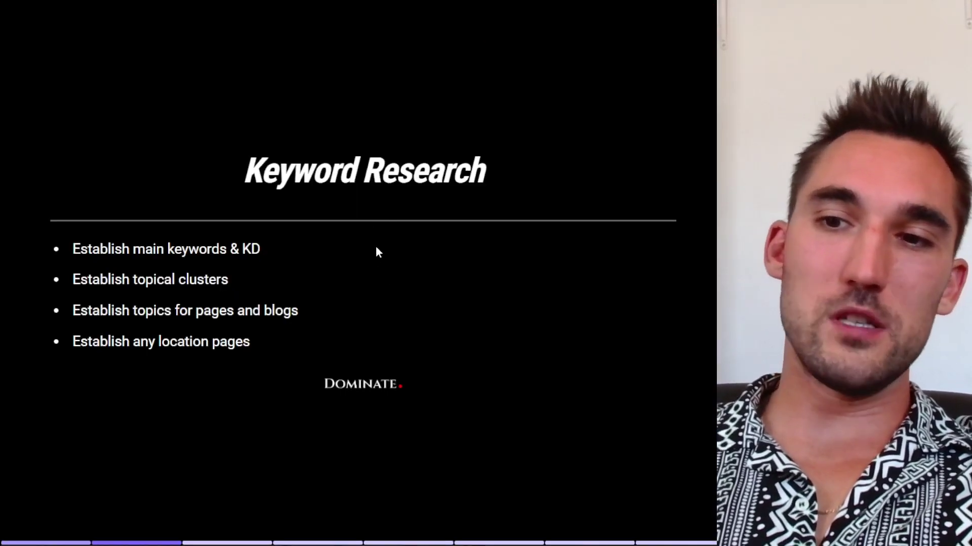
{"action": "key", "text": "Right"}
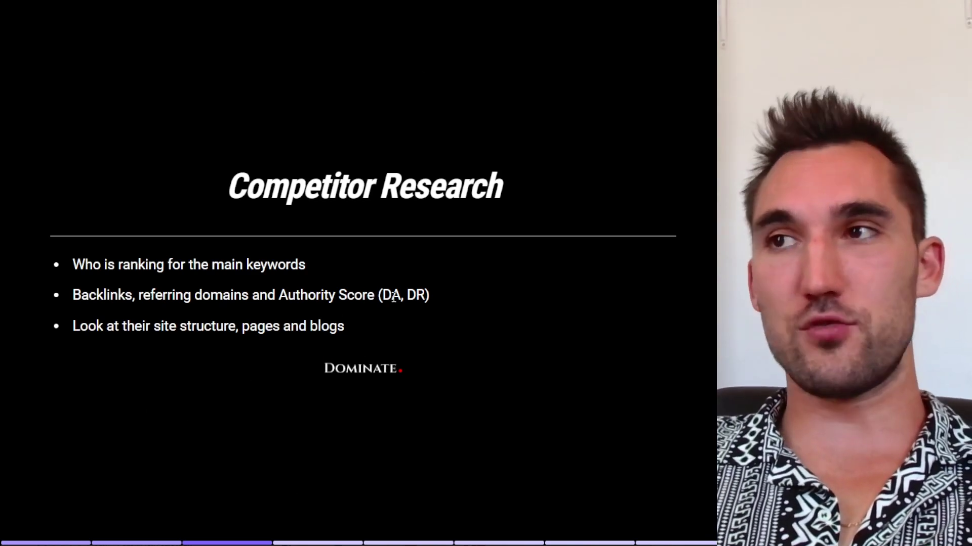
Return to the "family lawyer dallas" Keyword Overview and review the top-ranking sites in its search results analysis.
{"action": "mouse_move", "coordinate": [410, 2]}
{"action": "left_click", "coordinate": [410, 3]}
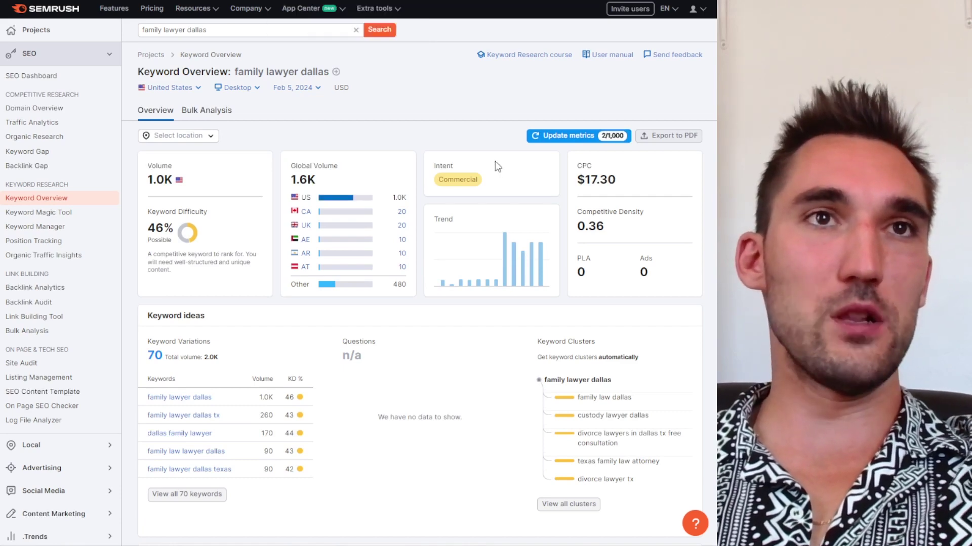
{"action": "scroll", "coordinate": [478, 162], "scroll_direction": "down", "scroll_amount": 10}
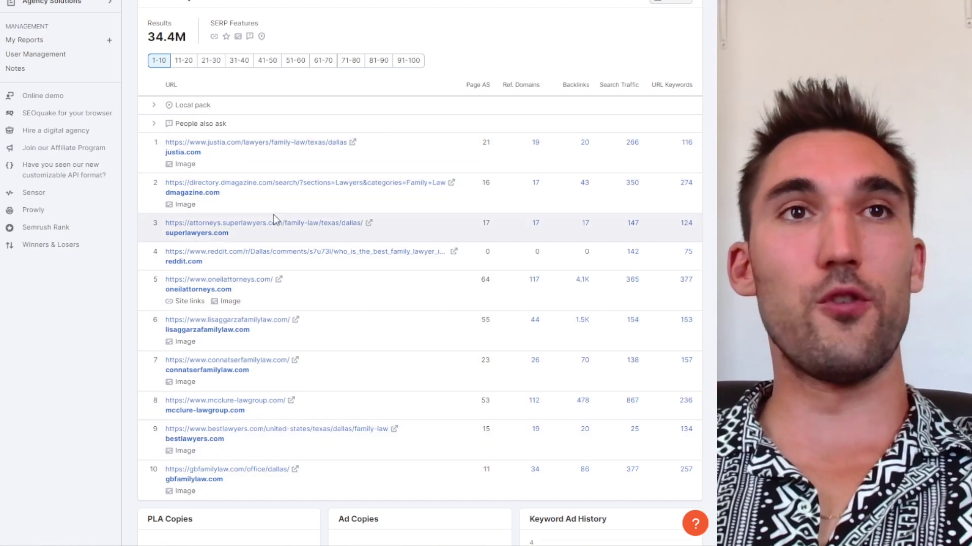
{"action": "scroll", "coordinate": [275, 218], "scroll_direction": "down", "scroll_amount": 1}
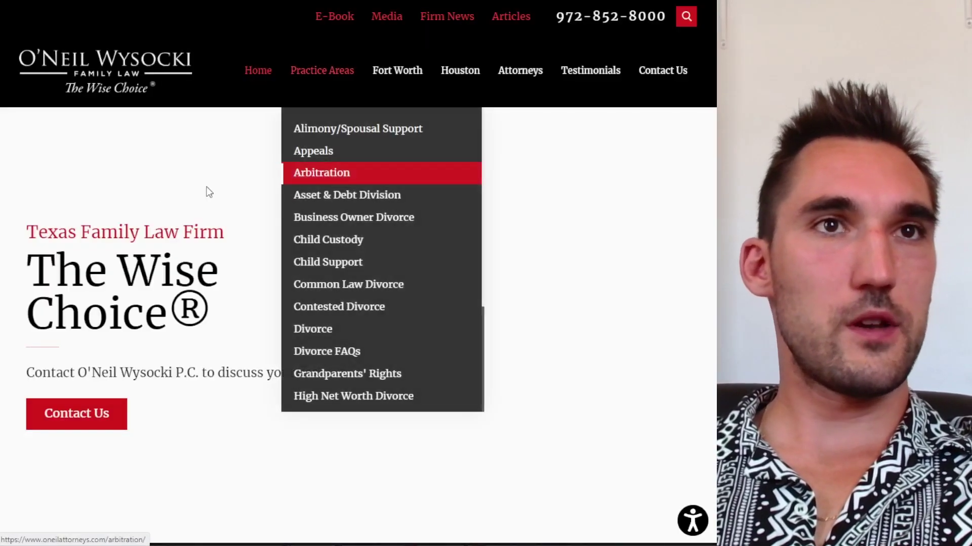
Examine the O'Neil Wysocki homepage from its main heading through the Dallas family law sections, case types and awards.
{"action": "left_click_drag", "start_coordinate": [25, 234], "coordinate": [256, 339]}
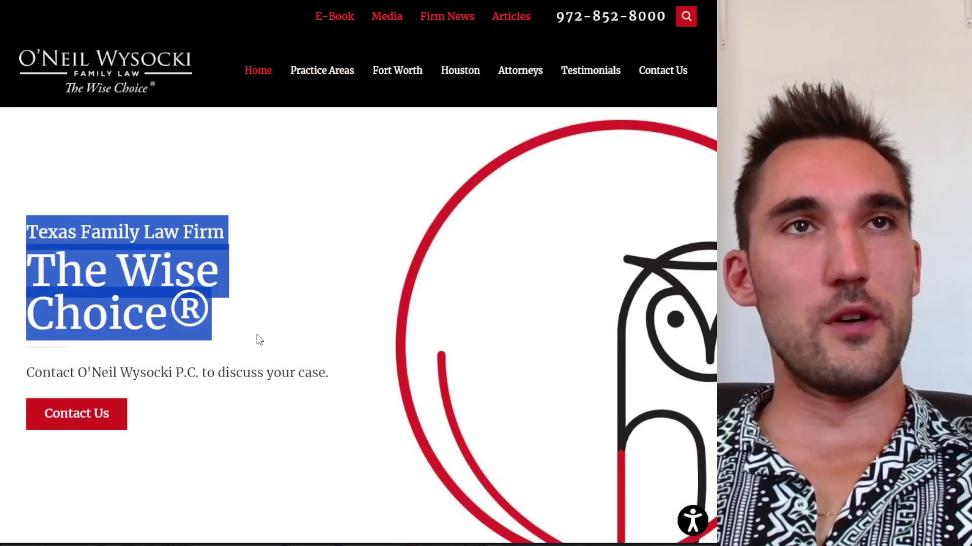
{"action": "left_click", "coordinate": [202, 206]}
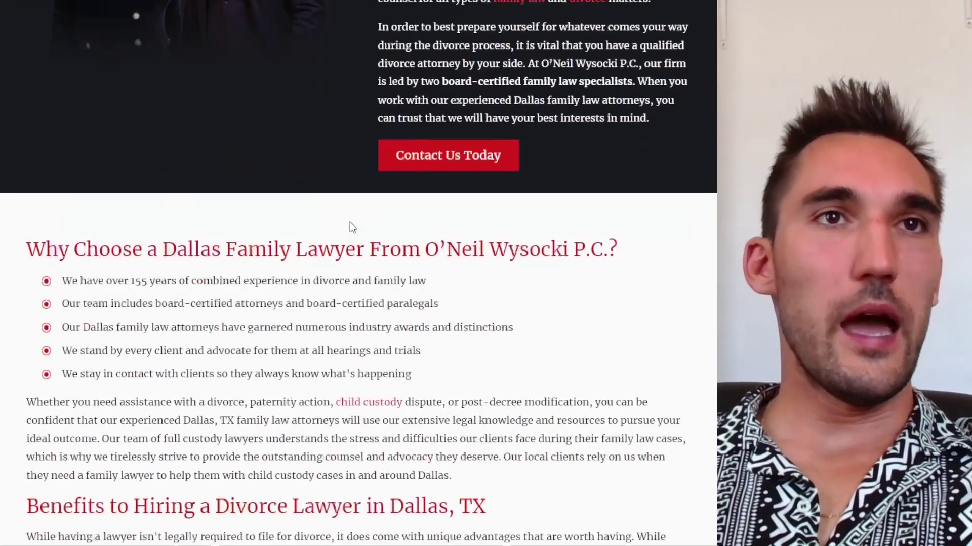
{"action": "scroll", "coordinate": [354, 237], "scroll_direction": "down", "scroll_amount": 20}
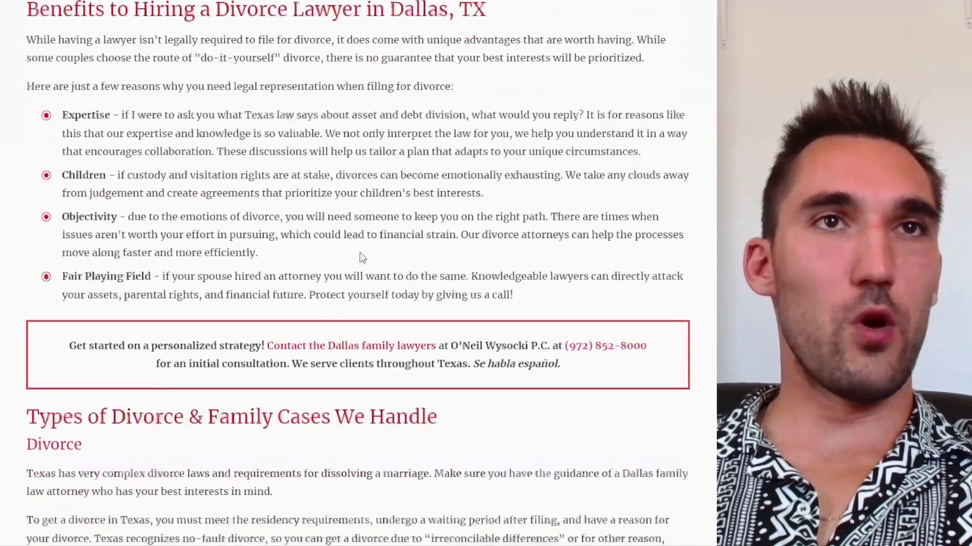
{"action": "scroll", "coordinate": [363, 251], "scroll_direction": "down", "scroll_amount": 6}
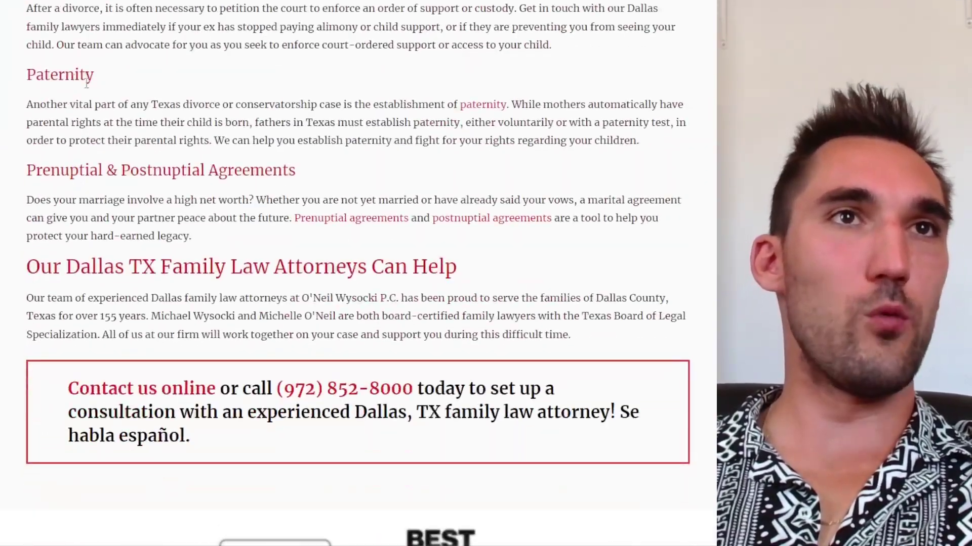
{"action": "double_click", "coordinate": [60, 74]}
{"action": "scroll", "coordinate": [277, 182], "scroll_direction": "down", "scroll_amount": 20}
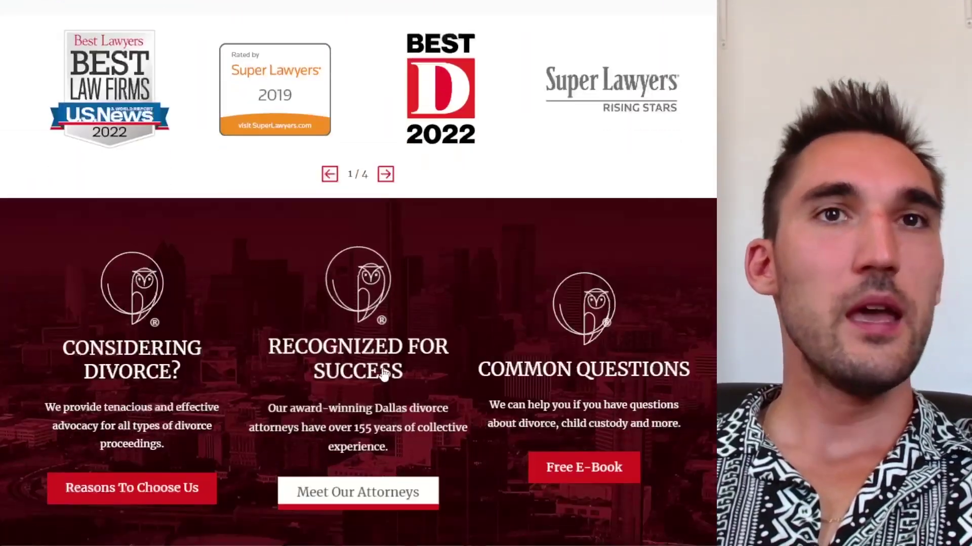
{"action": "scroll", "coordinate": [487, 371], "scroll_direction": "down", "scroll_amount": 7}
{"action": "scroll", "coordinate": [488, 369], "scroll_direction": "up", "scroll_amount": 20}
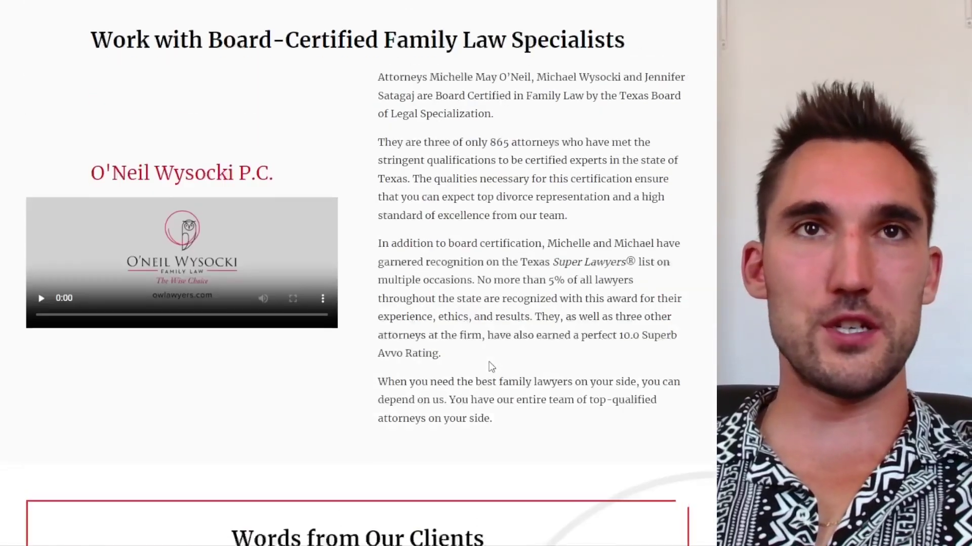
{"action": "scroll", "coordinate": [490, 365], "scroll_direction": "up", "scroll_amount": 20}
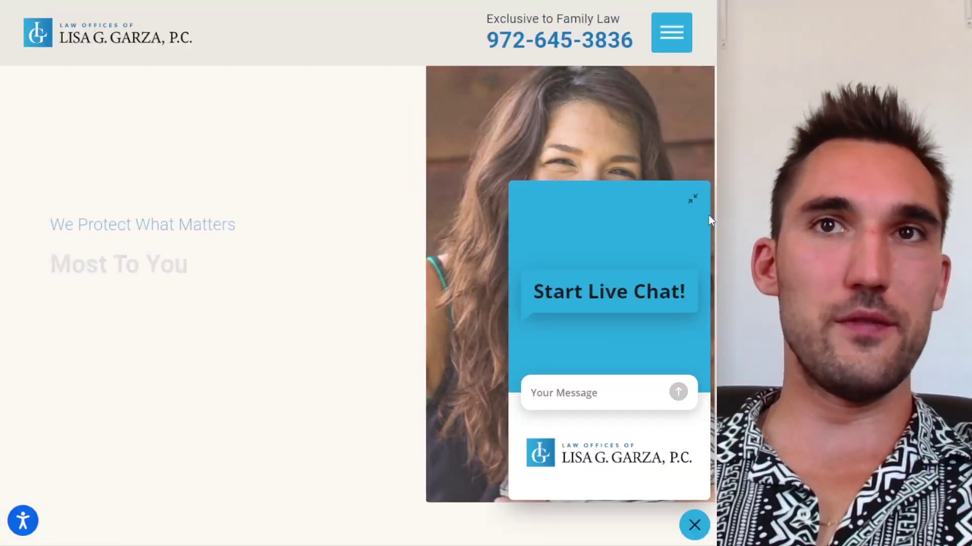
Minimise the live chat pop-up on the Garza law firm site and review its homepage content and Family Law services.
{"action": "left_click", "coordinate": [692, 199]}
{"action": "scroll", "coordinate": [399, 304], "scroll_direction": "down", "scroll_amount": 20}
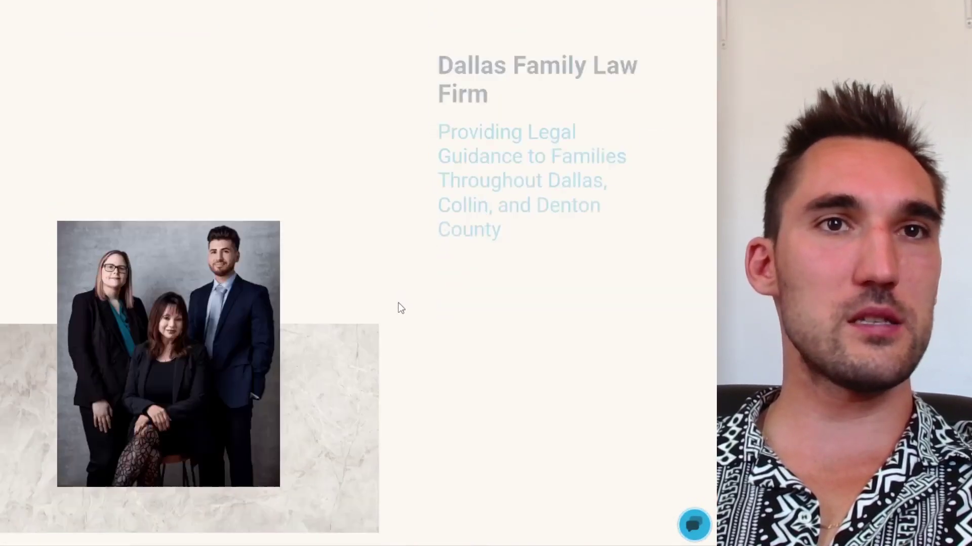
{"action": "scroll", "coordinate": [417, 312], "scroll_direction": "up", "scroll_amount": 8}
{"action": "scroll", "coordinate": [418, 309], "scroll_direction": "up", "scroll_amount": 10}
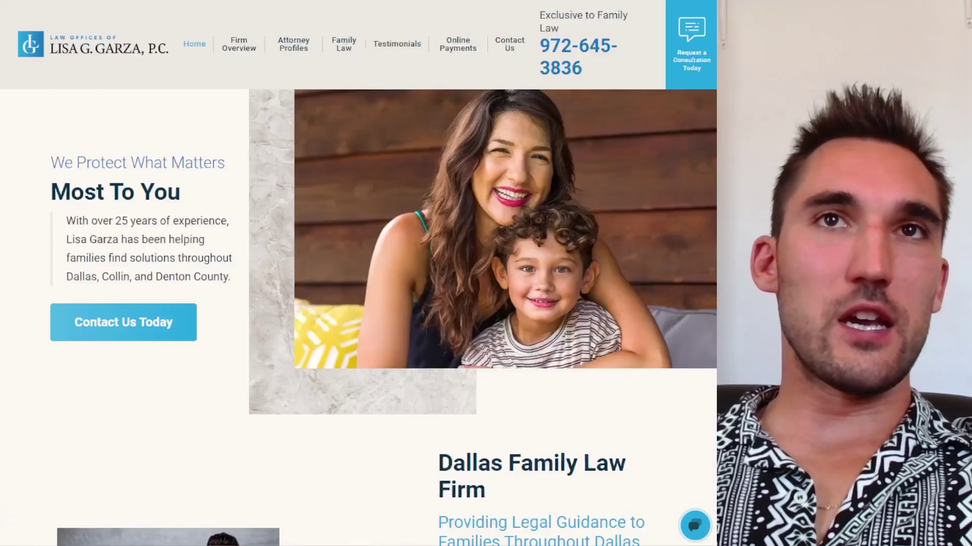
{"action": "mouse_move", "coordinate": [346, 48]}
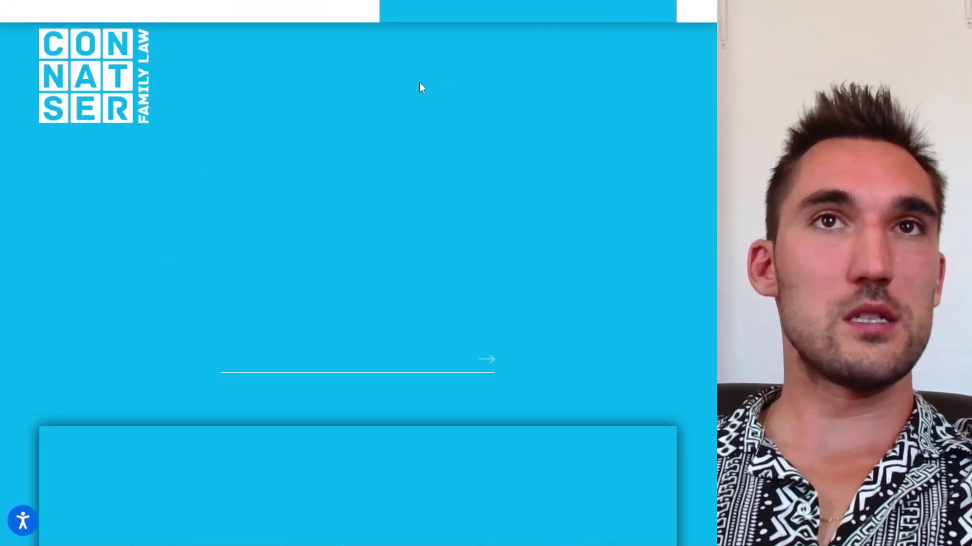
Check the service pages offered in the site navigation of Connatser Family Law and McClure Law Group.
{"action": "mouse_move", "coordinate": [329, 57]}
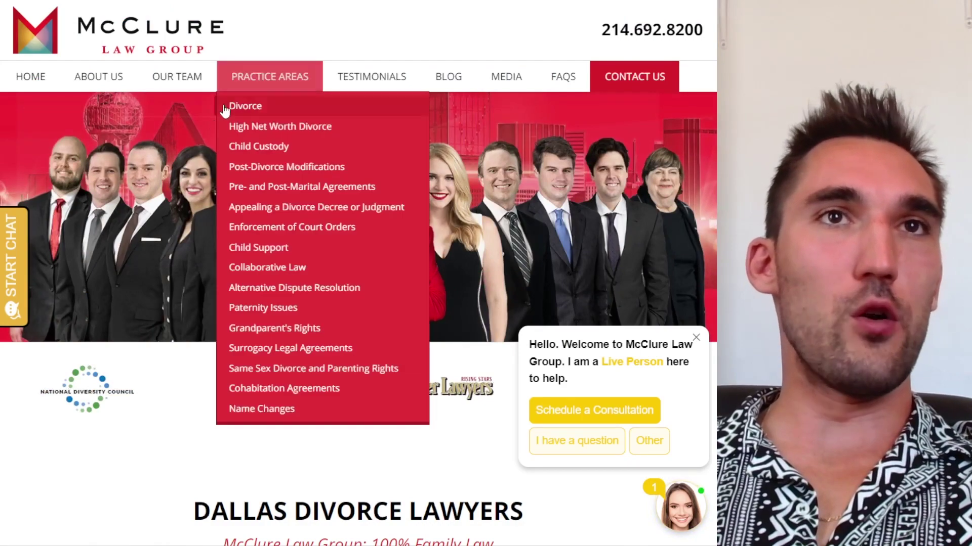
{"action": "mouse_move", "coordinate": [177, 77]}
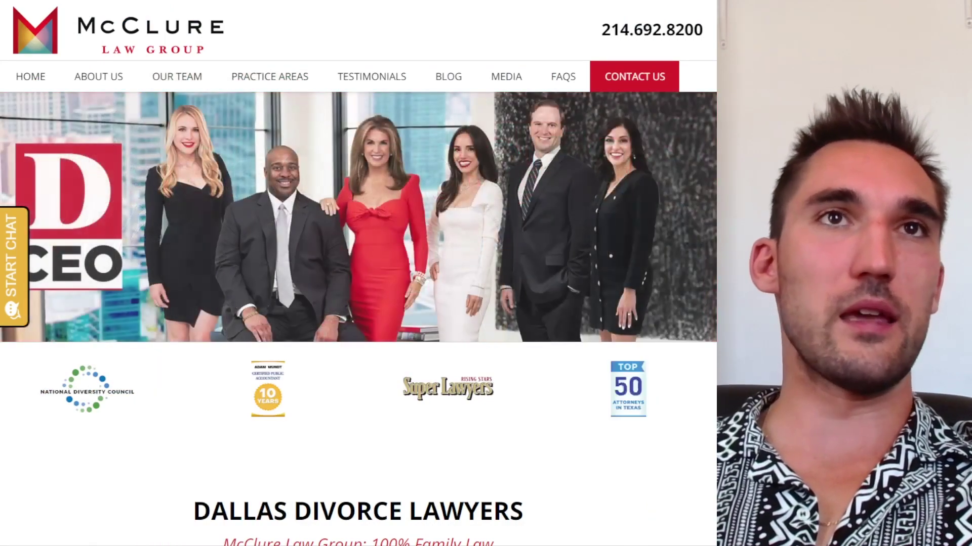
{"action": "mouse_move", "coordinate": [309, 76]}
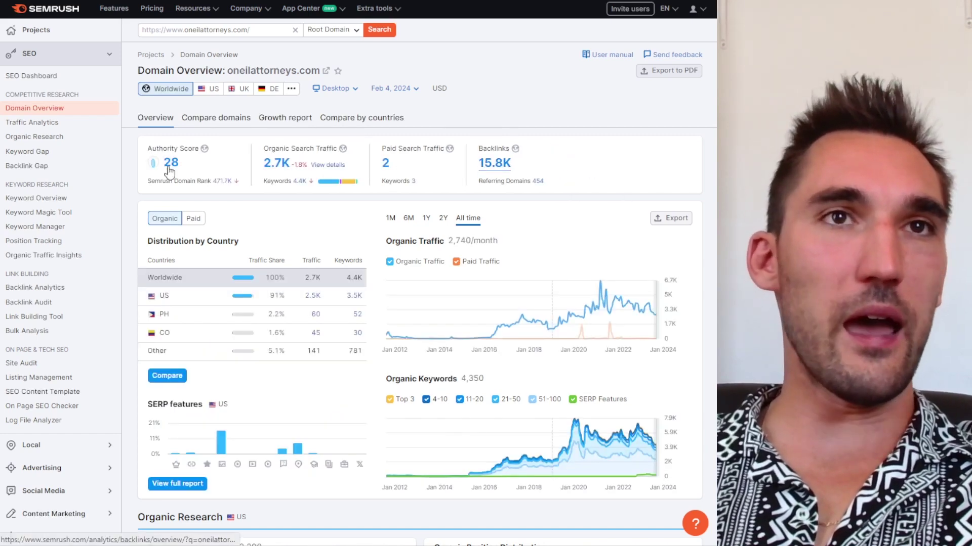
Examine the Domain Overview of oneilattorneys.com, covering authority score, organic traffic and backlinks.
{"action": "scroll", "coordinate": [606, 270], "scroll_direction": "down", "scroll_amount": 1}
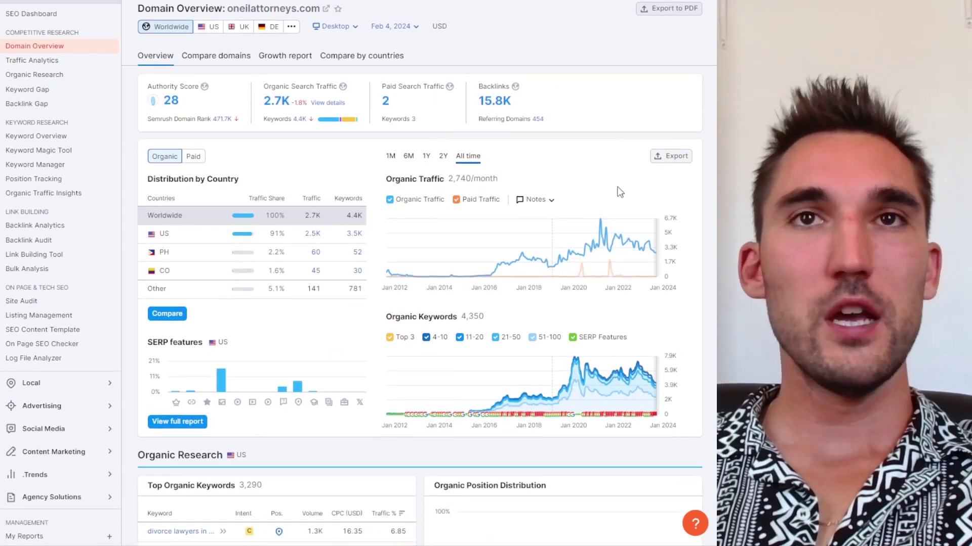
{"action": "scroll", "coordinate": [530, 147], "scroll_direction": "down", "scroll_amount": 1}
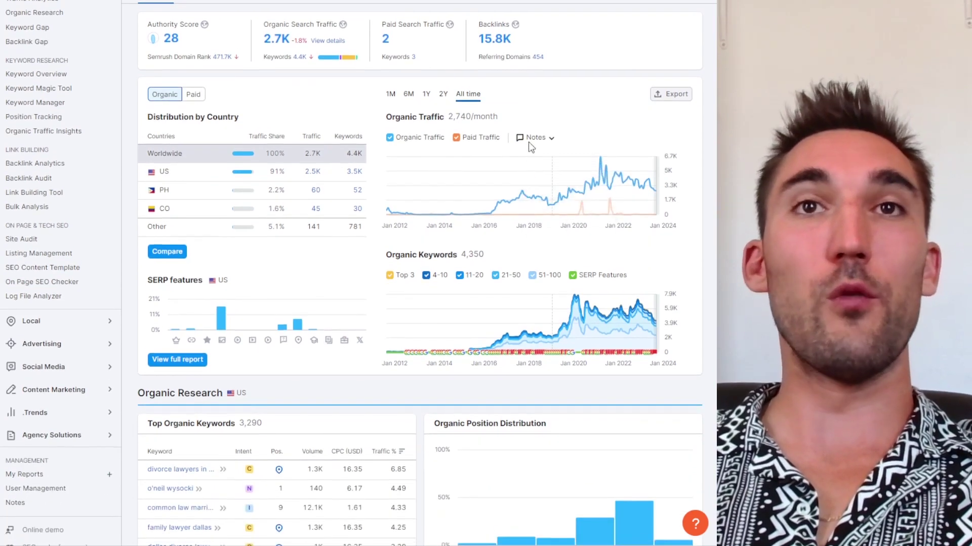
{"action": "scroll", "coordinate": [526, 228], "scroll_direction": "up", "scroll_amount": 1}
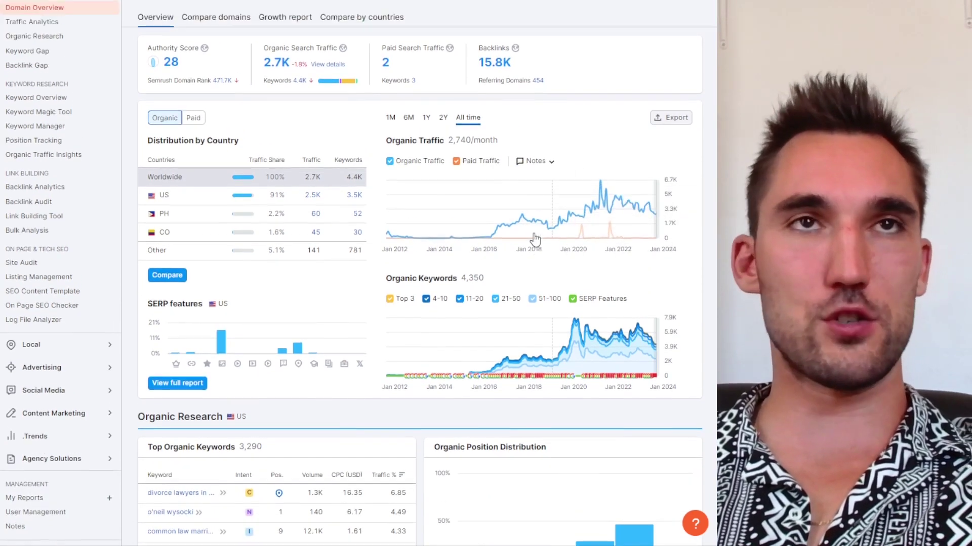
{"action": "double_click", "coordinate": [175, 98]}
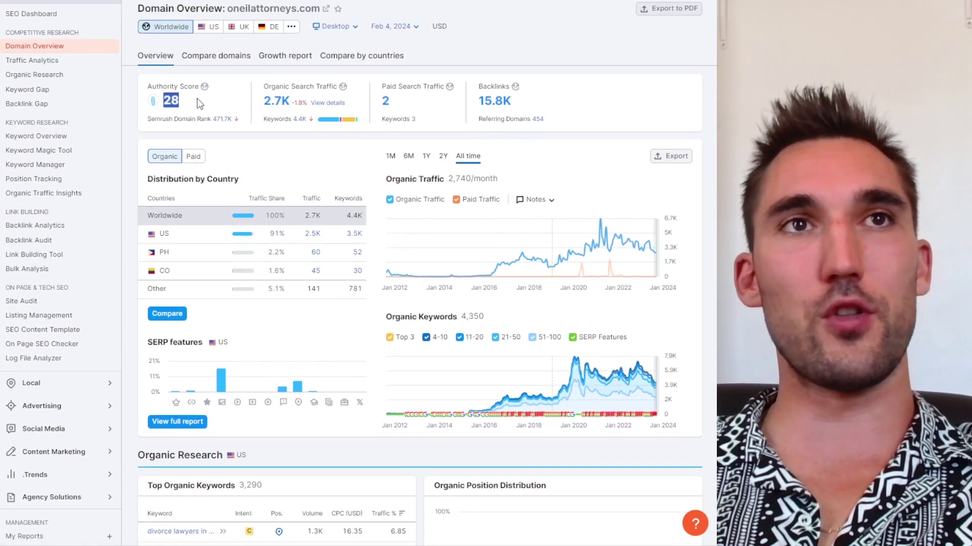
{"action": "double_click", "coordinate": [494, 100]}
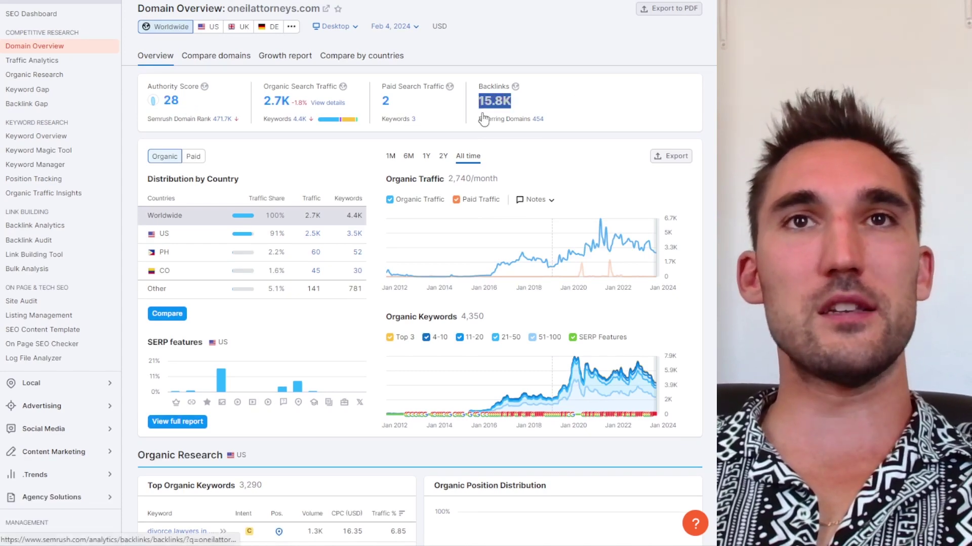
{"action": "left_click", "coordinate": [603, 108]}
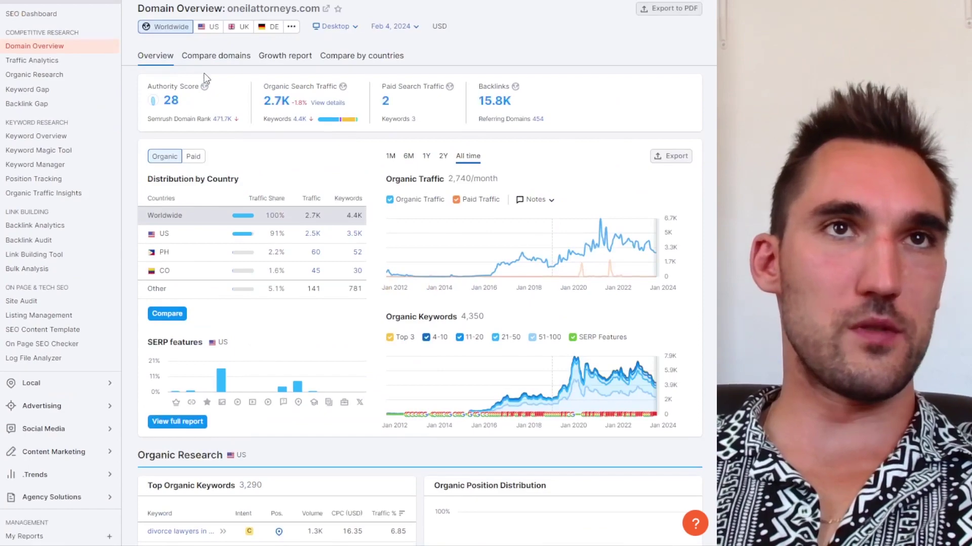
{"action": "scroll", "coordinate": [409, 157], "scroll_direction": "down", "scroll_amount": 6}
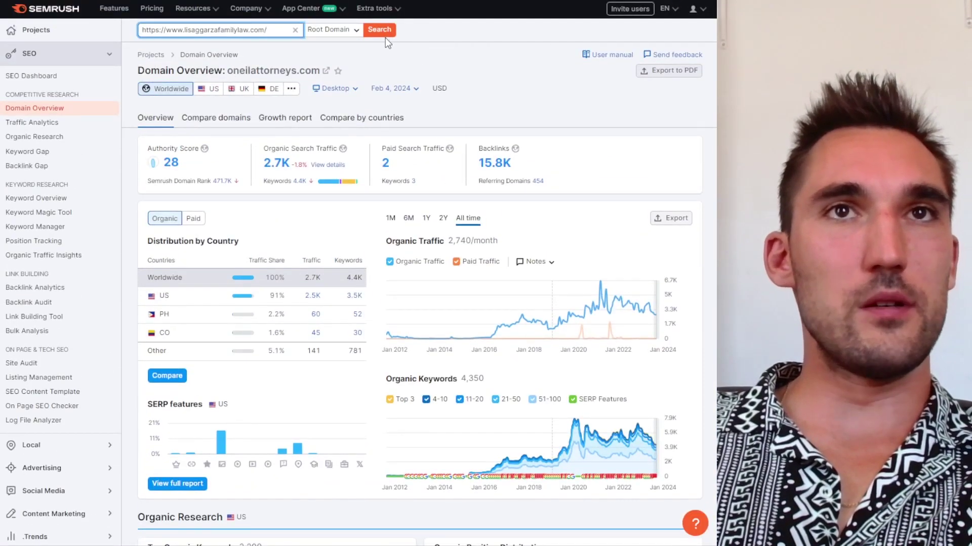
{"action": "left_click", "coordinate": [380, 34]}
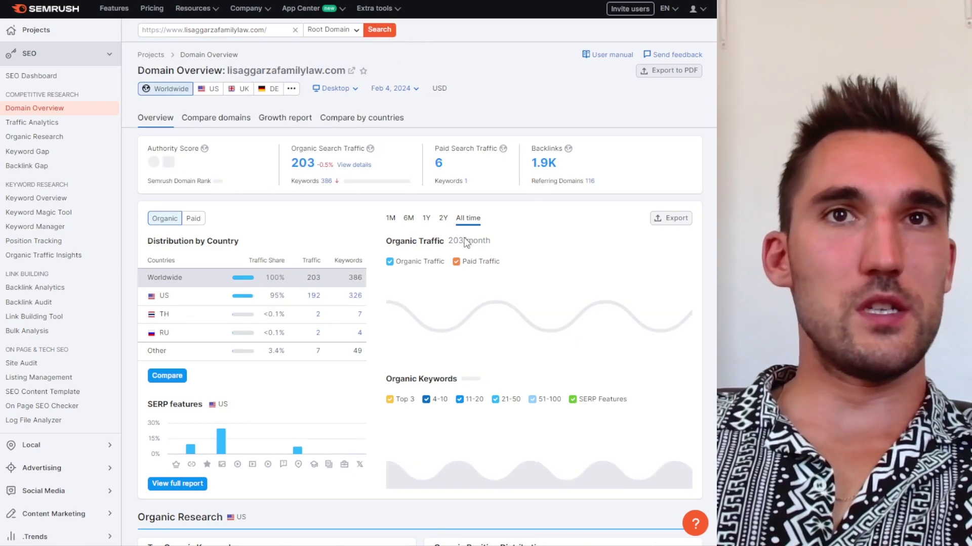
{"action": "left_click_drag", "start_coordinate": [448, 241], "coordinate": [492, 241]}
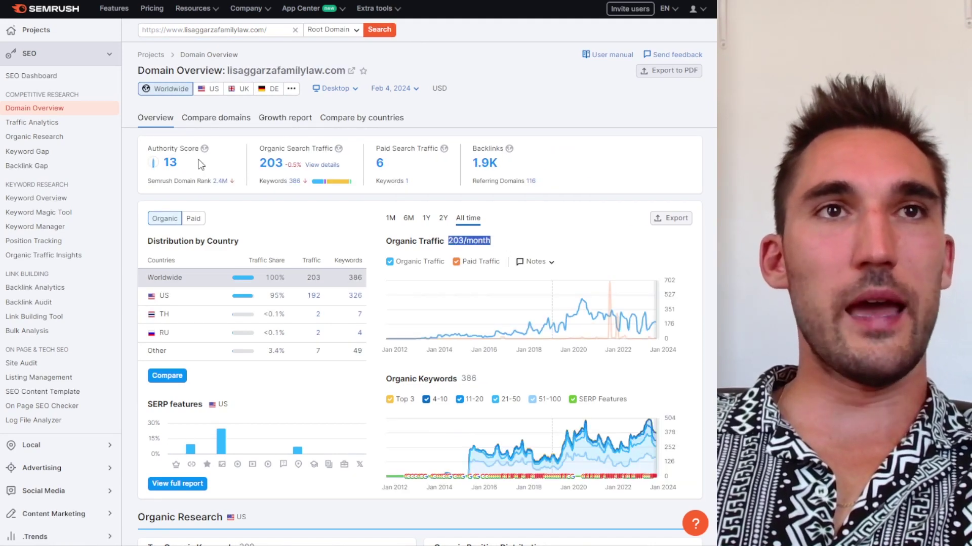
{"action": "left_click_drag", "start_coordinate": [180, 165], "coordinate": [169, 169]}
{"action": "left_click_drag", "start_coordinate": [520, 234], "coordinate": [458, 241]}
Review the top organic keywords that lisaggarzafamilylaw.com ranks for, including the family law Dallas terms.
{"action": "scroll", "coordinate": [566, 234], "scroll_direction": "down", "scroll_amount": 7}
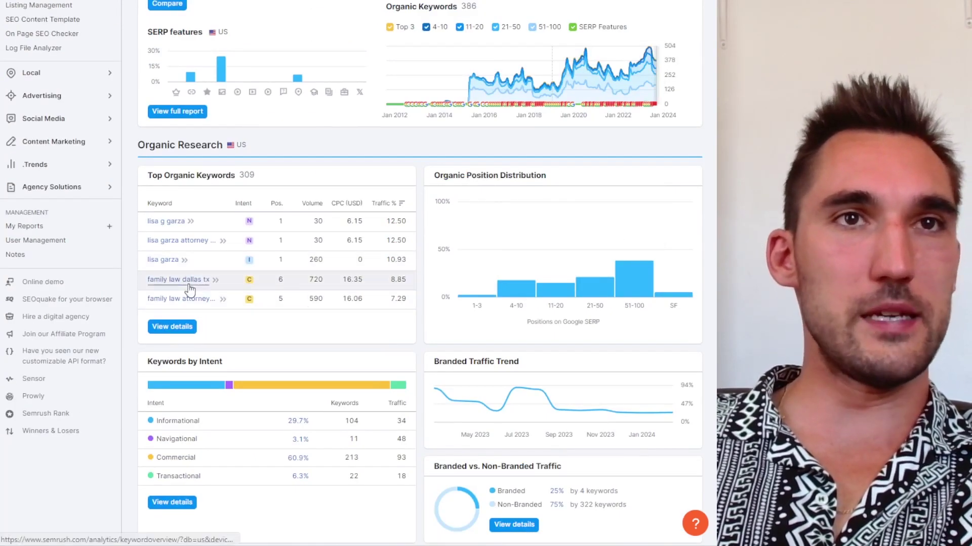
{"action": "left_click_drag", "start_coordinate": [327, 280], "coordinate": [296, 281]}
{"action": "scroll", "coordinate": [341, 327], "scroll_direction": "up", "scroll_amount": 6}
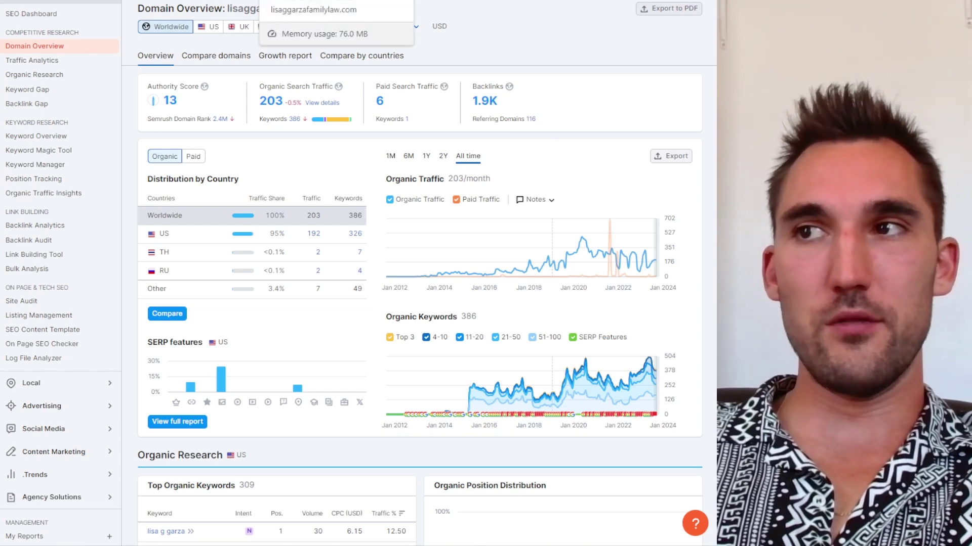
{"action": "left_click", "coordinate": [298, 0]}
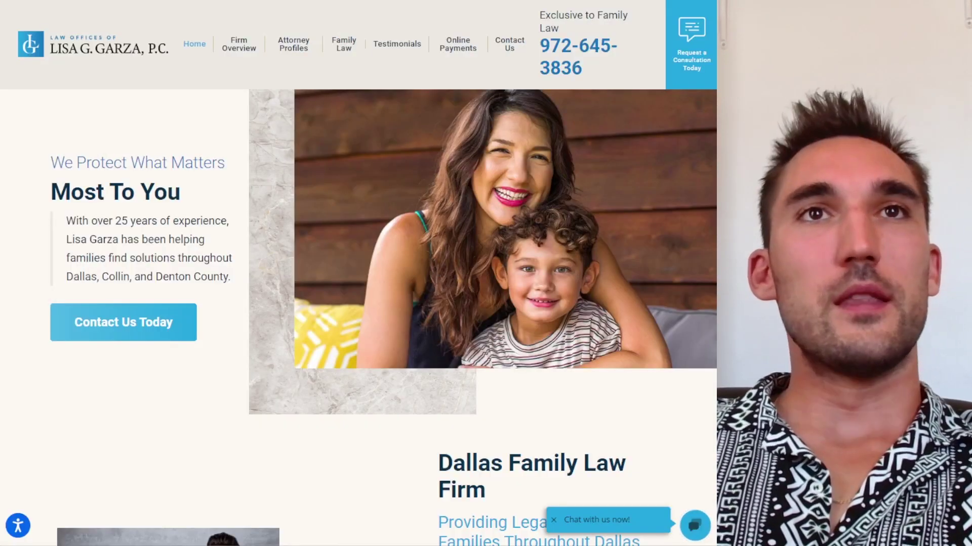
{"action": "left_click", "coordinate": [327, 0]}
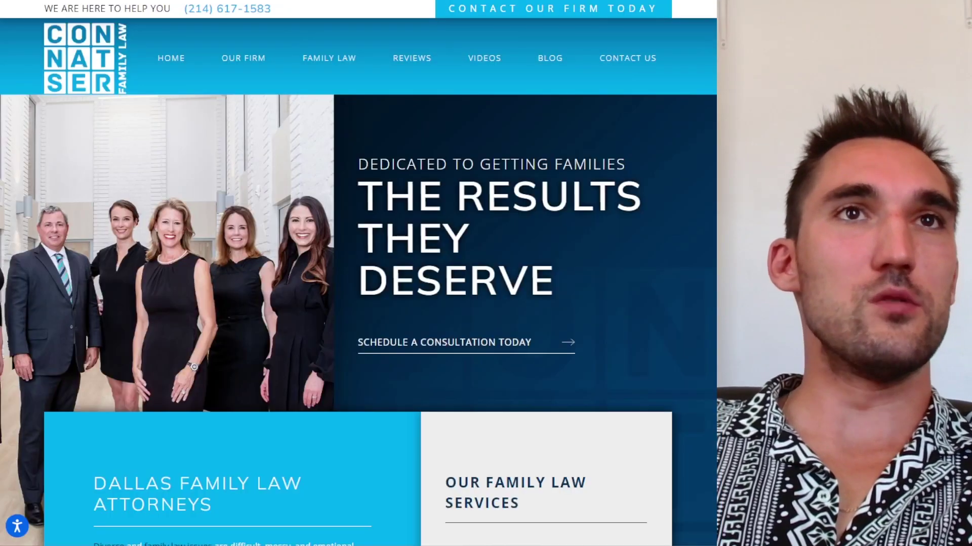
{"action": "key", "text": "ctrl+t"}
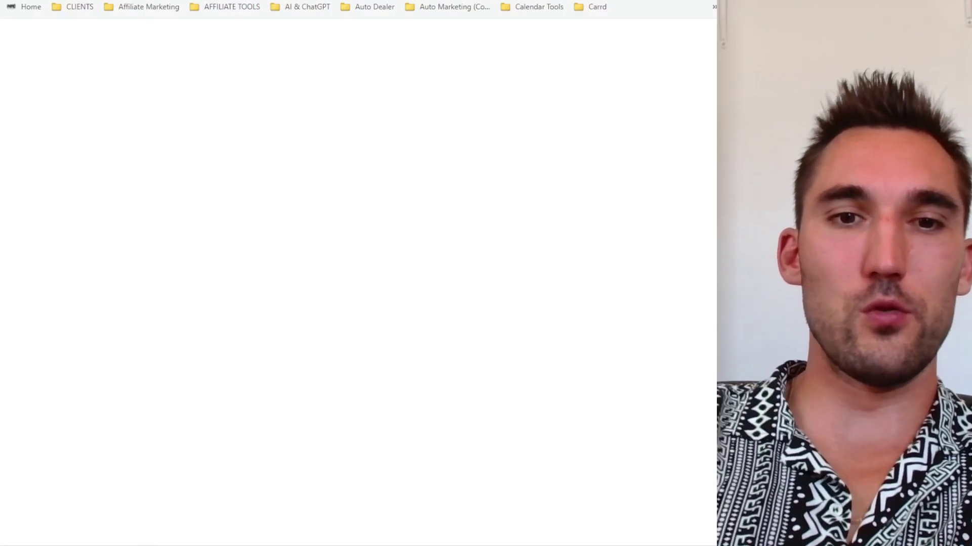
{"action": "type", "text": "site:"}
{"action": "type", "text": "https://www.connatserfamilylaw.com/"}
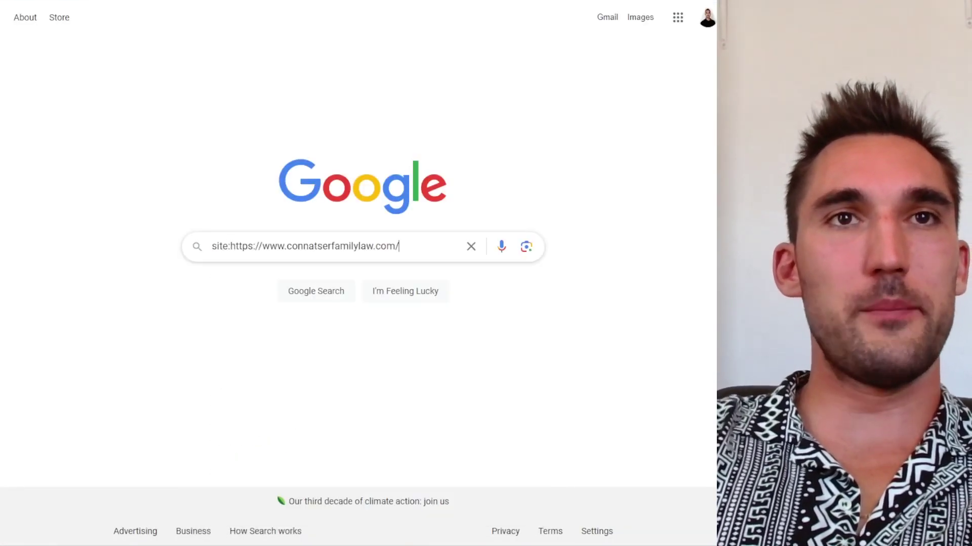
{"action": "key", "text": "Return"}
{"action": "double_click", "coordinate": [65, 103]}
{"action": "left_click", "coordinate": [339, 329]}
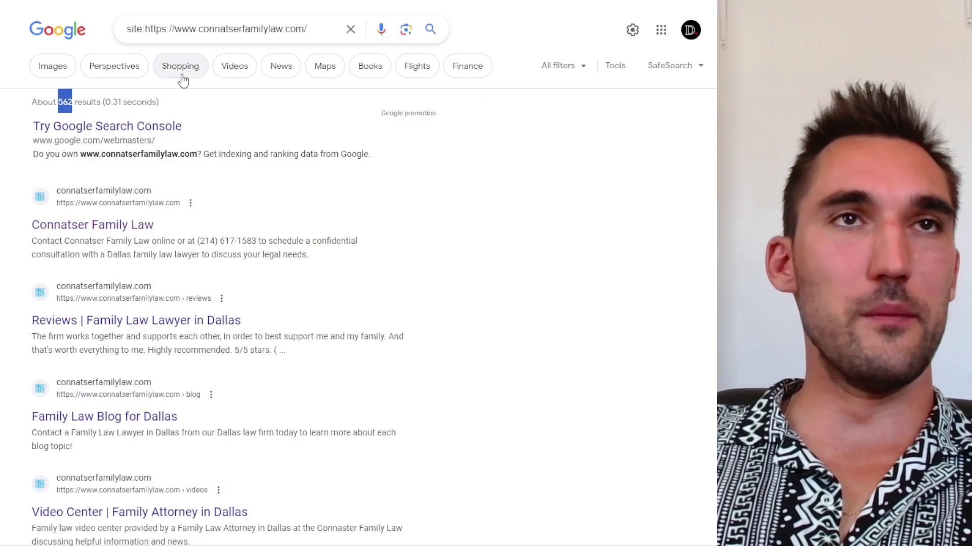
{"action": "left_click_drag", "start_coordinate": [146, 29], "coordinate": [347, 50]}
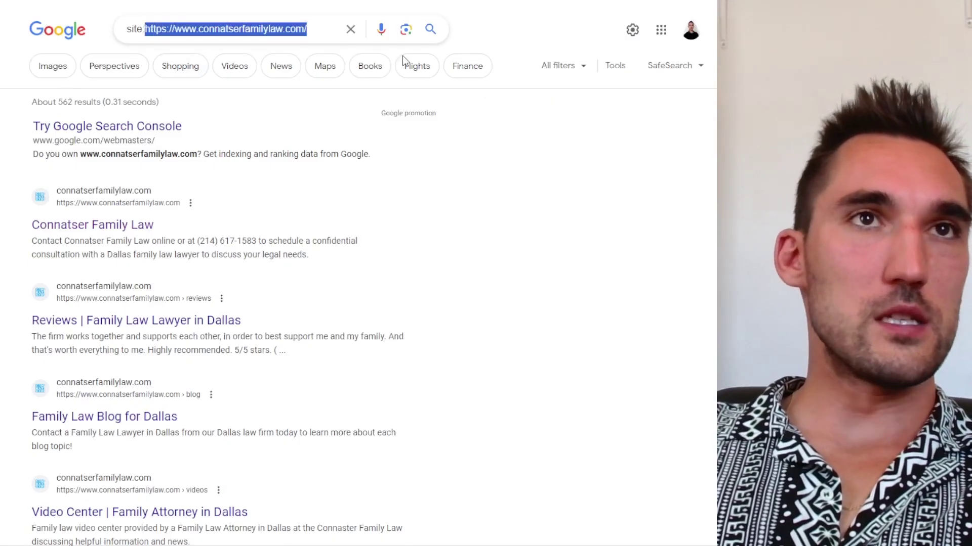
{"action": "type", "text": "https://www.oneilattorneys.com/"}
{"action": "key", "text": "Return"}
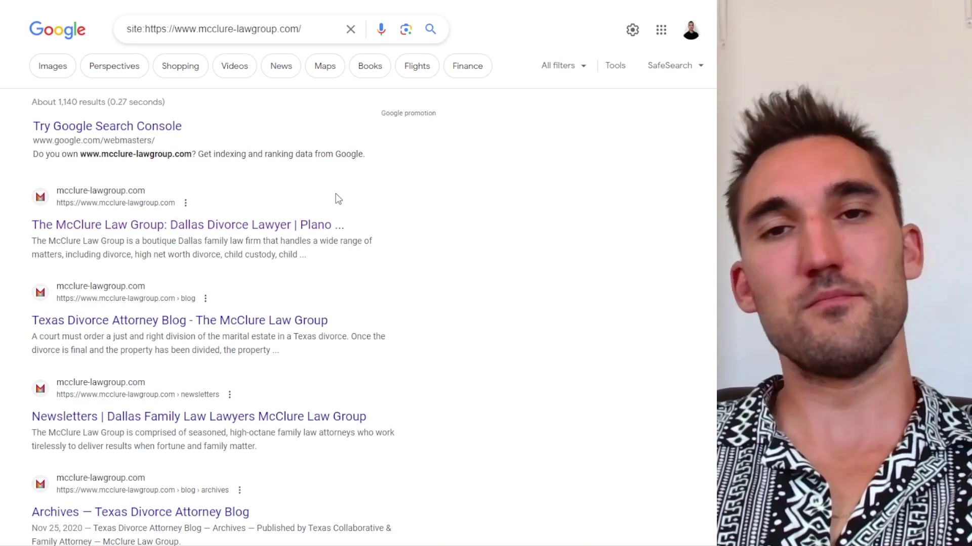
{"action": "scroll", "coordinate": [457, 388], "scroll_direction": "down", "scroll_amount": 5}
{"action": "scroll", "coordinate": [512, 327], "scroll_direction": "up", "scroll_amount": 5}
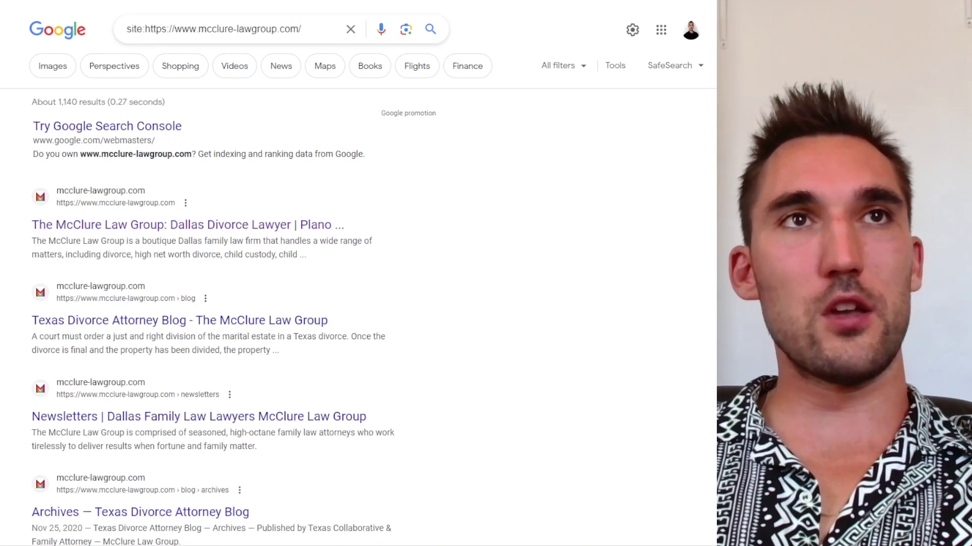
{"action": "key", "text": "ctrl+Tab"}
{"action": "key", "text": "Right"}
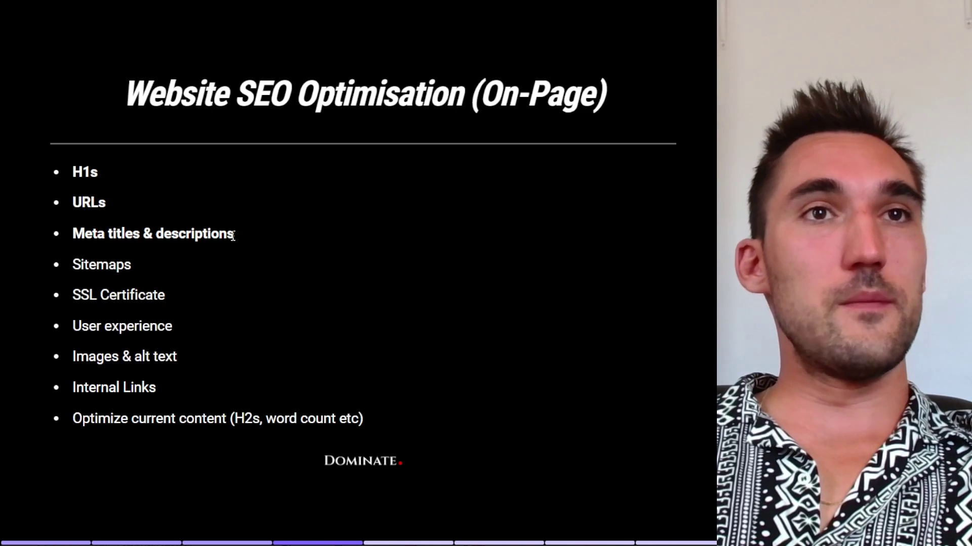
{"action": "left_click_drag", "start_coordinate": [72, 265], "coordinate": [134, 266]}
{"action": "left_click", "coordinate": [73, 295]}
{"action": "left_click_drag", "start_coordinate": [72, 295], "coordinate": [179, 306]}
{"action": "left_click", "coordinate": [150, 328]}
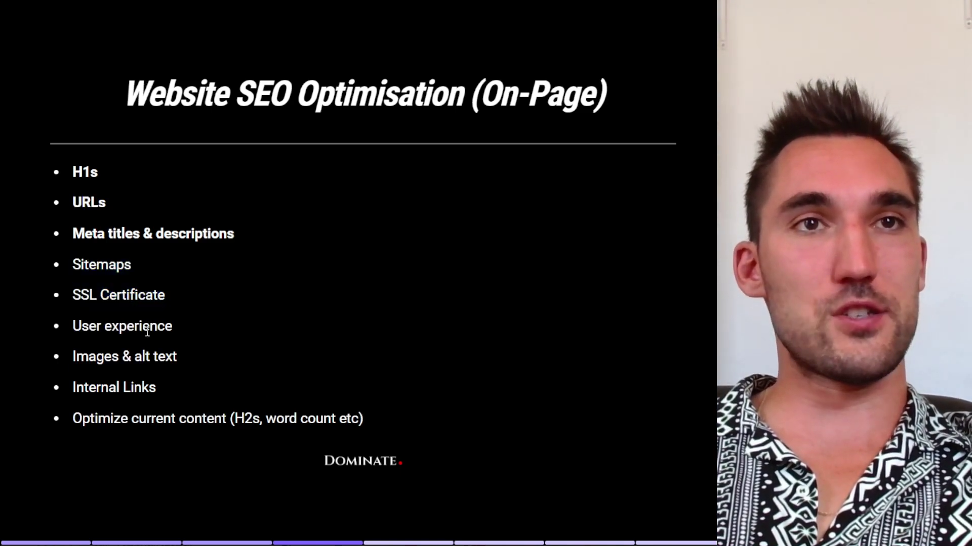
{"action": "left_click_drag", "start_coordinate": [74, 333], "coordinate": [173, 326]}
{"action": "left_click", "coordinate": [167, 364]}
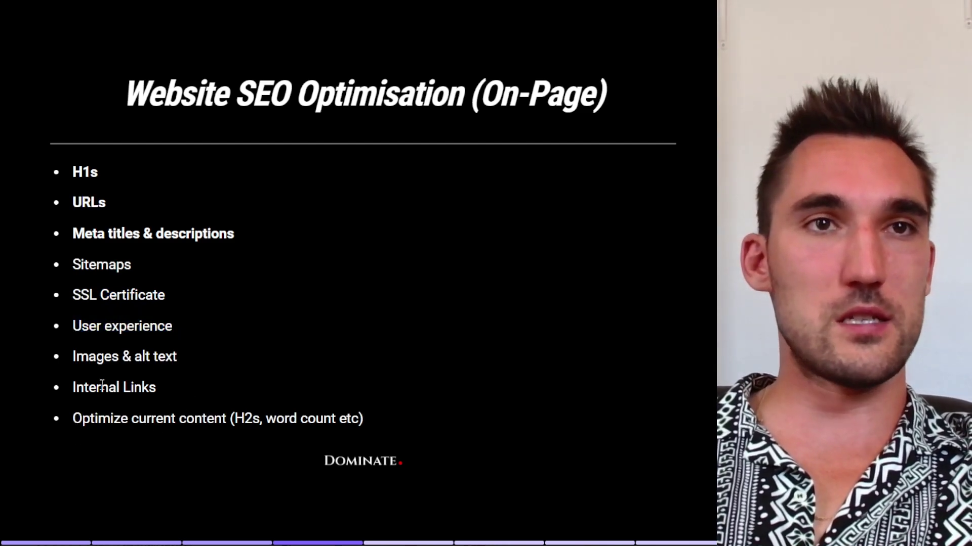
{"action": "left_click_drag", "start_coordinate": [89, 357], "coordinate": [373, 414]}
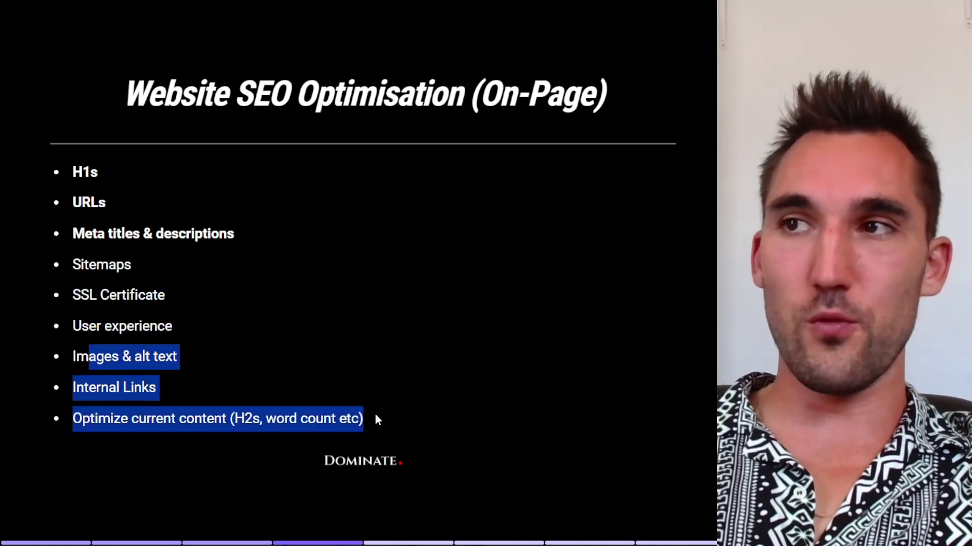
{"action": "left_click", "coordinate": [383, 437]}
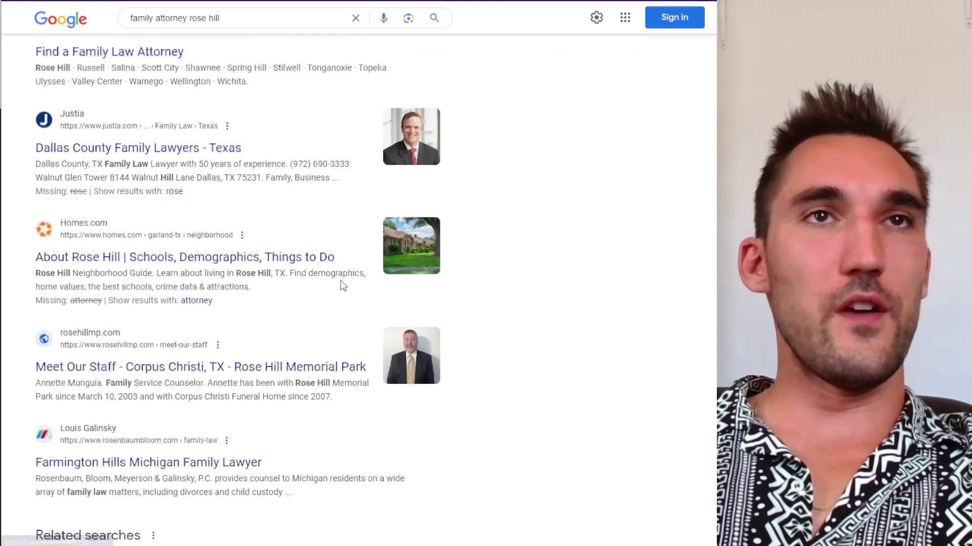
Search Google for family attorney dallas, open the Duffee + Eitzen website in a new tab, and check its title in the results.
{"action": "scroll", "coordinate": [354, 283], "scroll_direction": "down", "scroll_amount": 10}
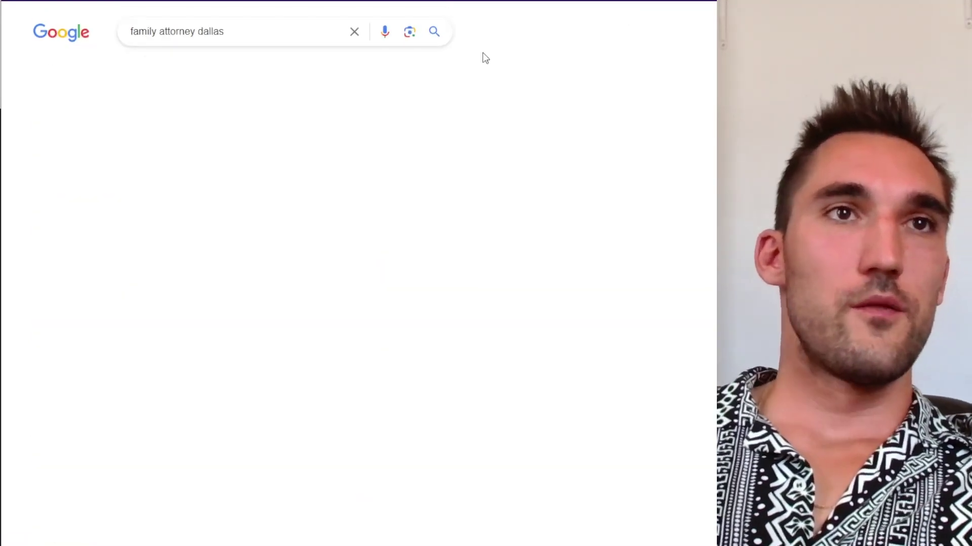
{"action": "scroll", "coordinate": [256, 353], "scroll_direction": "down", "scroll_amount": 15}
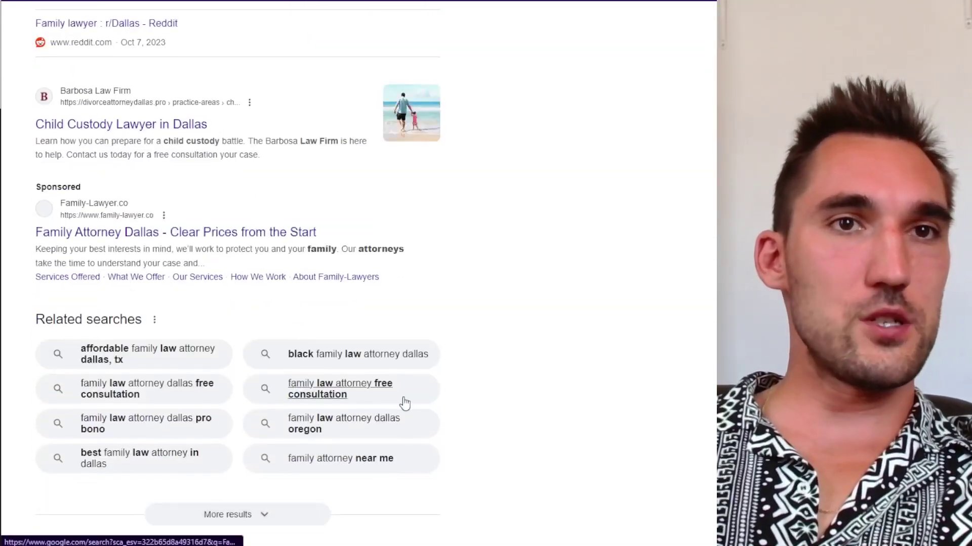
{"action": "scroll", "coordinate": [401, 401], "scroll_direction": "down", "scroll_amount": 15}
{"action": "scroll", "coordinate": [337, 416], "scroll_direction": "down", "scroll_amount": 15}
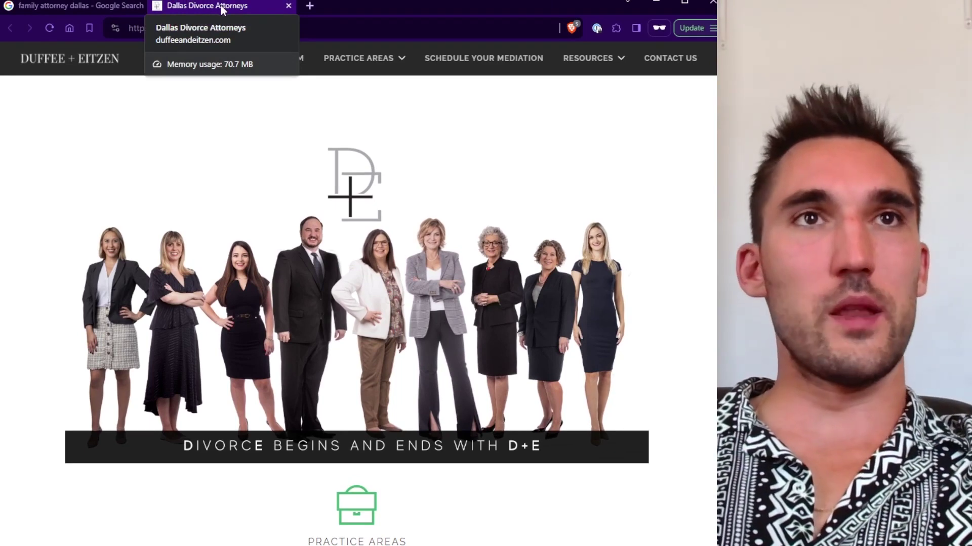
{"action": "left_click", "coordinate": [94, 10]}
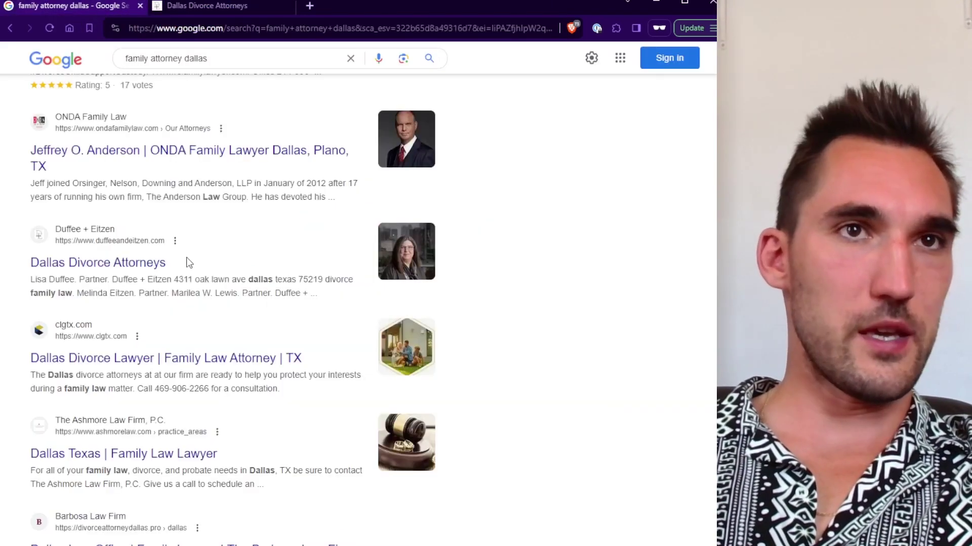
{"action": "triple_click", "coordinate": [189, 258]}
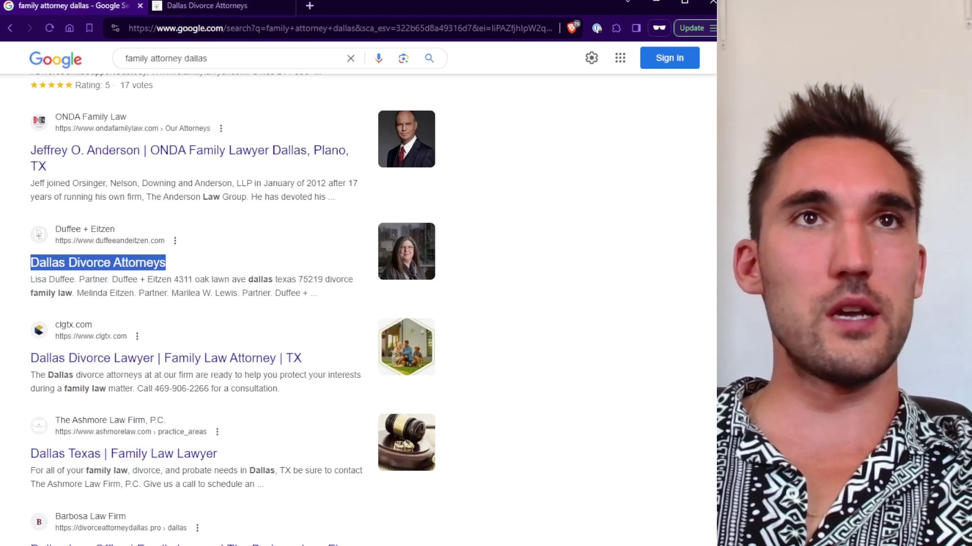
{"action": "key", "text": "alt+Tab"}
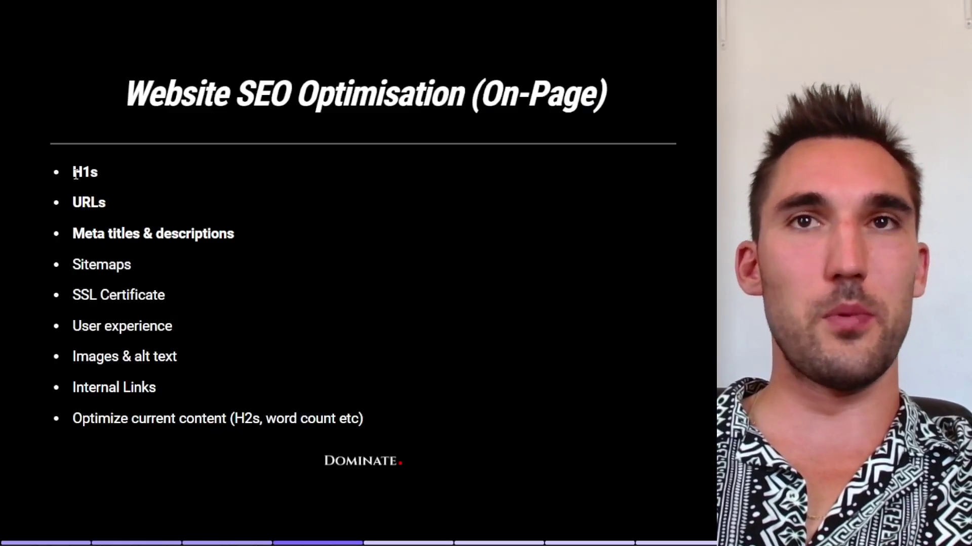
{"action": "left_click_drag", "start_coordinate": [73, 173], "coordinate": [254, 228]}
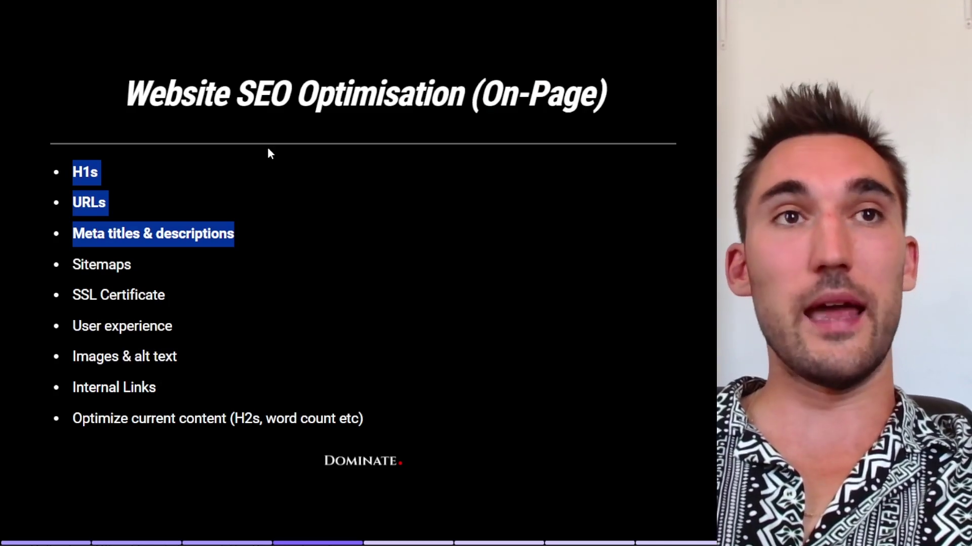
{"action": "left_click", "coordinate": [320, 241]}
{"action": "left_click", "coordinate": [284, 524]}
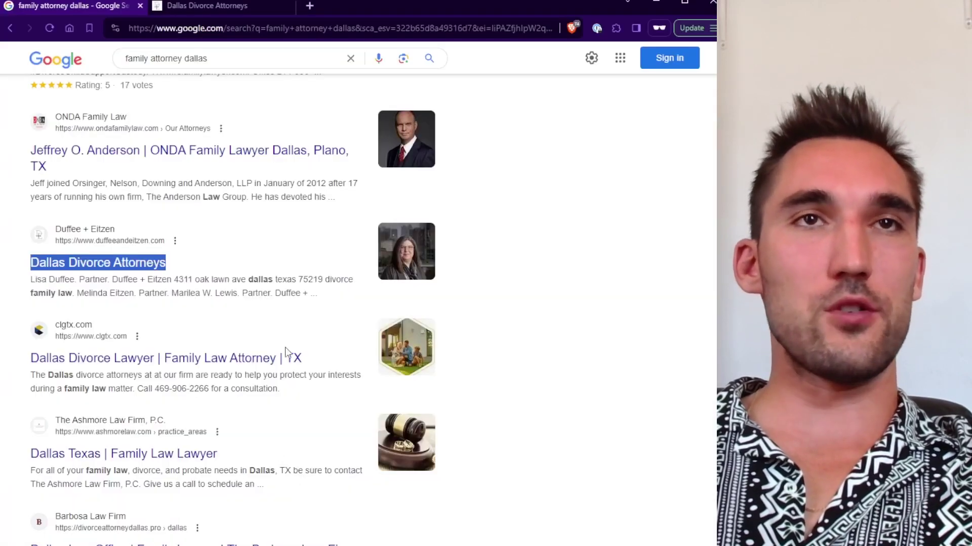
Compare the Duffee + Eitzen search result title with the firm's homepage, looking through its banner and practice areas.
{"action": "left_click_drag", "start_coordinate": [208, 271], "coordinate": [29, 264]}
{"action": "left_click", "coordinate": [202, 285]}
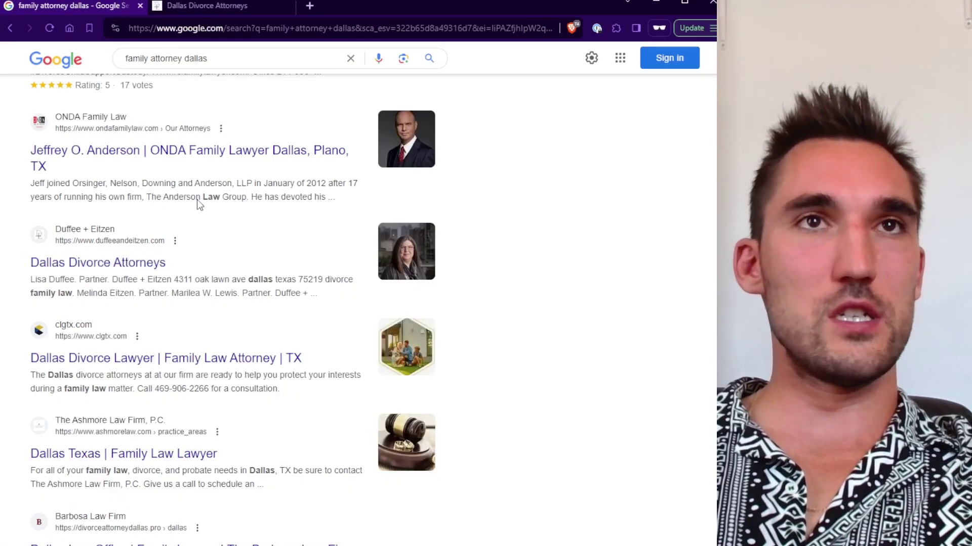
{"action": "left_click", "coordinate": [244, 7]}
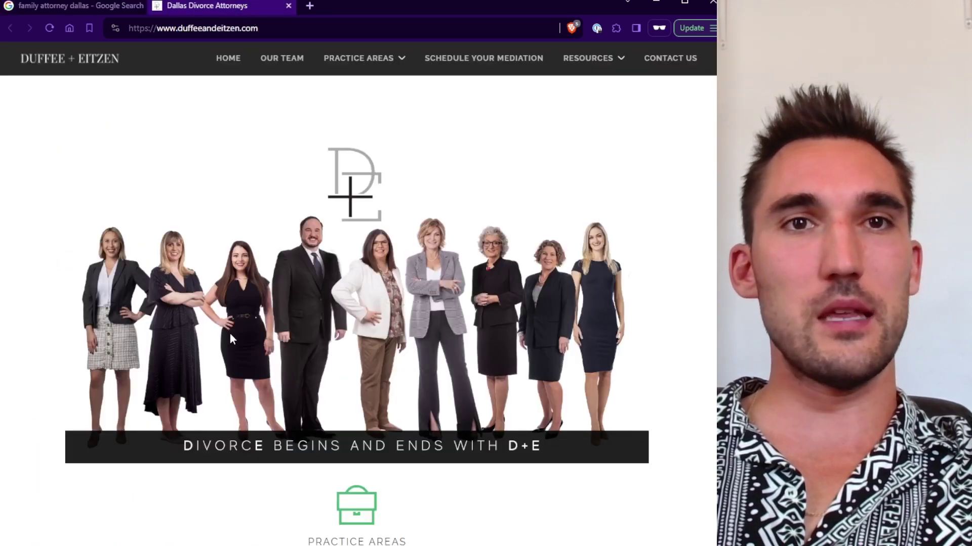
{"action": "scroll", "coordinate": [448, 368], "scroll_direction": "down", "scroll_amount": 5}
{"action": "scroll", "coordinate": [448, 369], "scroll_direction": "up", "scroll_amount": 5}
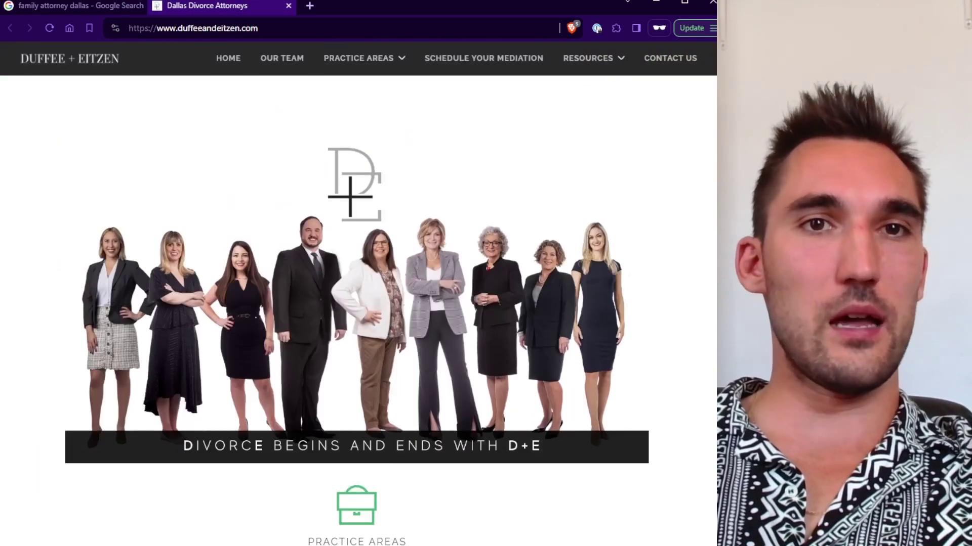
{"action": "scroll", "coordinate": [108, 408], "scroll_direction": "down", "scroll_amount": 3}
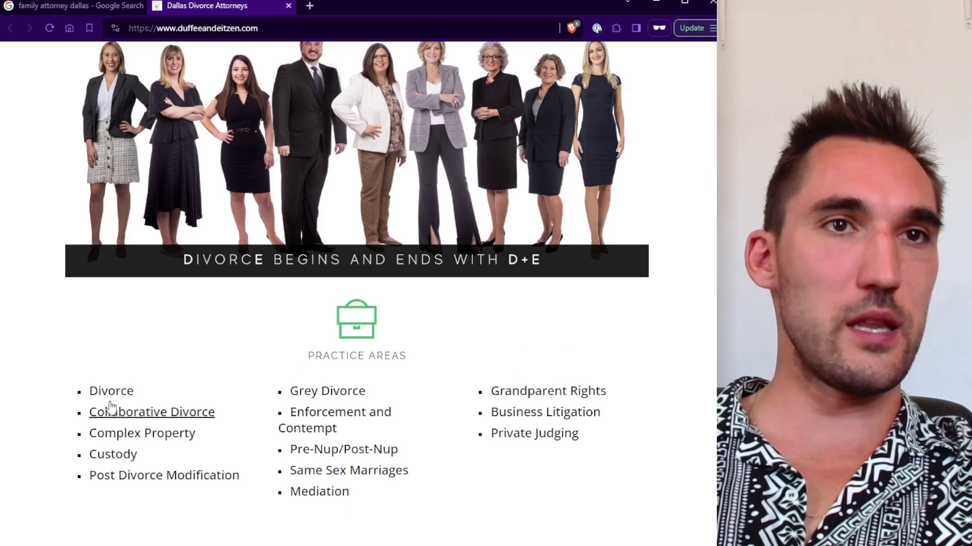
Open the Divorce practice area page of Duffee + Eitzen in a new tab and compare its heading and URL with the homepage.
{"action": "left_click", "coordinate": [110, 391]}
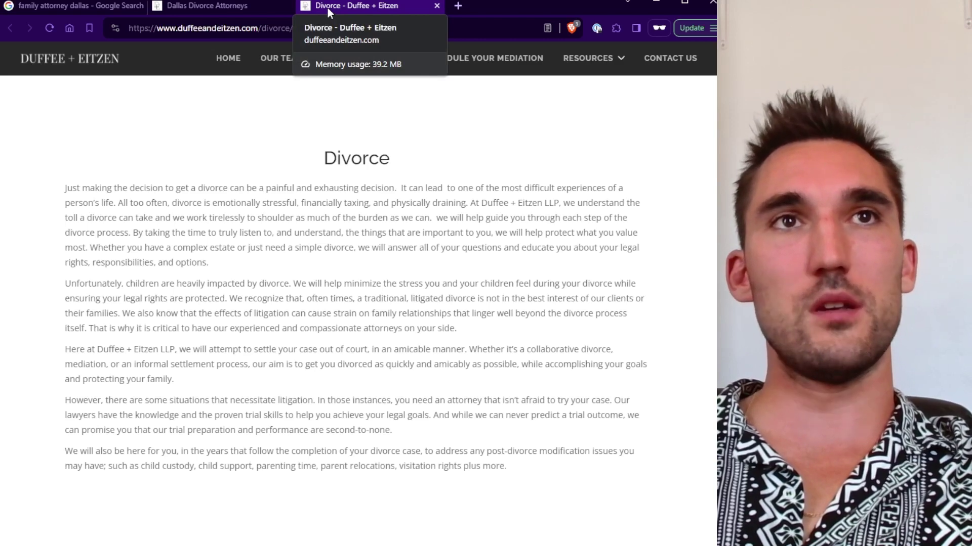
{"action": "left_click", "coordinate": [238, 8]}
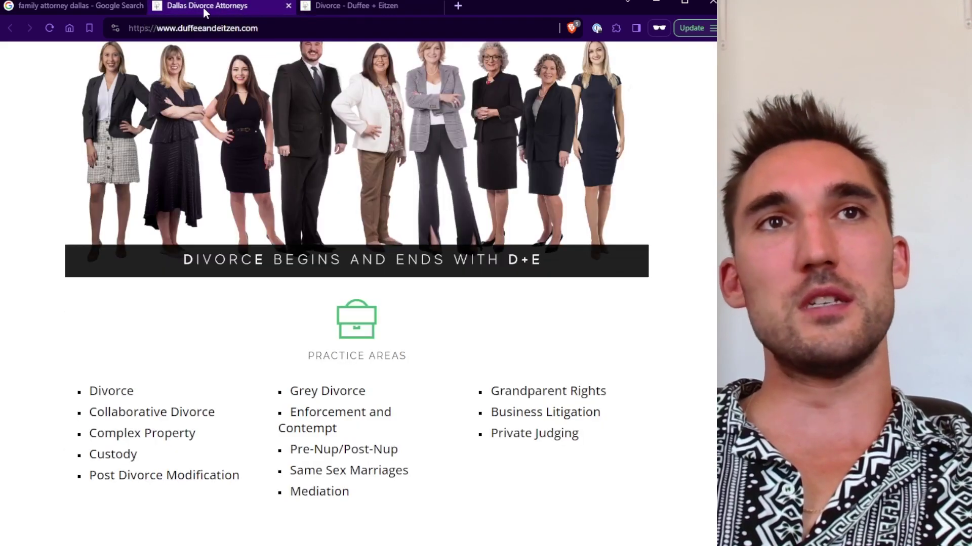
{"action": "left_click", "coordinate": [344, 7]}
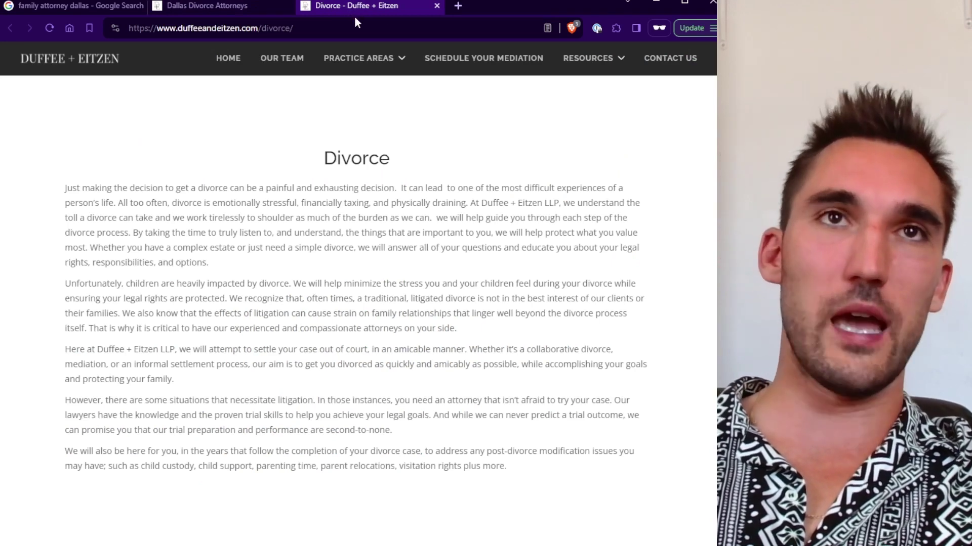
{"action": "left_click", "coordinate": [234, 9]}
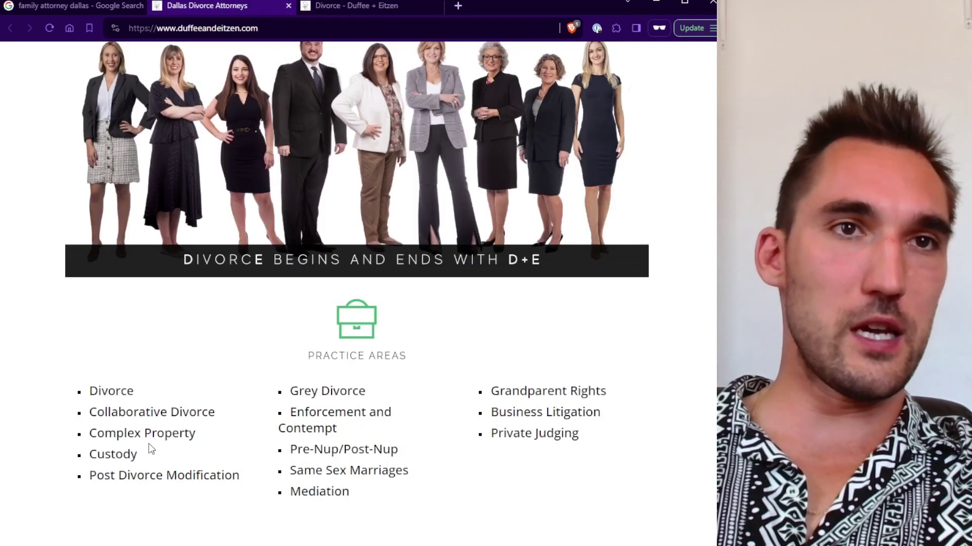
Open the Custody practice area page in a new tab and review its heading, URL and content.
{"action": "middle_click", "coordinate": [134, 455]}
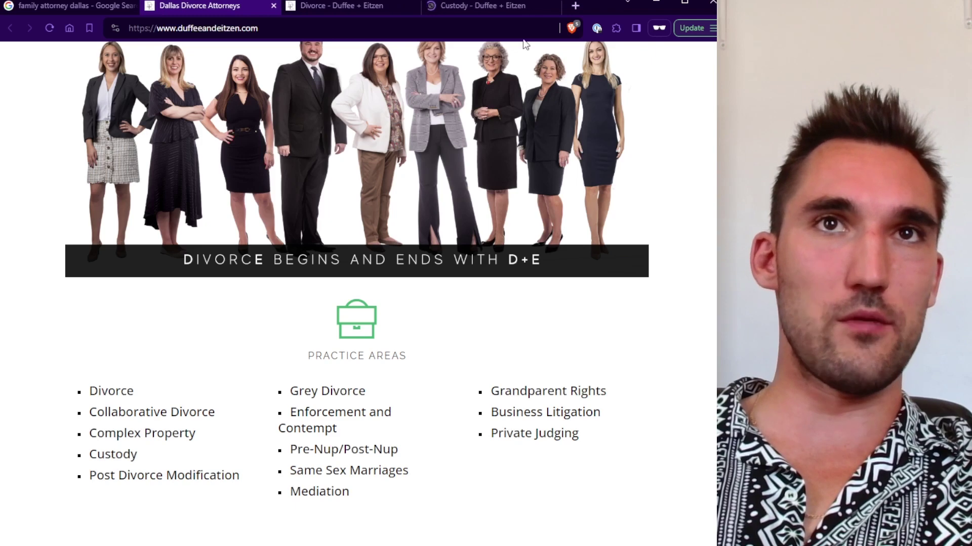
{"action": "left_click", "coordinate": [492, 10]}
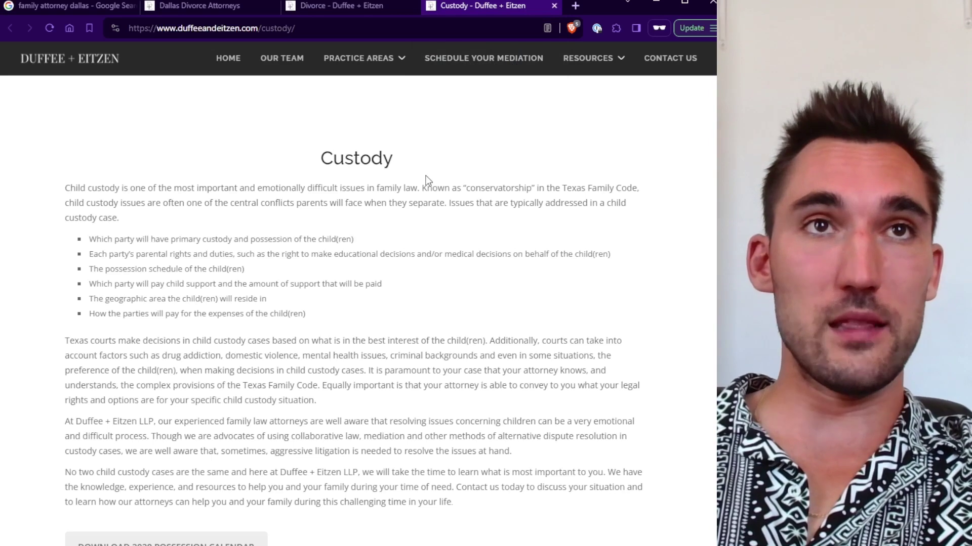
{"action": "left_click", "coordinate": [193, 8]}
Inspect the HTML of the Duffee + Eitzen Divorce page to check how its heading is tagged.
{"action": "left_click", "coordinate": [363, 7]}
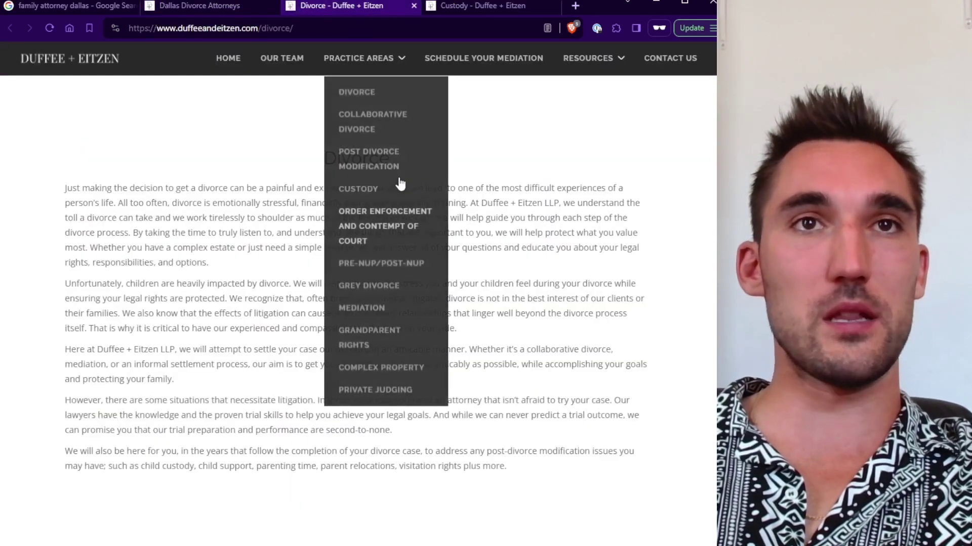
{"action": "left_click_drag", "start_coordinate": [517, 144], "coordinate": [293, 163]}
{"action": "left_click", "coordinate": [580, 189]}
{"action": "right_click", "coordinate": [580, 188]}
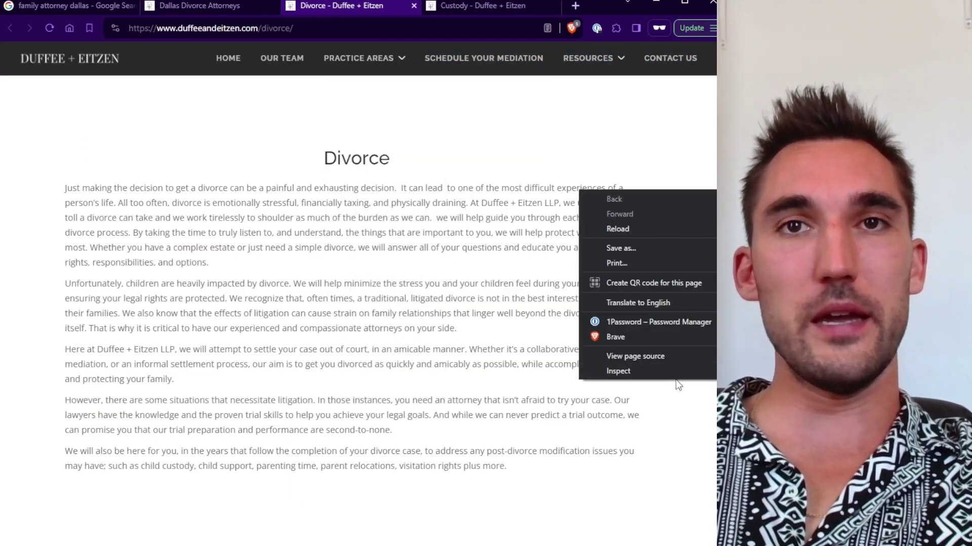
{"action": "left_click", "coordinate": [679, 368]}
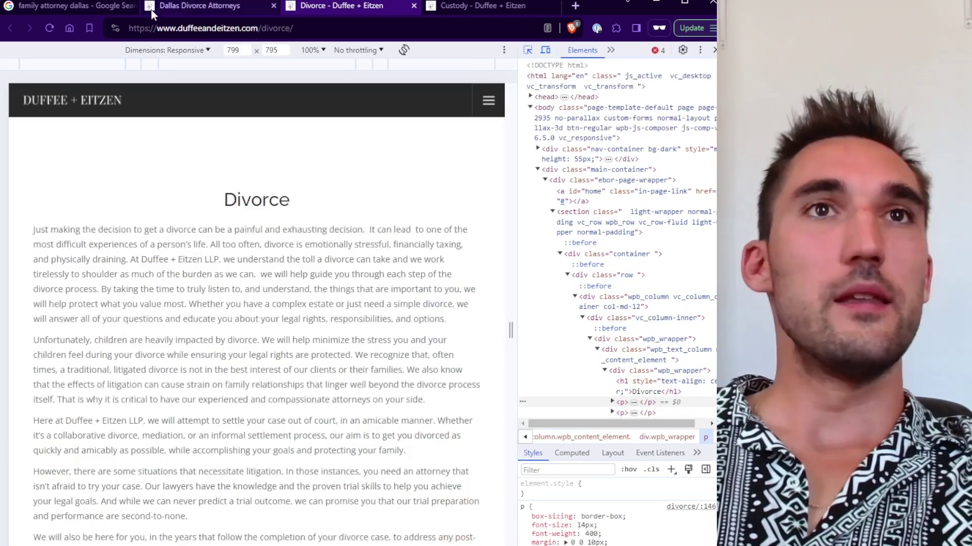
Inspect the HTML of the Duffee + Eitzen homepage and search the code for <h1.
{"action": "left_click", "coordinate": [152, 14]}
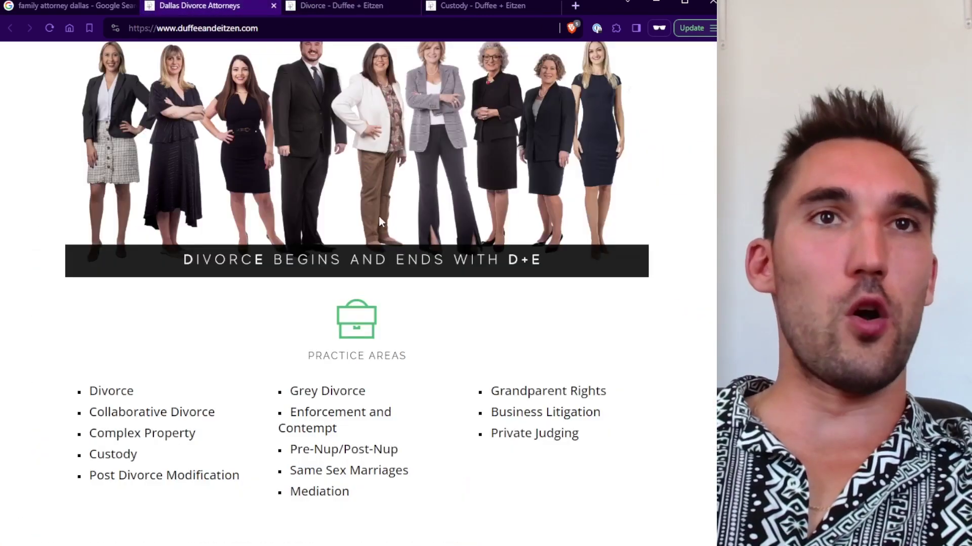
{"action": "scroll", "coordinate": [338, 185], "scroll_direction": "up", "scroll_amount": 5}
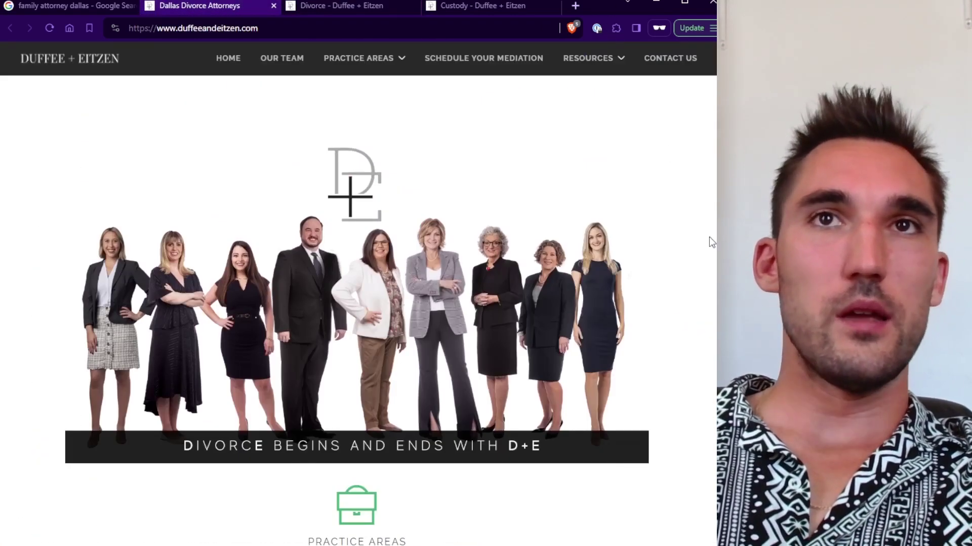
{"action": "key", "text": "ctrl+shift+c"}
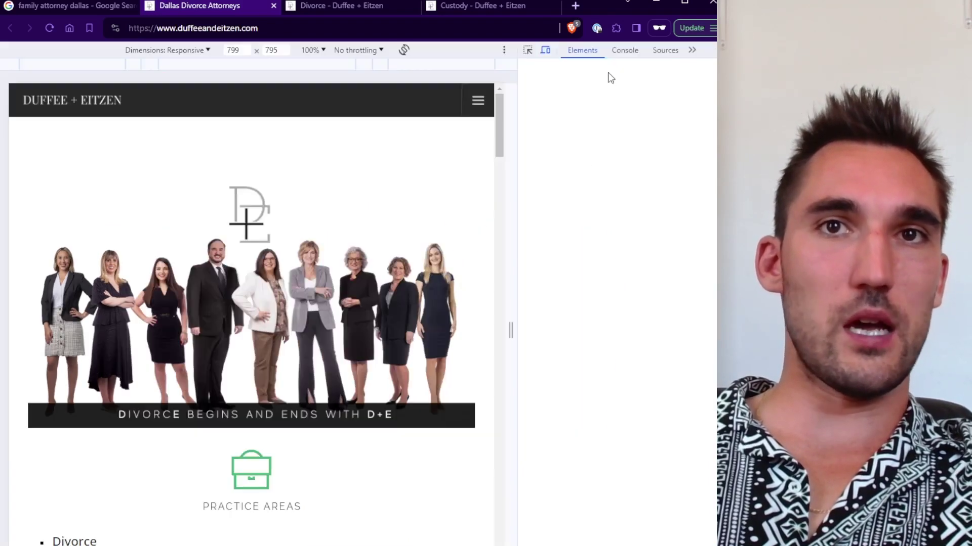
{"action": "scroll", "coordinate": [280, 359], "scroll_direction": "down", "scroll_amount": 12}
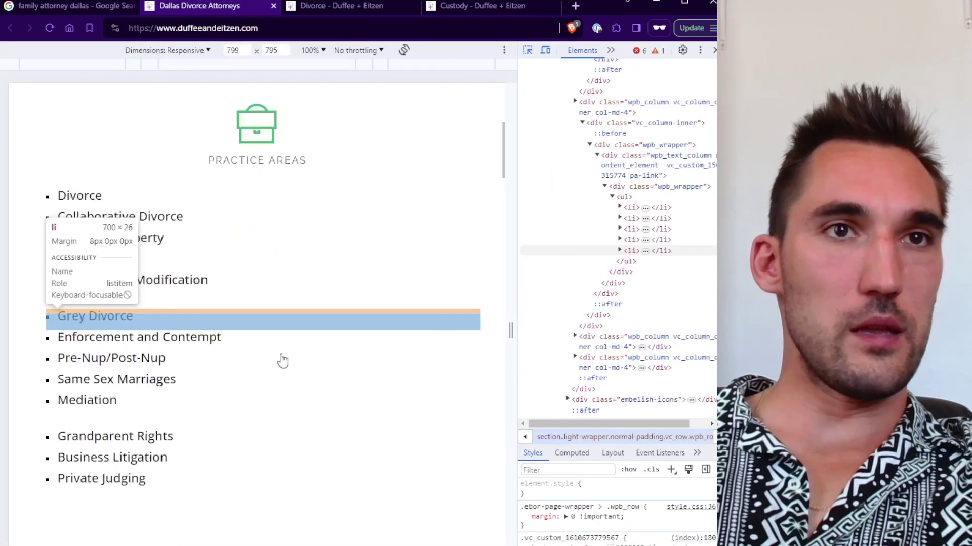
{"action": "left_click", "coordinate": [279, 364]}
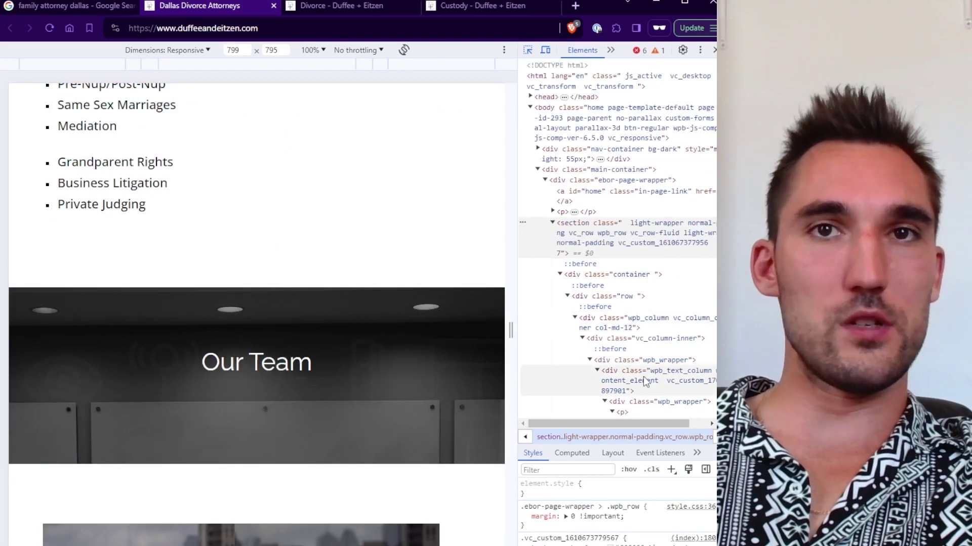
{"action": "key", "text": "ctrl+f"}
{"action": "type", "text": "<h1"}
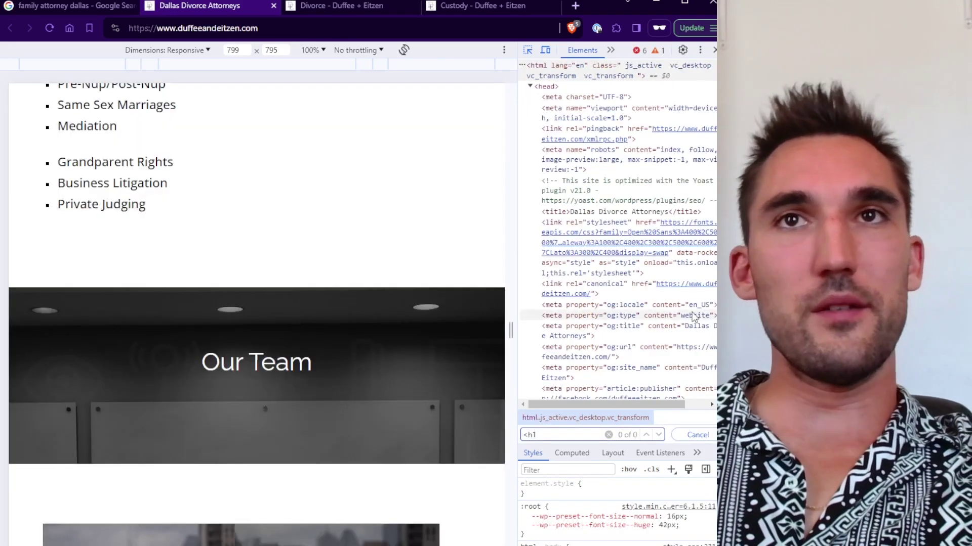
Close the developer tools on the Duffee + Eitzen homepage and look through its sections, including Our Team.
{"action": "key", "text": "F12"}
{"action": "scroll", "coordinate": [498, 234], "scroll_direction": "down", "scroll_amount": 15}
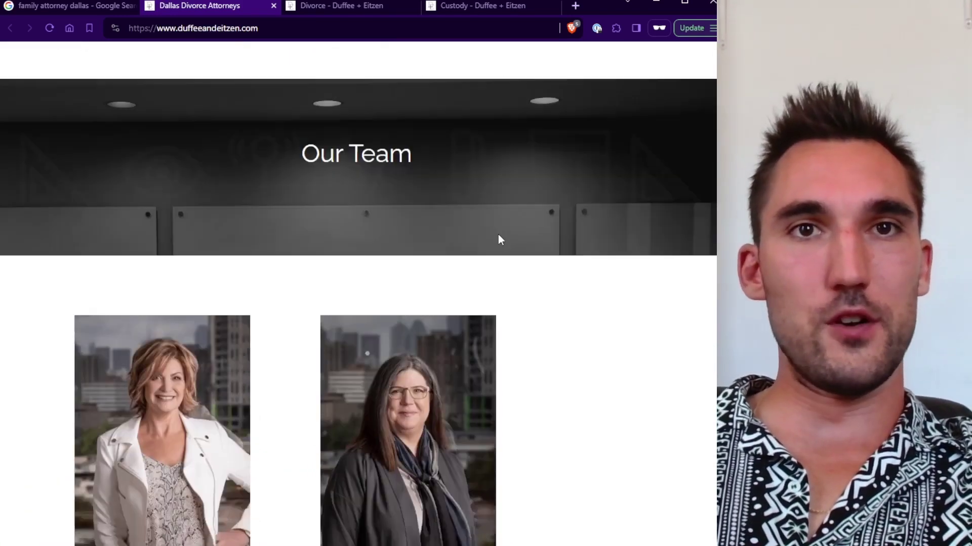
{"action": "scroll", "coordinate": [600, 315], "scroll_direction": "down", "scroll_amount": 15}
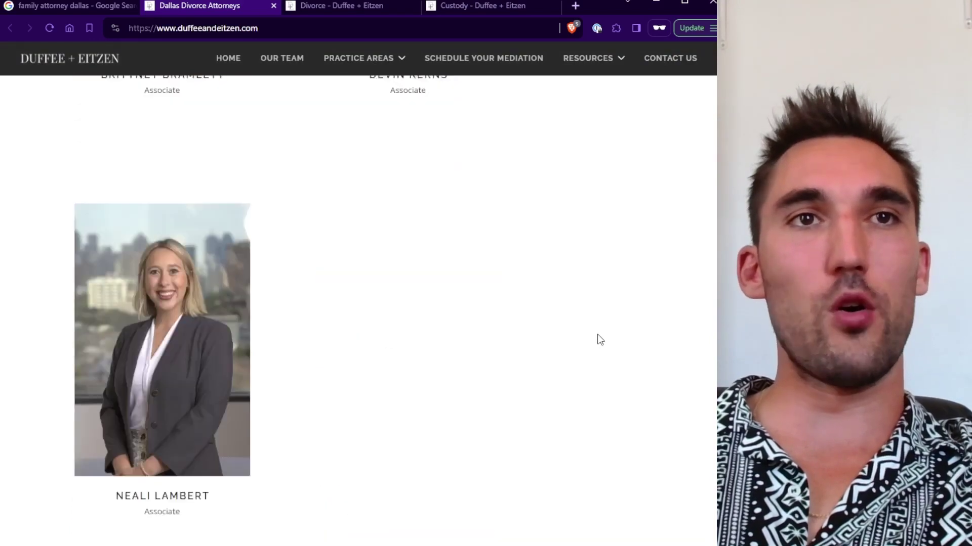
{"action": "scroll", "coordinate": [596, 353], "scroll_direction": "up", "scroll_amount": 16}
{"action": "scroll", "coordinate": [573, 357], "scroll_direction": "up", "scroll_amount": 20}
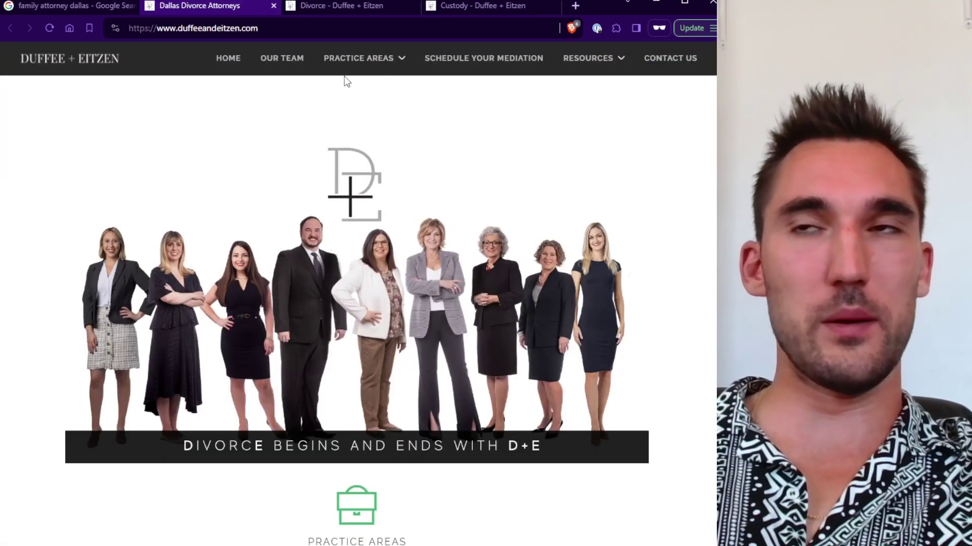
Close the developer tools on the Divorce page and review its heading.
{"action": "left_click", "coordinate": [371, 7]}
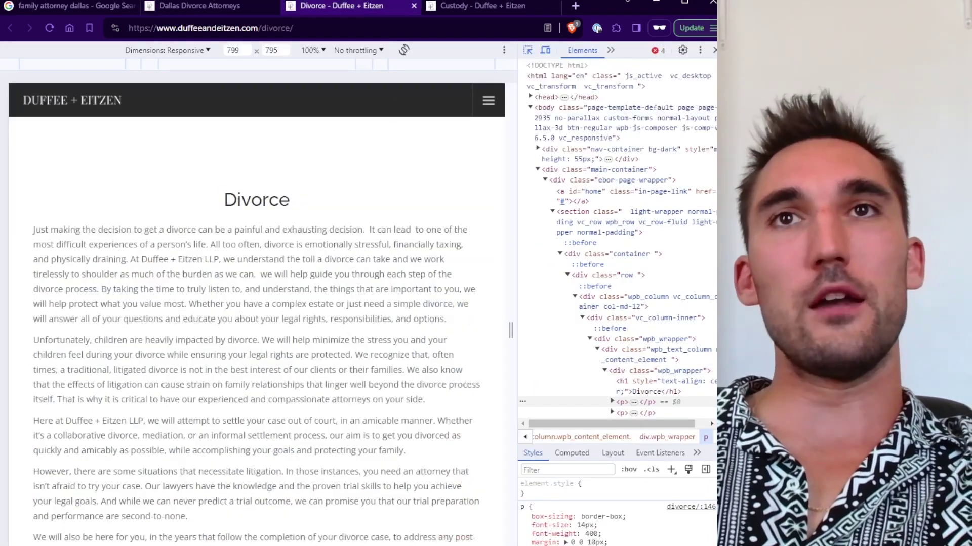
{"action": "left_click", "coordinate": [708, 52]}
{"action": "left_click_drag", "start_coordinate": [436, 175], "coordinate": [305, 170]}
{"action": "left_click", "coordinate": [319, 126]}
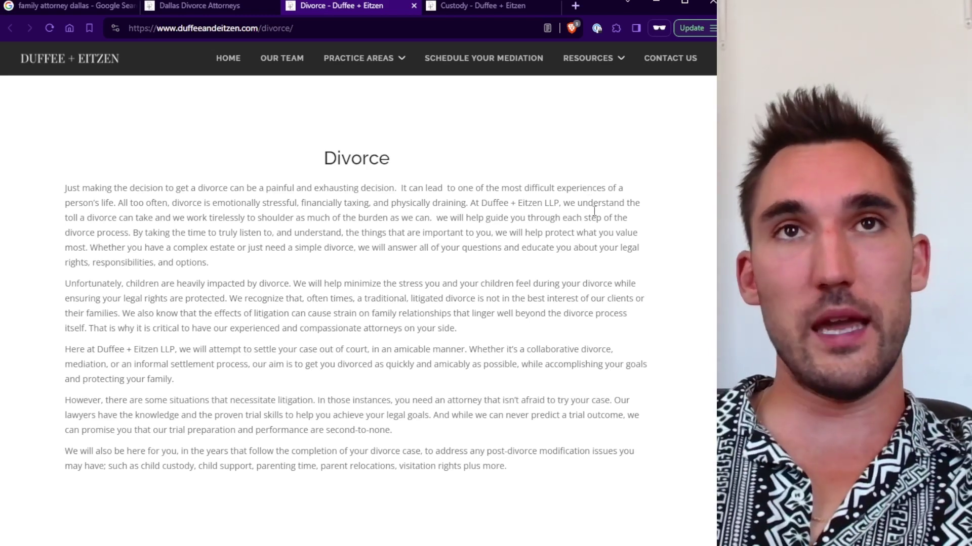
Go to the Custody page and examine its heading for service and location keywords.
{"action": "left_click", "coordinate": [476, 6]}
{"action": "left_click_drag", "start_coordinate": [424, 158], "coordinate": [259, 162]}
{"action": "left_click", "coordinate": [259, 163]}
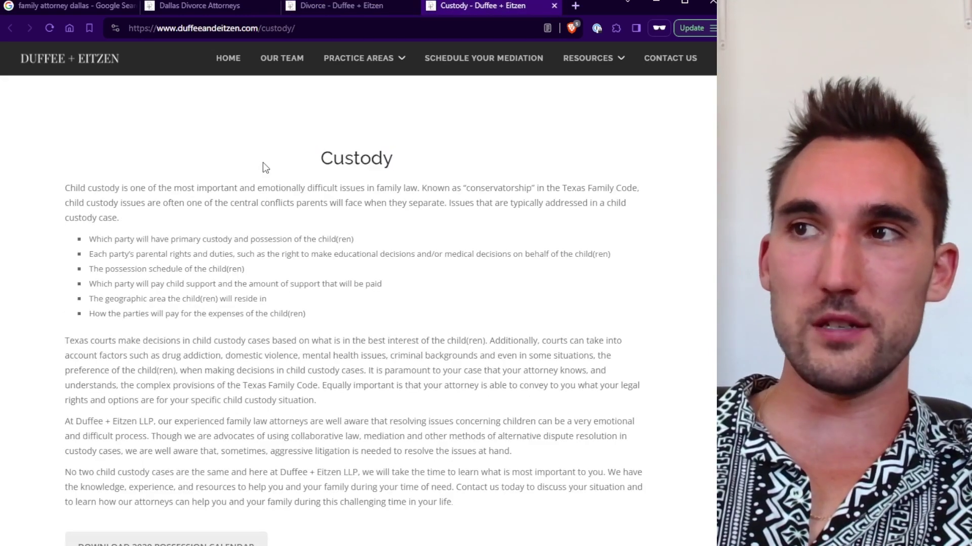
{"action": "left_click_drag", "start_coordinate": [412, 167], "coordinate": [299, 162]}
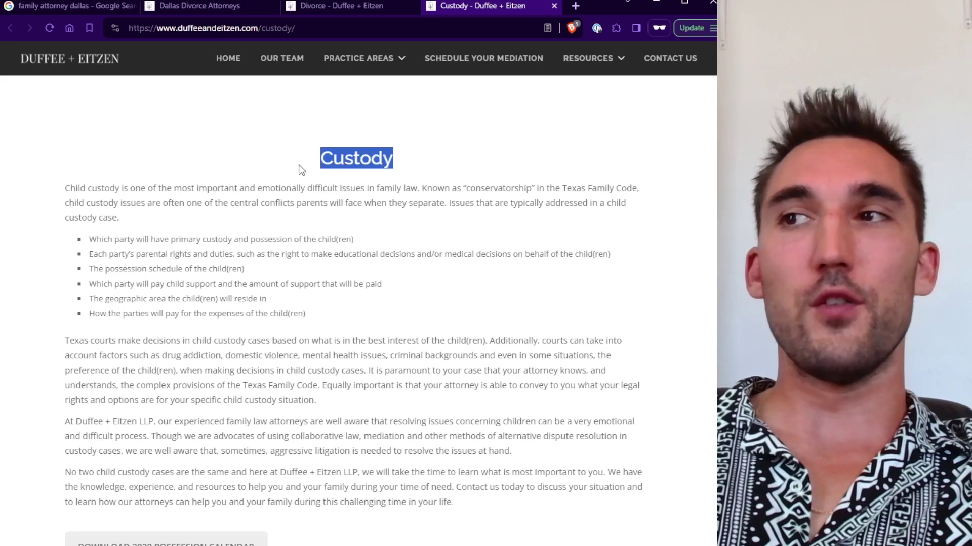
{"action": "left_click", "coordinate": [415, 182]}
{"action": "left_click_drag", "start_coordinate": [416, 183], "coordinate": [309, 171]}
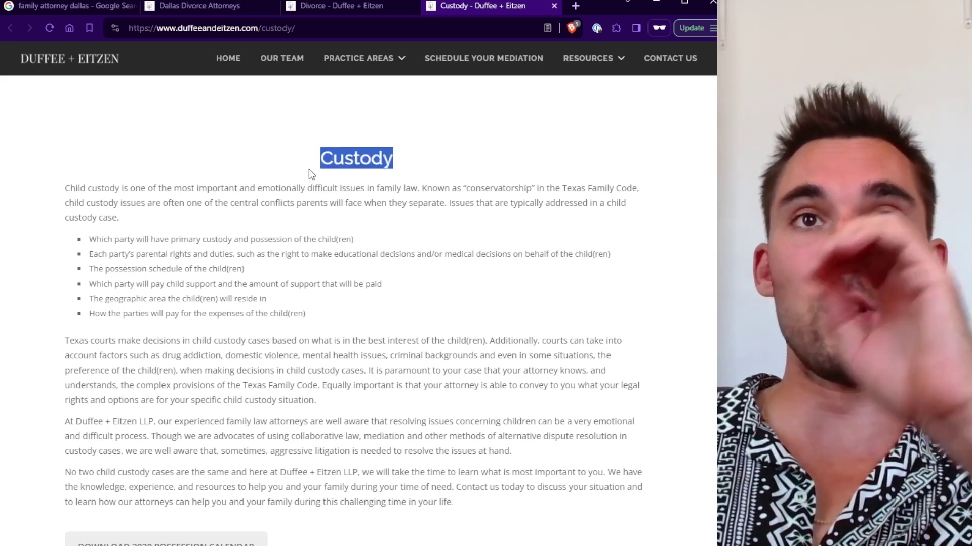
{"action": "left_click", "coordinate": [309, 169]}
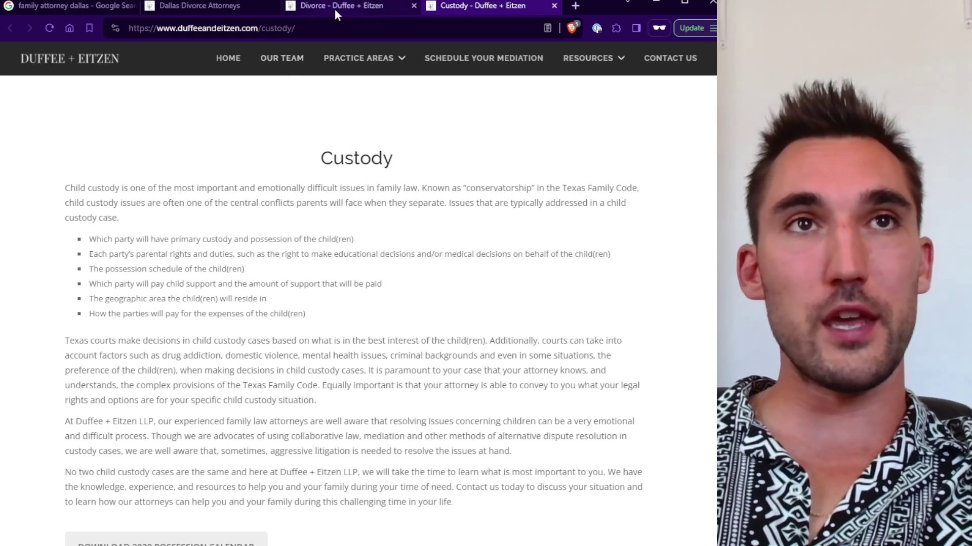
Compare the Custody page's URL with that of the Divorce page.
{"action": "left_click", "coordinate": [318, 28]}
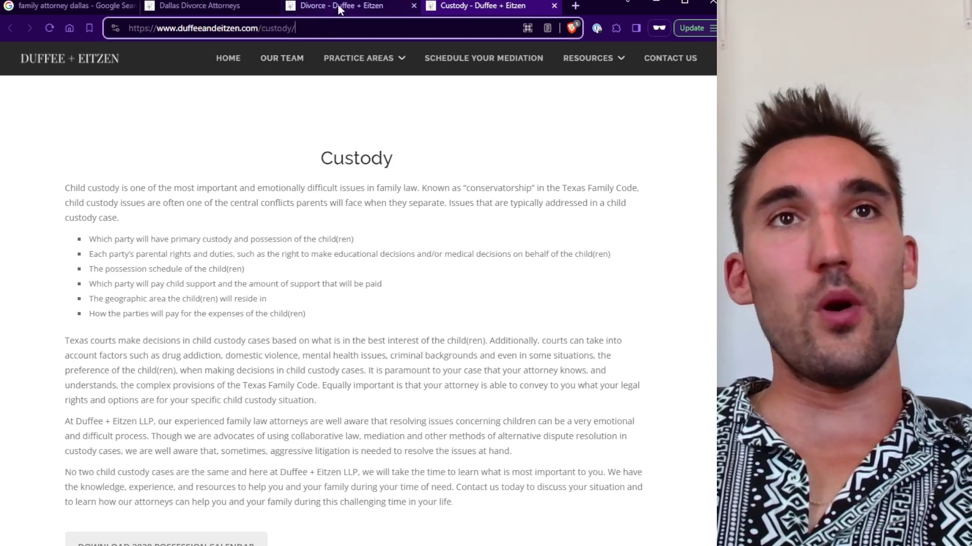
{"action": "left_click", "coordinate": [338, 5]}
{"action": "left_click", "coordinate": [501, 6]}
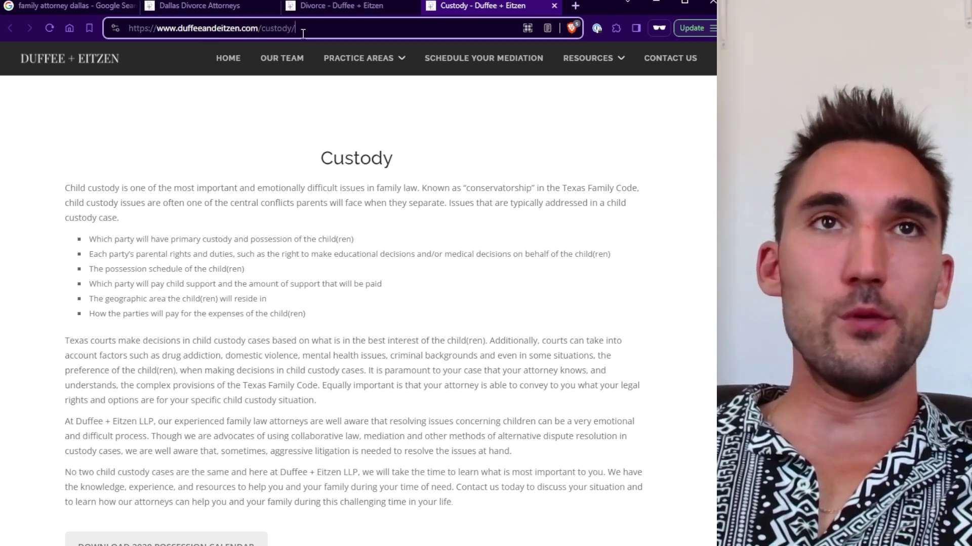
Copy the Custody page's URL into an untitled Notepad document and highlight its parts for review.
{"action": "left_click_drag", "start_coordinate": [305, 32], "coordinate": [125, 30]}
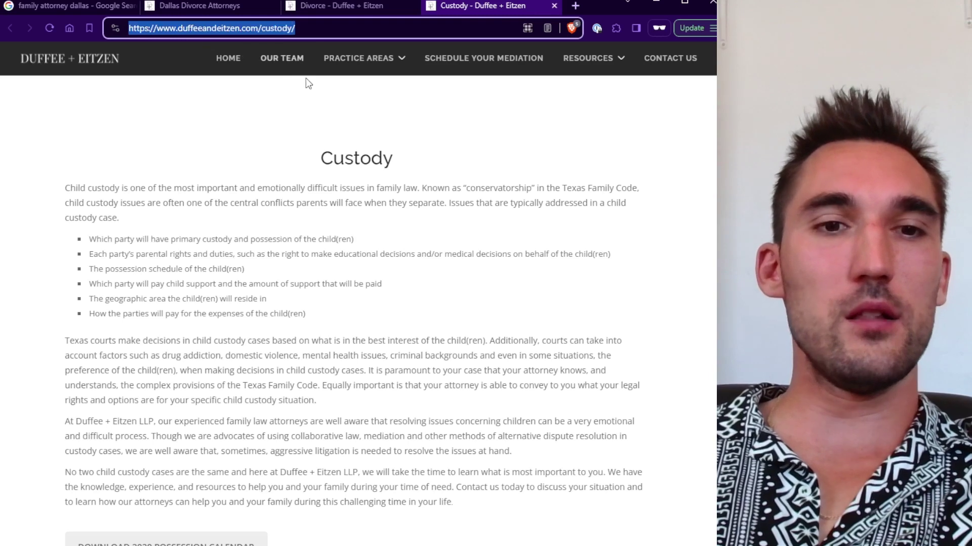
{"action": "left_click_drag", "start_coordinate": [332, 37], "coordinate": [43, 50]}
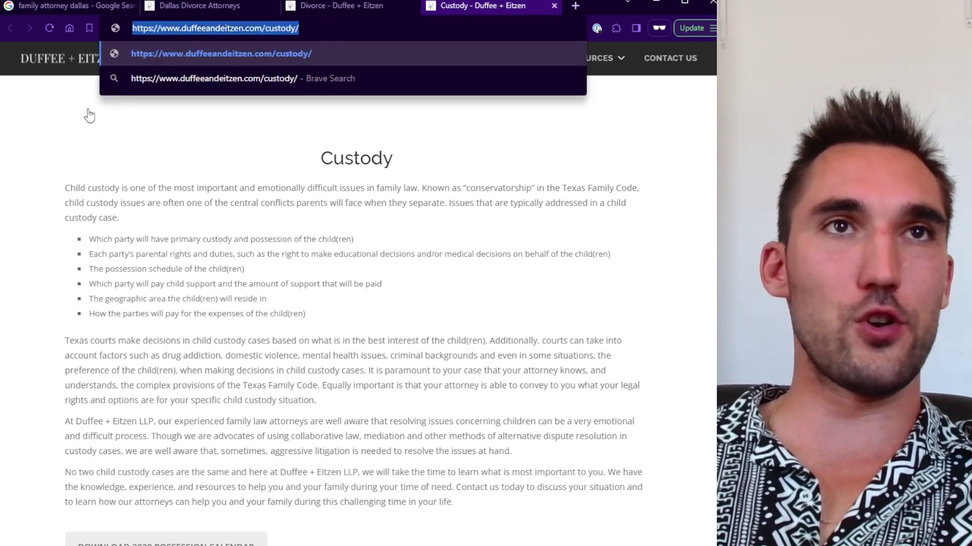
{"action": "key", "text": "alt+Tab"}
{"action": "left_click_drag", "start_coordinate": [894, 1], "coordinate": [345, 55]}
{"action": "left_click_drag", "start_coordinate": [378, 96], "coordinate": [164, 94]}
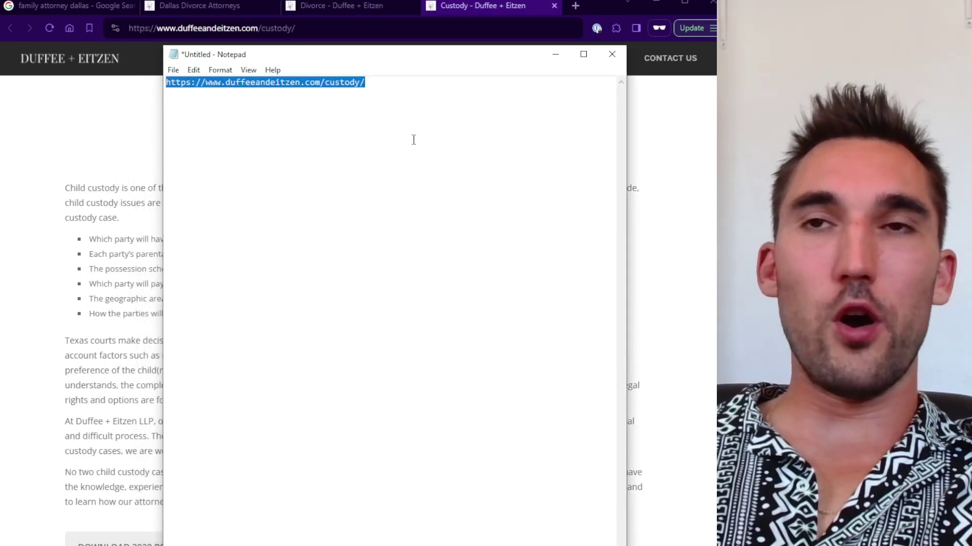
{"action": "left_click", "coordinate": [414, 140]}
{"action": "left_click_drag", "start_coordinate": [221, 84], "coordinate": [394, 93]}
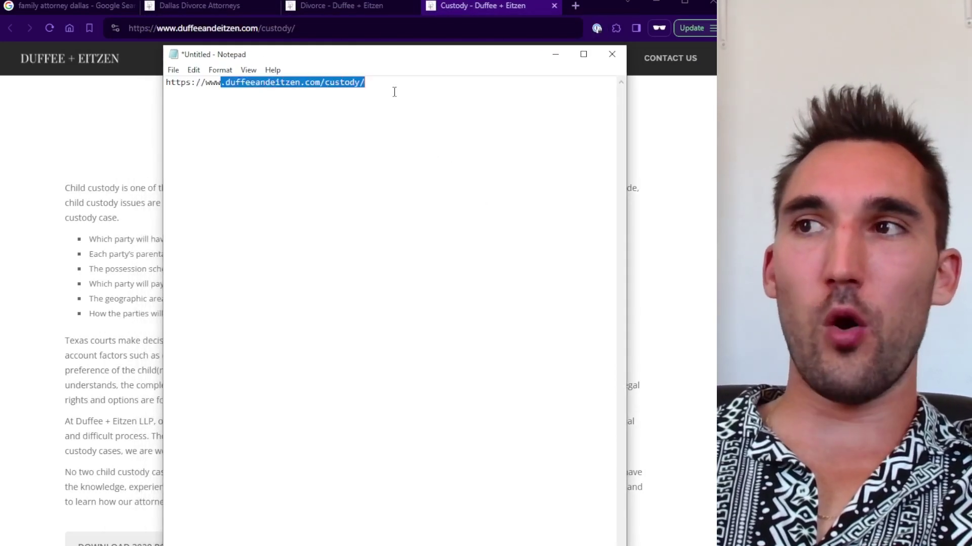
{"action": "left_click", "coordinate": [394, 92]}
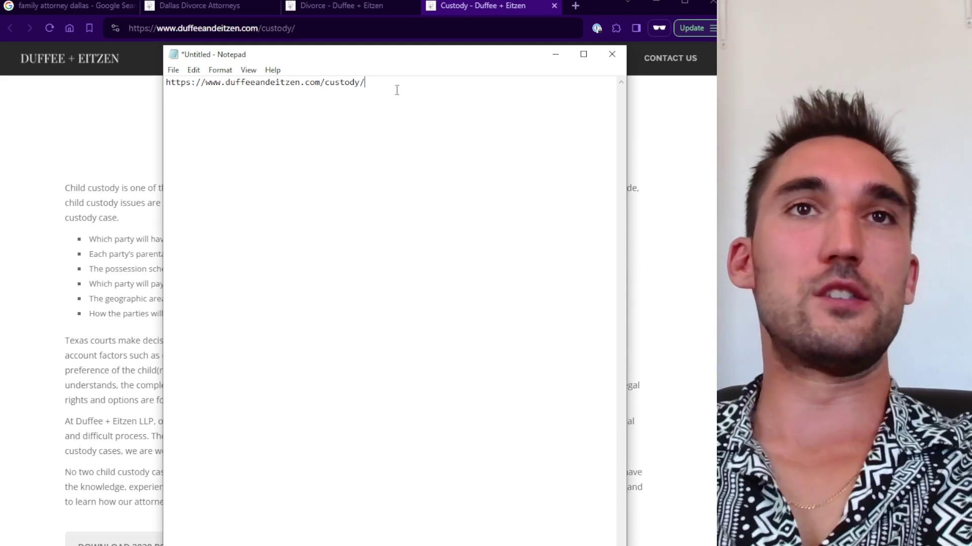
{"action": "left_click_drag", "start_coordinate": [377, 84], "coordinate": [167, 86]}
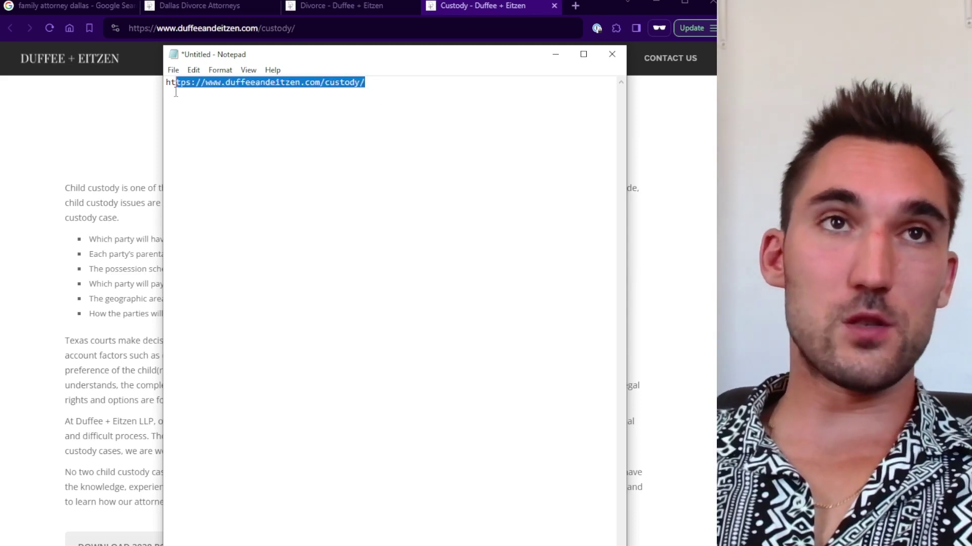
{"action": "left_click", "coordinate": [394, 99]}
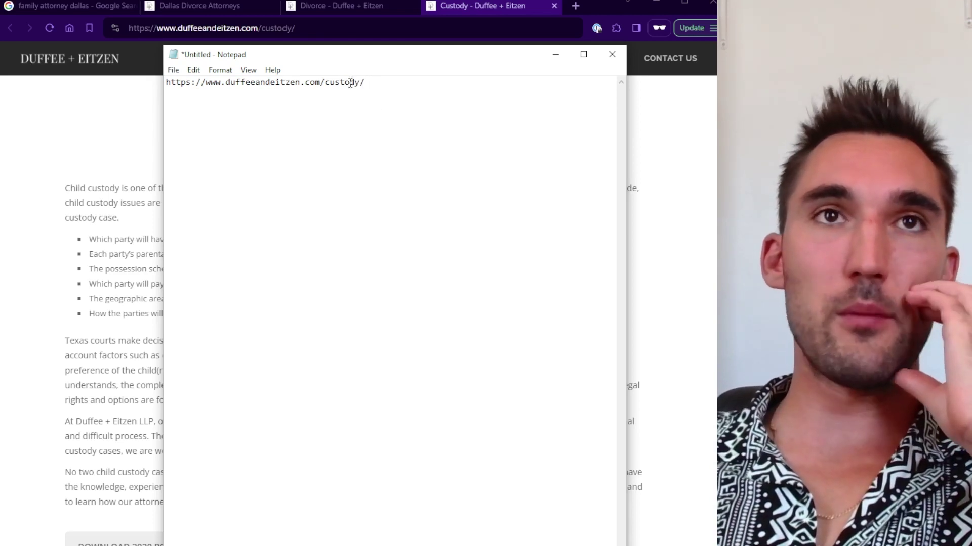
Rewrite the custody slug in the URL as child-custody-lawyer-dallas.
{"action": "mouse_move", "coordinate": [227, 81]}
{"action": "left_mouse_down"}
{"action": "mouse_move", "coordinate": [302, 89]}
{"action": "mouse_move", "coordinate": [228, 91]}
{"action": "left_mouse_up"}
{"action": "left_click", "coordinate": [329, 81]}
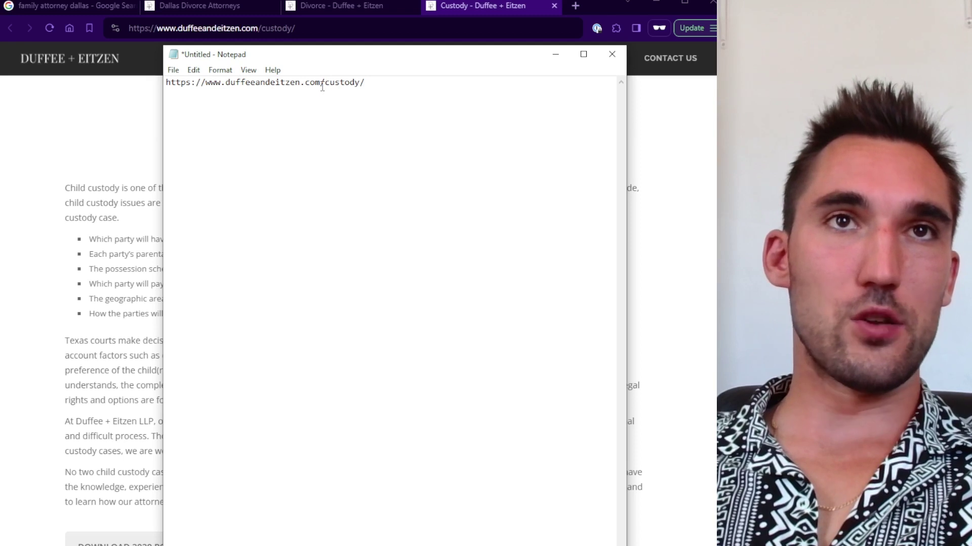
{"action": "type", "text": "child-custody"}
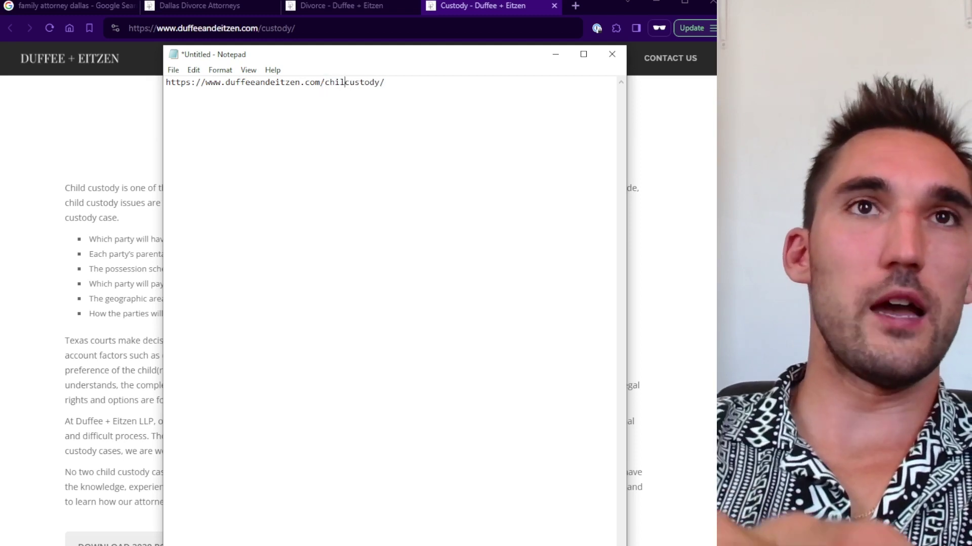
{"action": "type", "text": "-lawyer-dallas"}
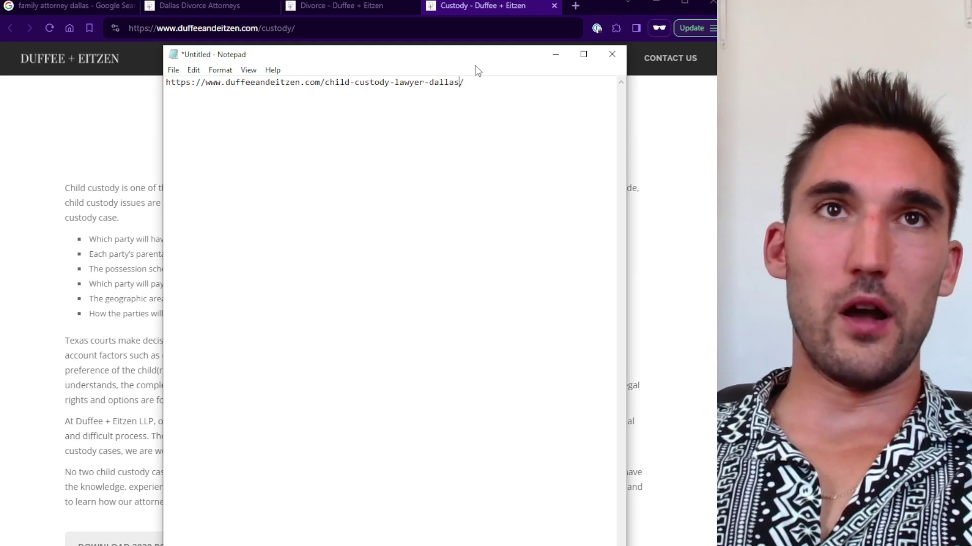
{"action": "left_click_drag", "start_coordinate": [464, 84], "coordinate": [495, 81]}
{"action": "left_click", "coordinate": [494, 82]}
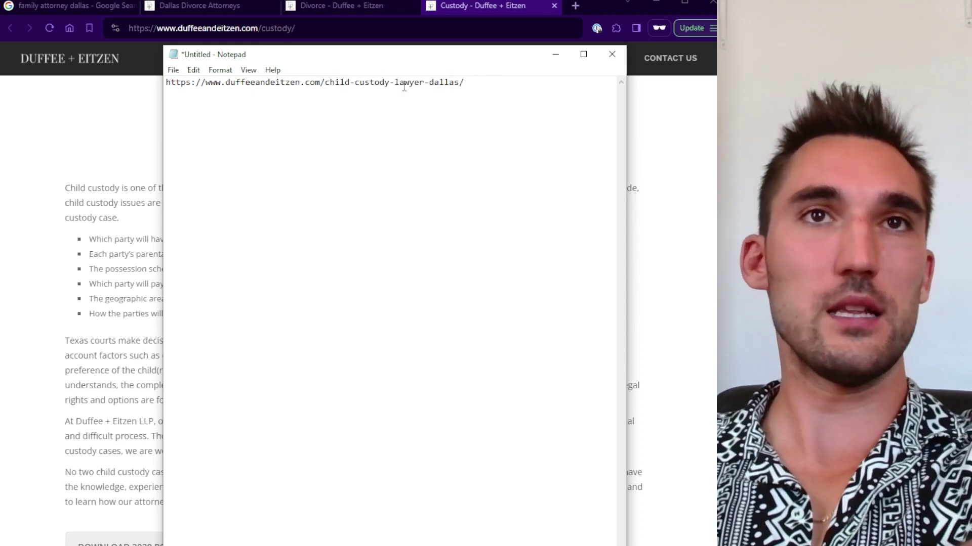
Highlight the keywords in the rewritten custody URL and restore its slug to custody.
{"action": "left_click_drag", "start_coordinate": [353, 83], "coordinate": [332, 81]}
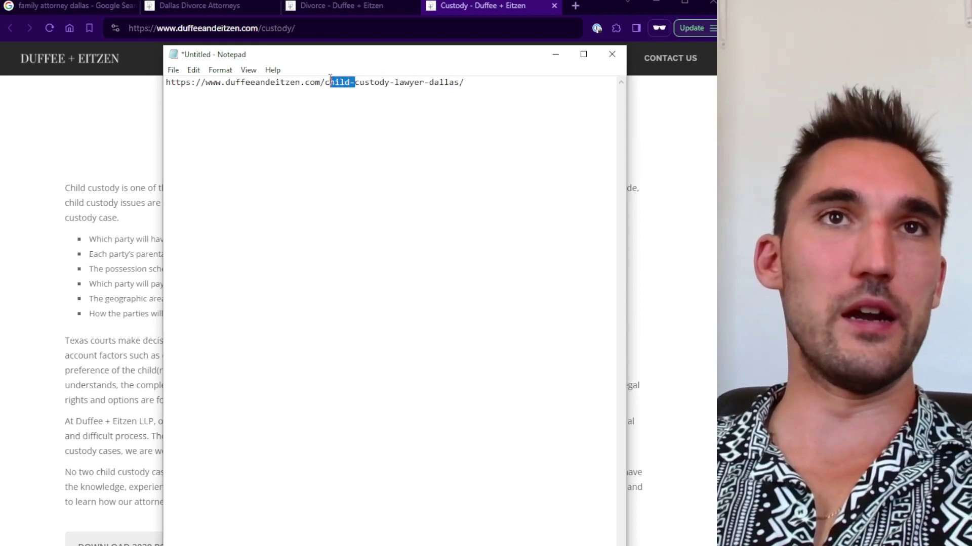
{"action": "left_click", "coordinate": [472, 83]}
{"action": "left_click_drag", "start_coordinate": [472, 83], "coordinate": [167, 83]}
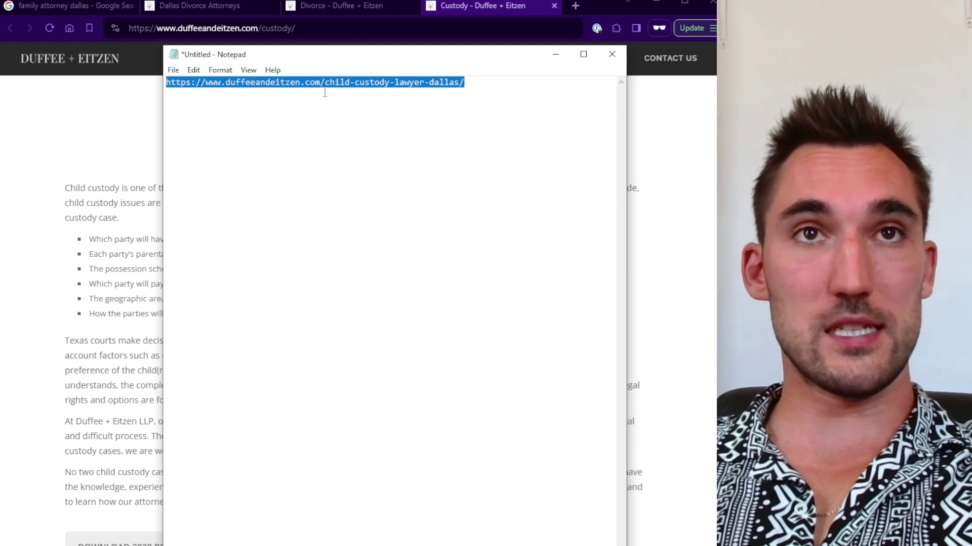
{"action": "left_click", "coordinate": [447, 140]}
{"action": "left_click_drag", "start_coordinate": [463, 82], "coordinate": [431, 82]}
{"action": "left_click", "coordinate": [327, 88]}
{"action": "key", "text": "BackSpace"}
{"action": "key", "text": "BackSpace"}
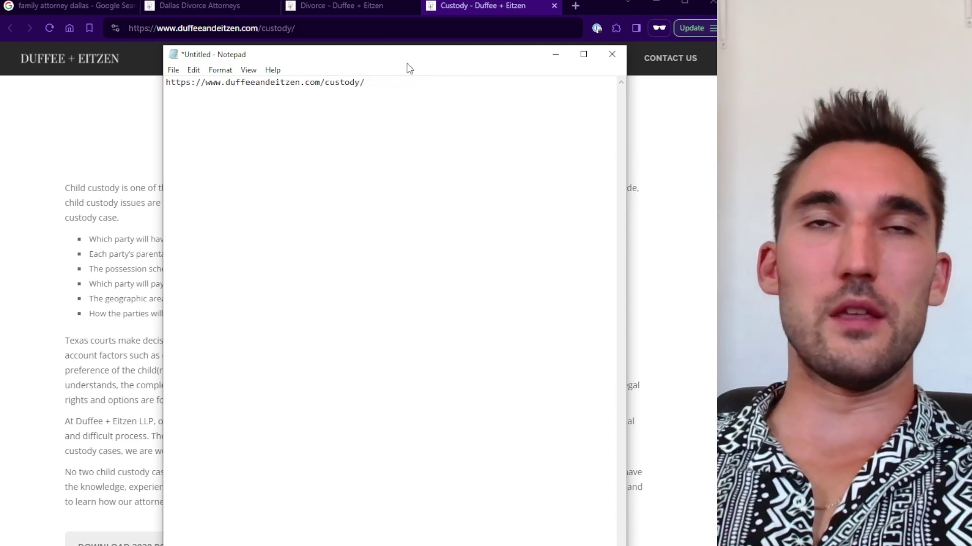
Copy the Divorce page's URL and replace the custody URL in Notepad with it.
{"action": "left_click", "coordinate": [369, 5]}
{"action": "left_click", "coordinate": [311, 25]}
{"action": "right_click", "coordinate": [311, 24]}
{"action": "key", "text": "ctrl+c"}
{"action": "left_click", "coordinate": [359, 86]}
{"action": "key", "text": "alt+Tab"}
{"action": "key", "text": "ctrl+a"}
{"action": "key", "text": "ctrl+v"}
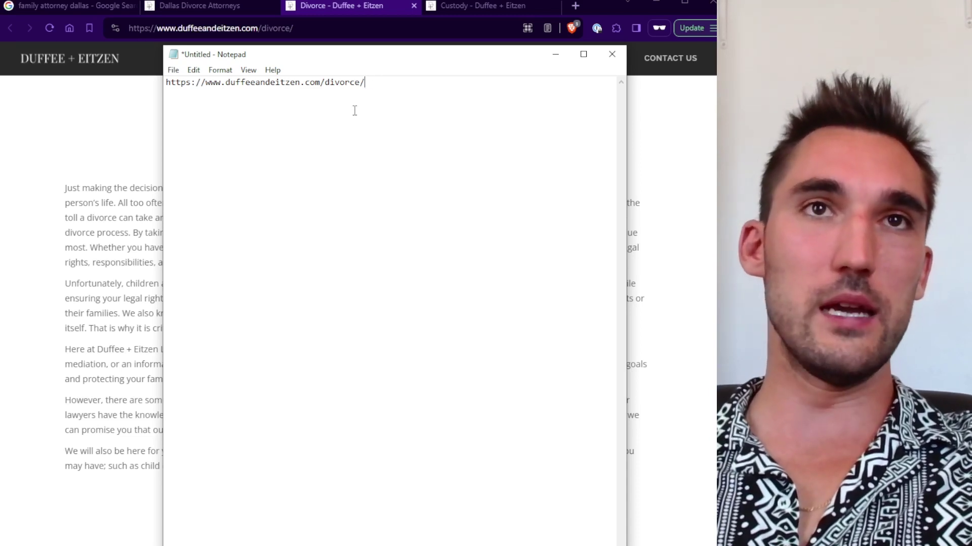
Extend the divorce slug to divorce-lawyer-dallas and highlight it for review.
{"action": "left_click", "coordinate": [361, 82]}
{"action": "type", "text": "-lawyer-dallas"}
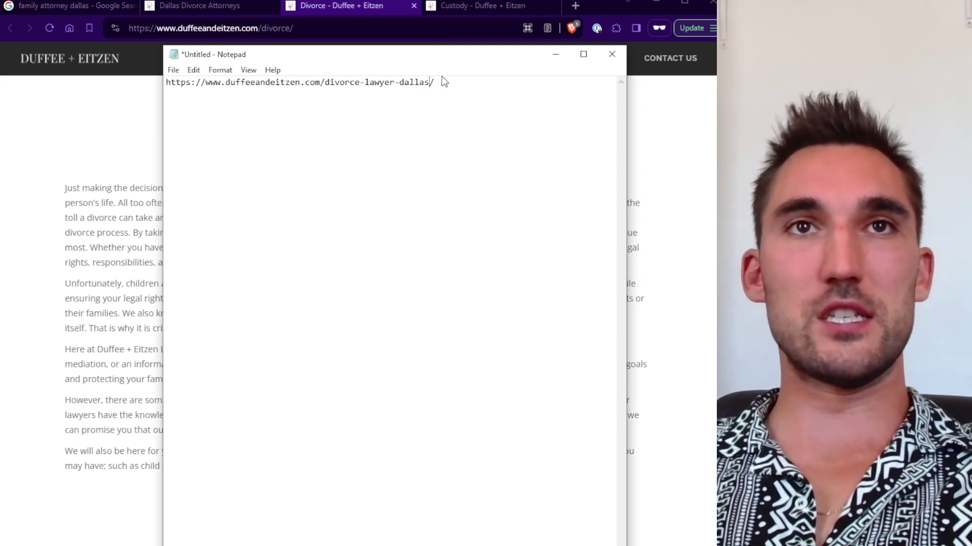
{"action": "left_click_drag", "start_coordinate": [443, 82], "coordinate": [326, 84]}
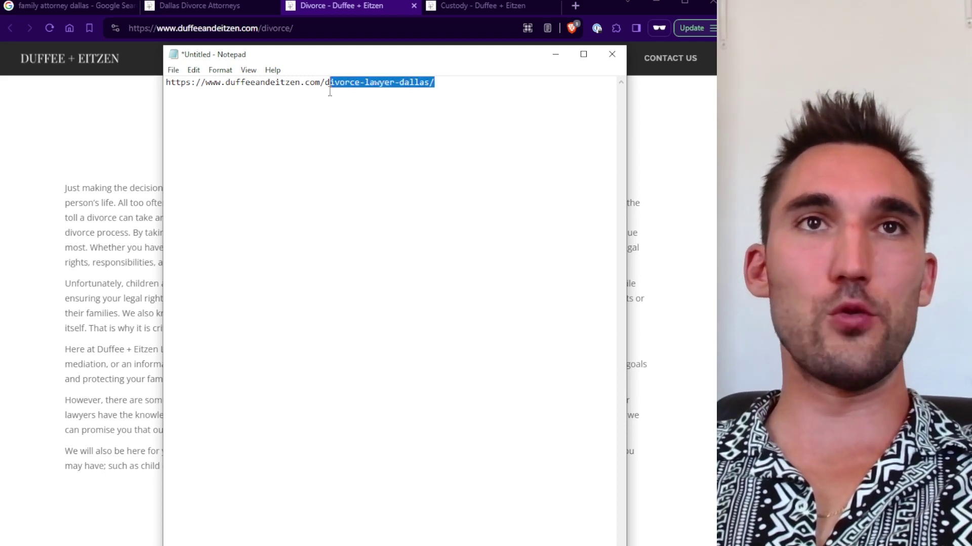
{"action": "left_click", "coordinate": [363, 157]}
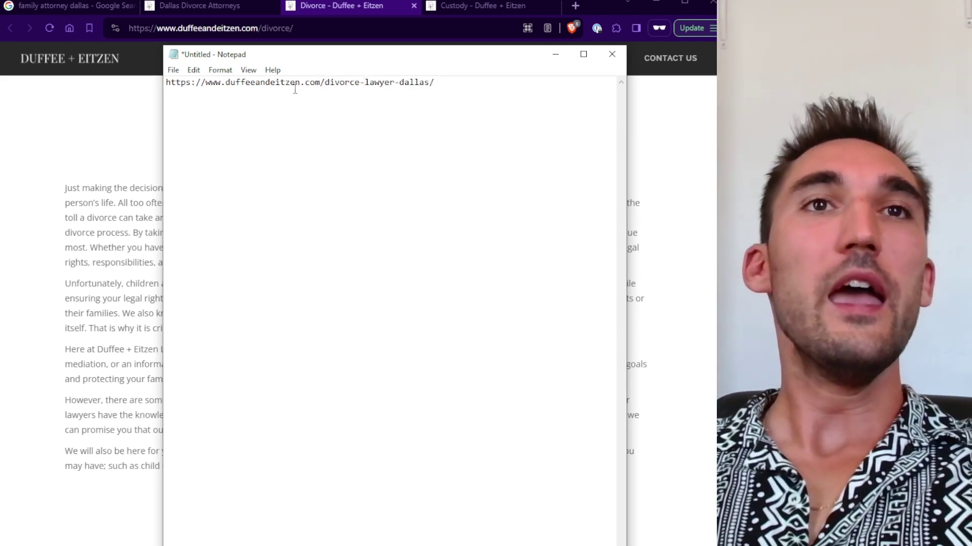
Add lawyers to the domain name so it reads duffeeandeitzenlawyers.com.
{"action": "left_click", "coordinate": [300, 83]}
{"action": "type", "text": "lawyers"}
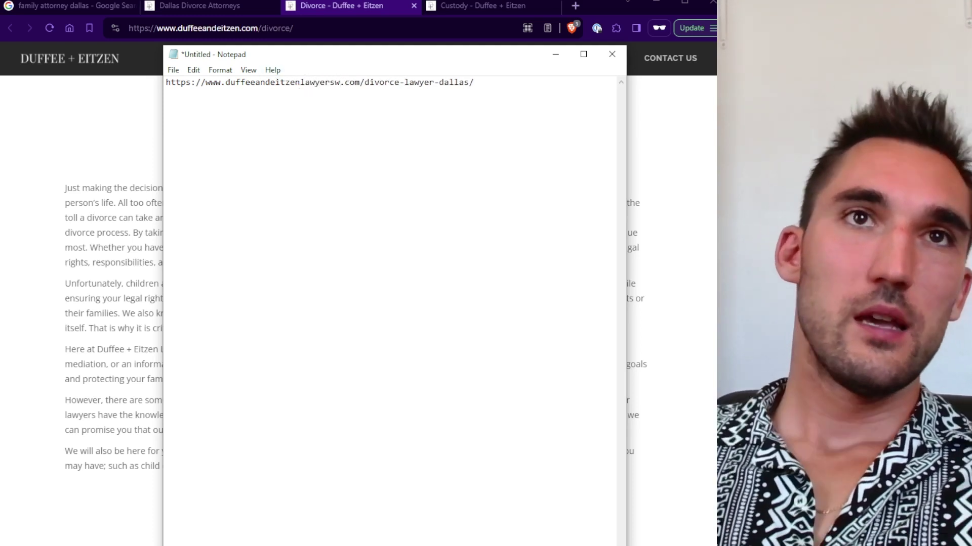
{"action": "left_click_drag", "start_coordinate": [436, 82], "coordinate": [401, 83]}
{"action": "left_click", "coordinate": [416, 96]}
{"action": "left_click", "coordinate": [330, 82]}
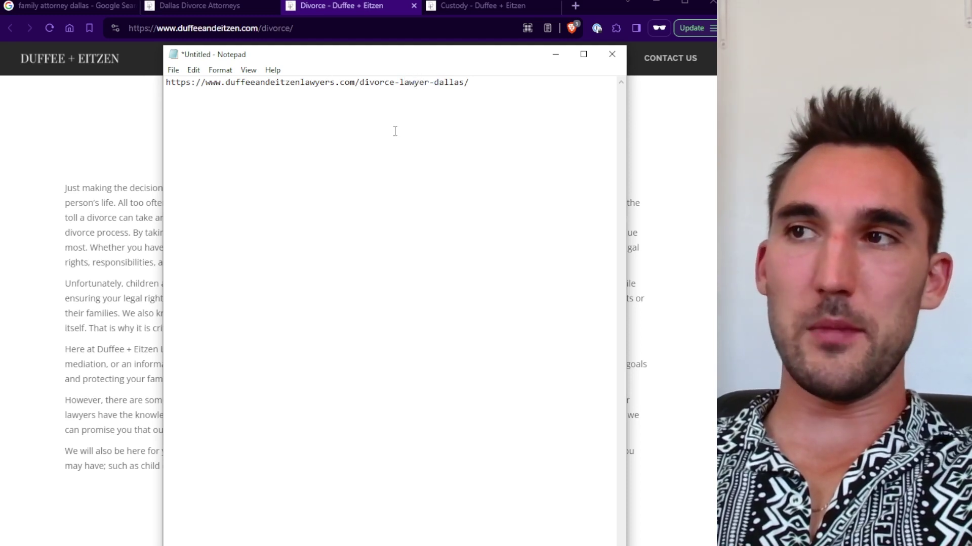
Replace the keyword slug with the path divorce/dallas and review the URL from the word lawyers onward.
{"action": "left_click_drag", "start_coordinate": [397, 82], "coordinate": [433, 98]}
{"action": "key", "text": "BackSpace"}
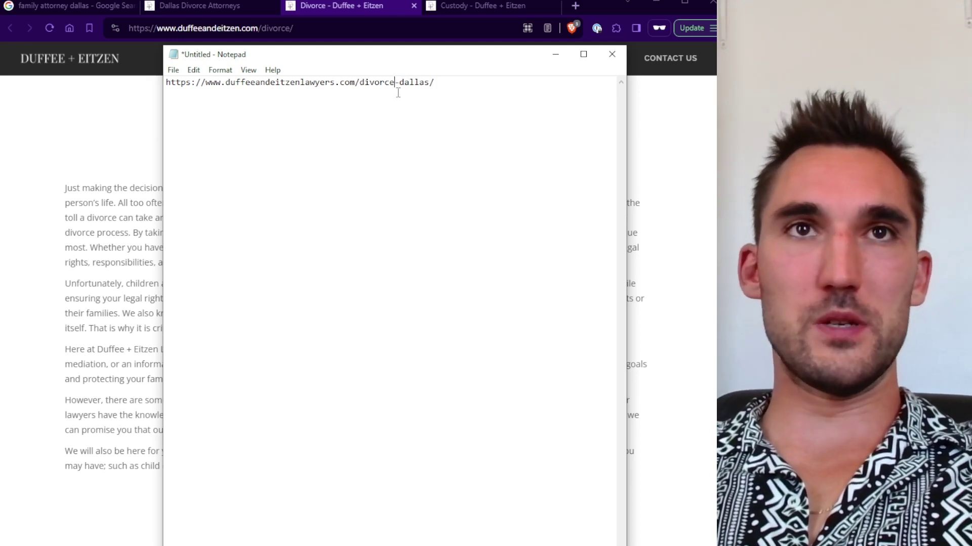
{"action": "left_click_drag", "start_coordinate": [395, 82], "coordinate": [518, 90]}
{"action": "key", "text": "BackSpace"}
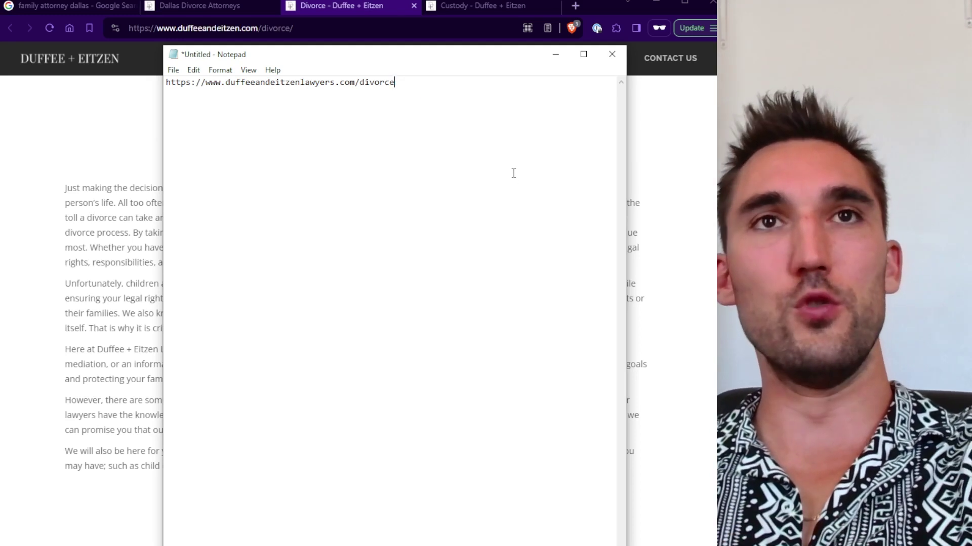
{"action": "type", "text": "/dallas"}
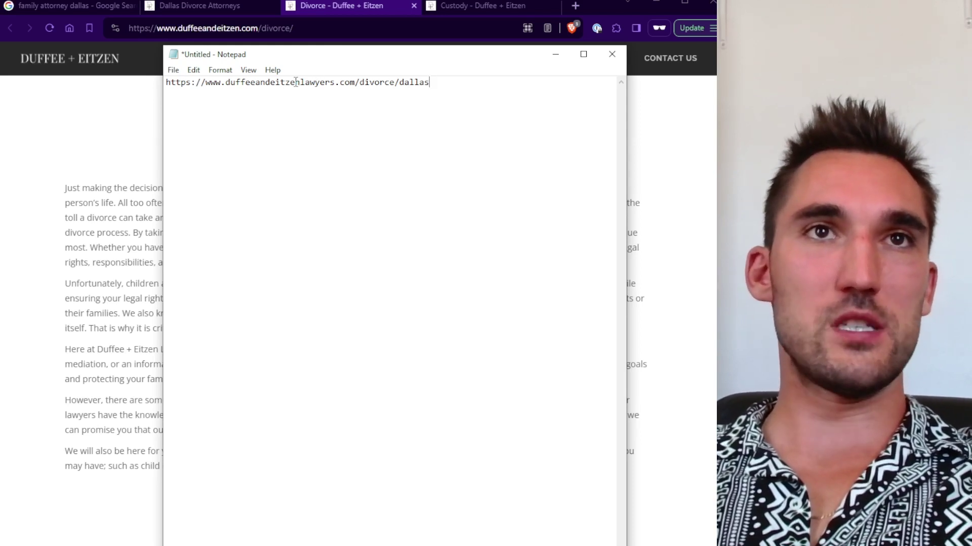
{"action": "left_click_drag", "start_coordinate": [300, 82], "coordinate": [440, 94]}
{"action": "left_click", "coordinate": [439, 93]}
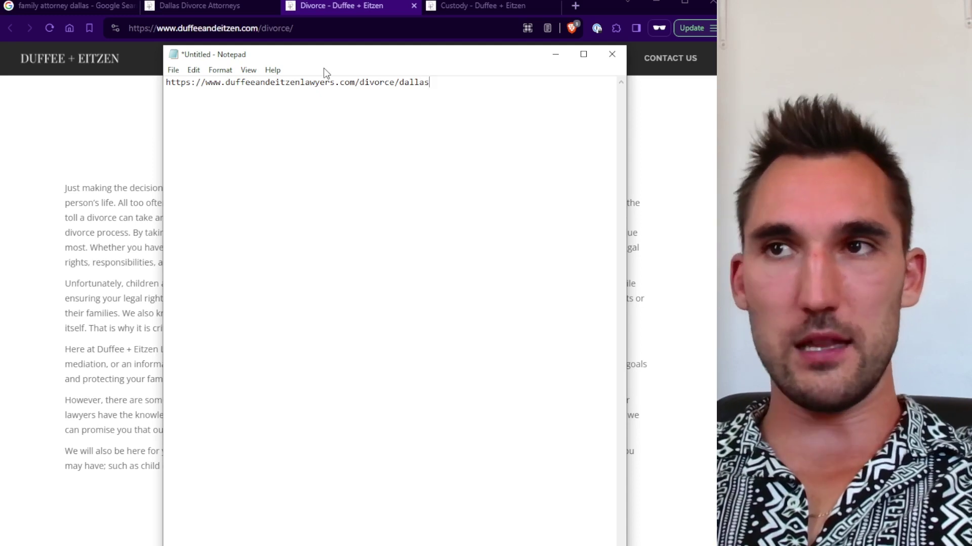
Highlight the word lawyers in the domain and the dallas part of the URL path for review.
{"action": "left_click_drag", "start_coordinate": [335, 82], "coordinate": [305, 82]}
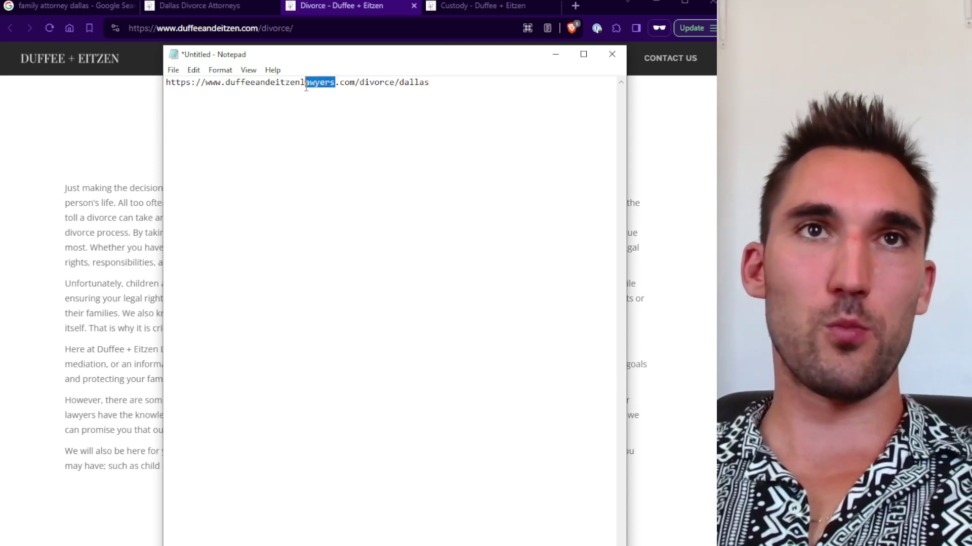
{"action": "left_click", "coordinate": [372, 82]}
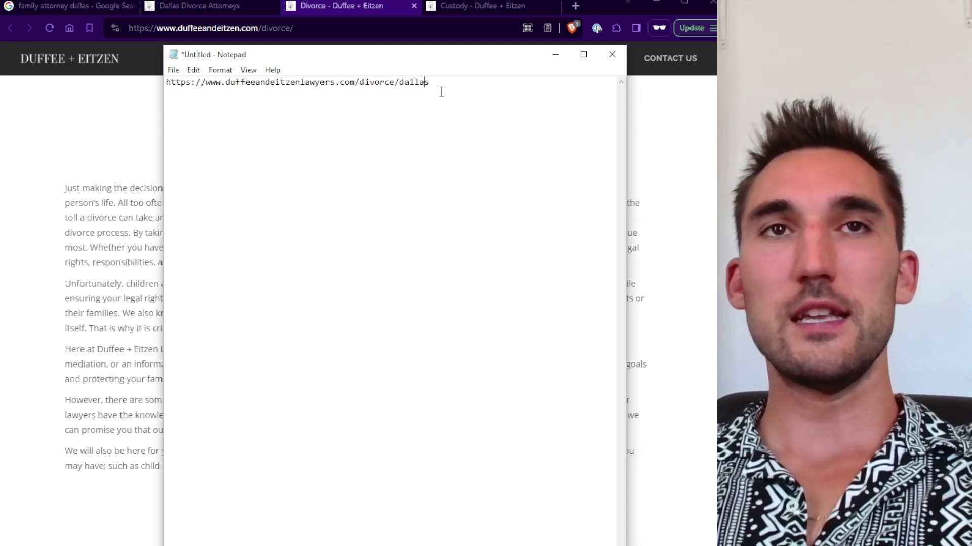
{"action": "left_click_drag", "start_coordinate": [399, 85], "coordinate": [435, 88]}
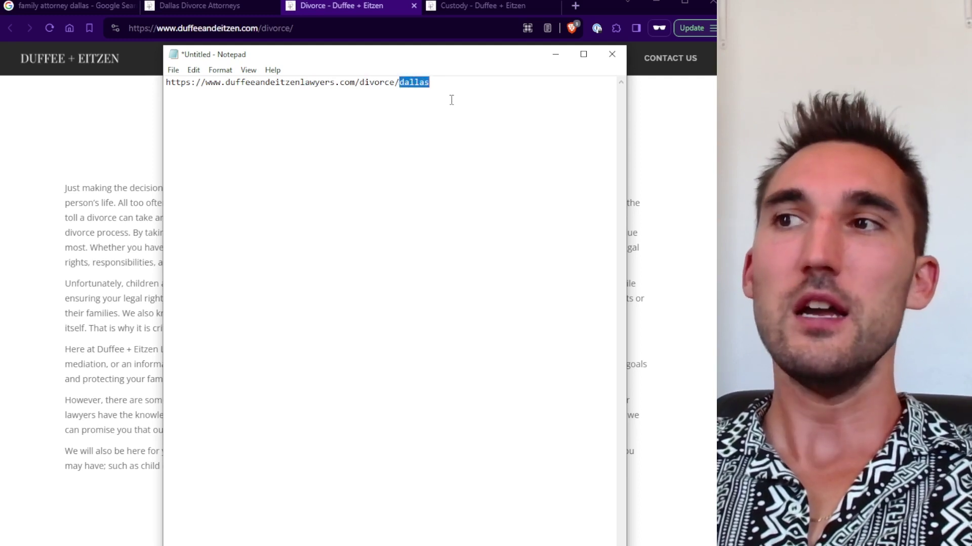
{"action": "left_click", "coordinate": [441, 84]}
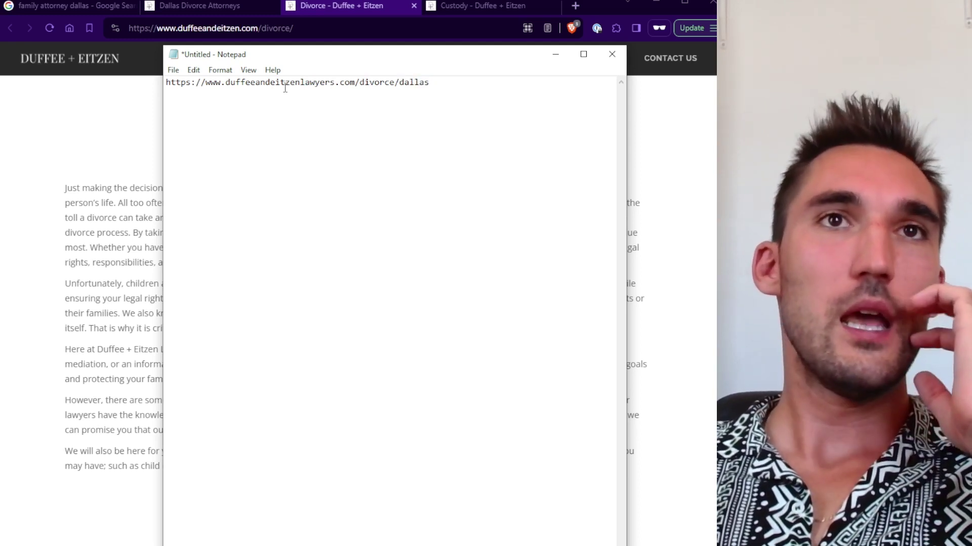
Remove lawyers from the domain, replace the path with divorce-lawyers-dallas, and highlight the full URL for review.
{"action": "left_click_drag", "start_coordinate": [334, 83], "coordinate": [300, 84]}
{"action": "key", "text": "BackSpace"}
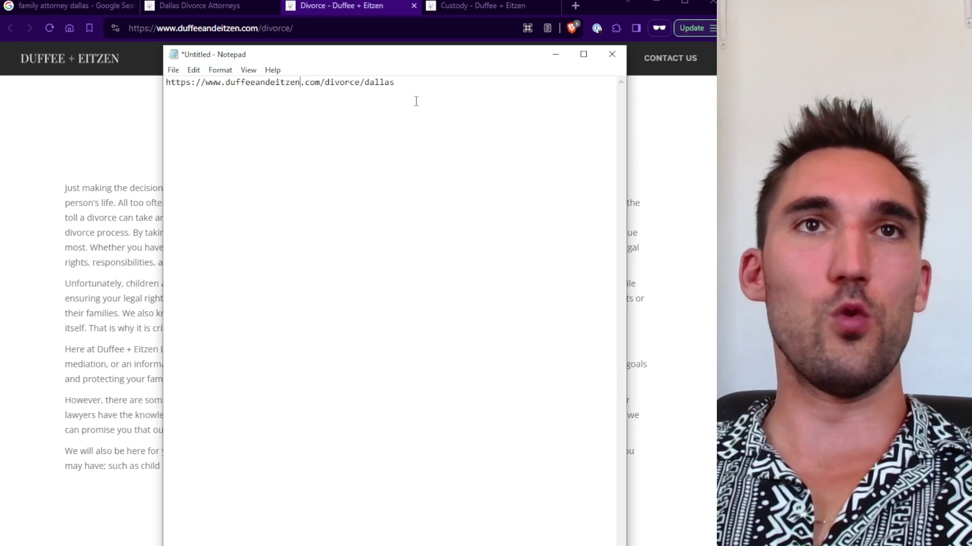
{"action": "left_click_drag", "start_coordinate": [421, 85], "coordinate": [358, 94]}
{"action": "type", "text": "-l"}
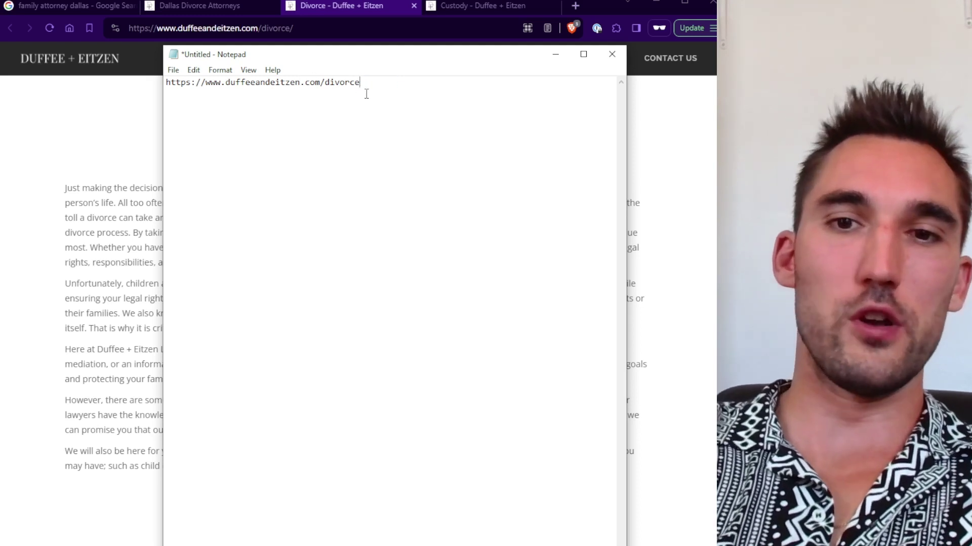
{"action": "type", "text": "awyers-"}
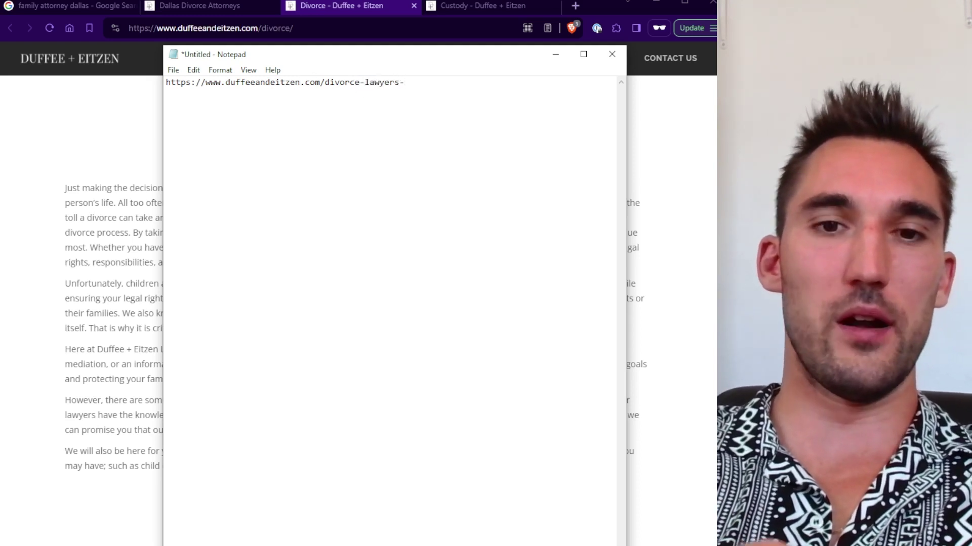
{"action": "type", "text": "dallas"}
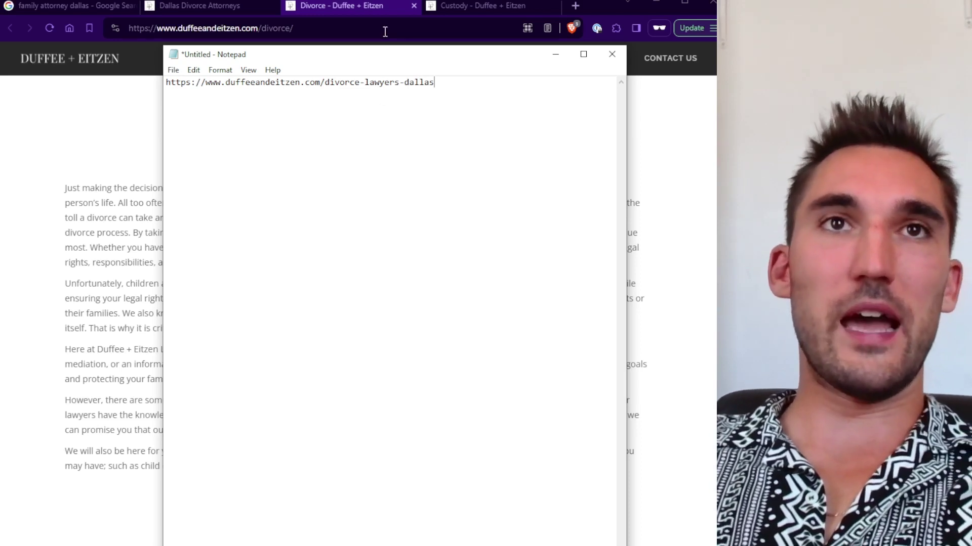
{"action": "left_click_drag", "start_coordinate": [436, 84], "coordinate": [179, 100]}
{"action": "left_click", "coordinate": [390, 150]}
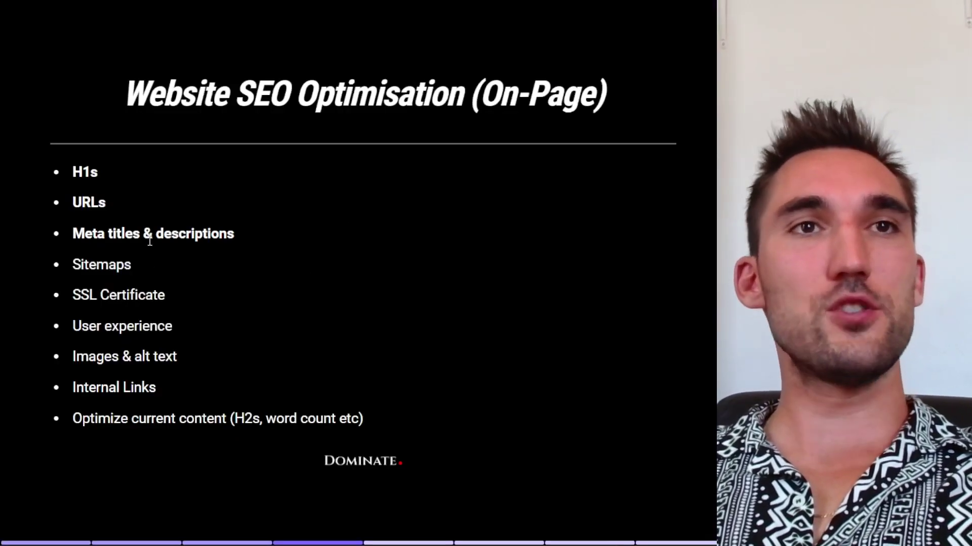
Replace the divorce path in the law firm's web address with sitemap and load the XML sitemap.
{"action": "left_click_drag", "start_coordinate": [142, 276], "coordinate": [72, 266]}
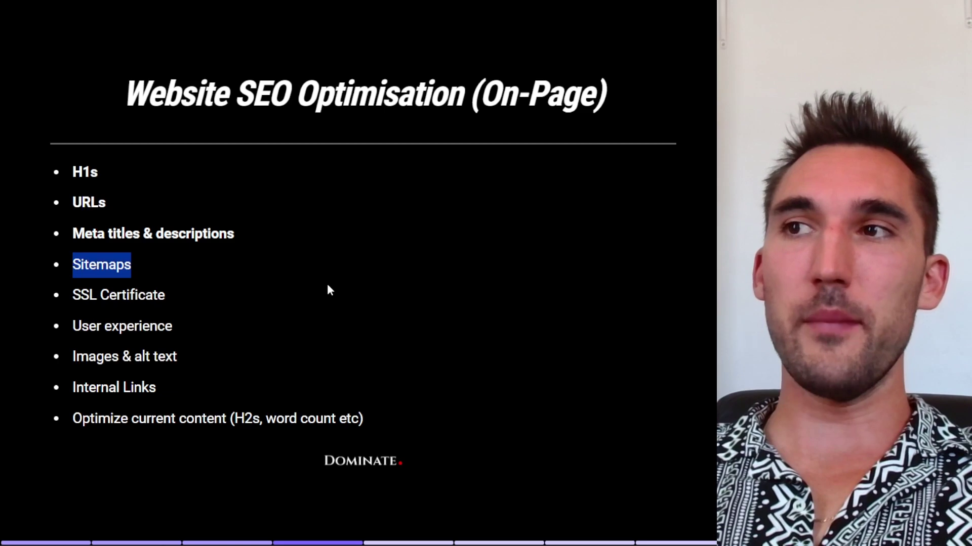
{"action": "left_click", "coordinate": [326, 287]}
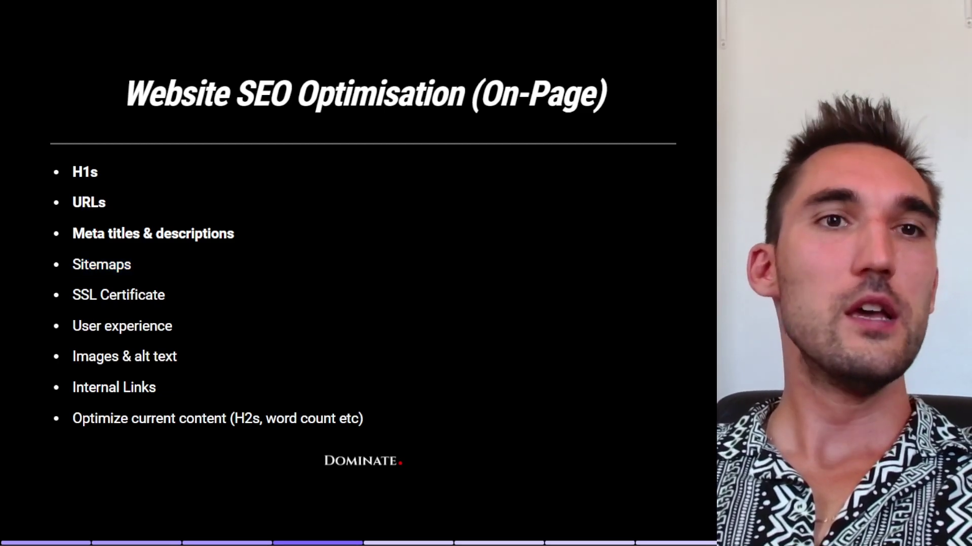
{"action": "left_click", "coordinate": [278, 536]}
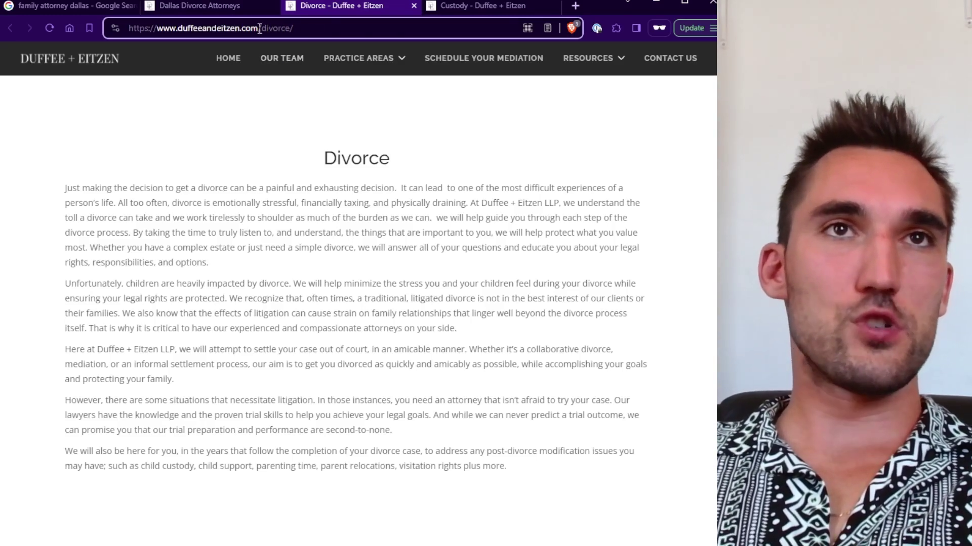
{"action": "left_click_drag", "start_coordinate": [260, 29], "coordinate": [294, 28]}
{"action": "type", "text": "sitemap"}
{"action": "key", "text": "Return"}
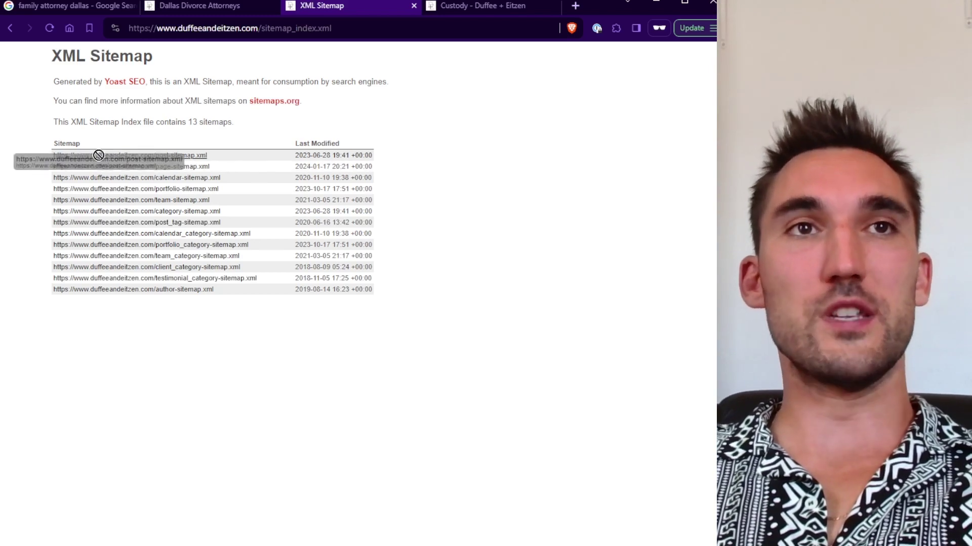
Examine the XML sitemap index, including its list of sitemaps and the introductory text.
{"action": "left_click_drag", "start_coordinate": [43, 147], "coordinate": [387, 293]}
{"action": "left_click", "coordinate": [387, 292]}
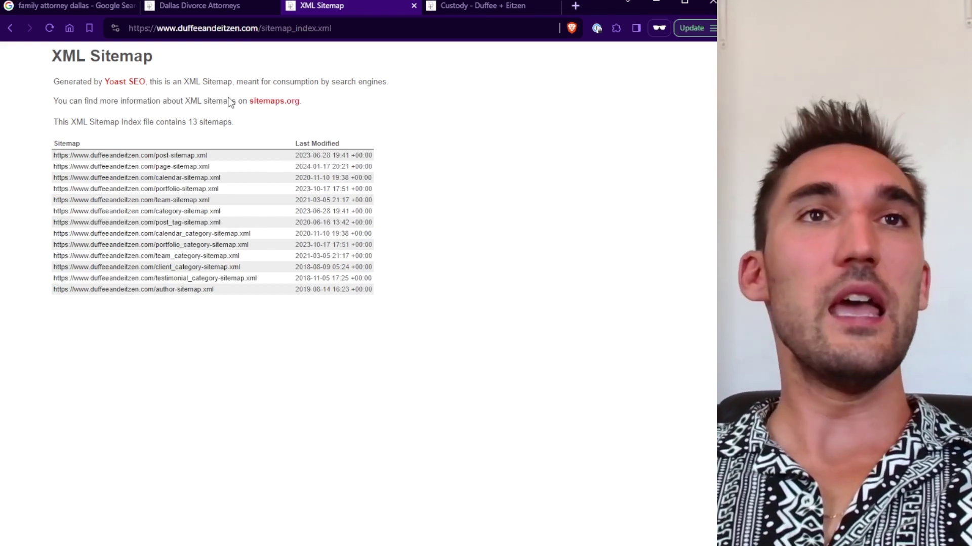
{"action": "left_click_drag", "start_coordinate": [238, 126], "coordinate": [54, 80]}
{"action": "left_click", "coordinate": [54, 80]}
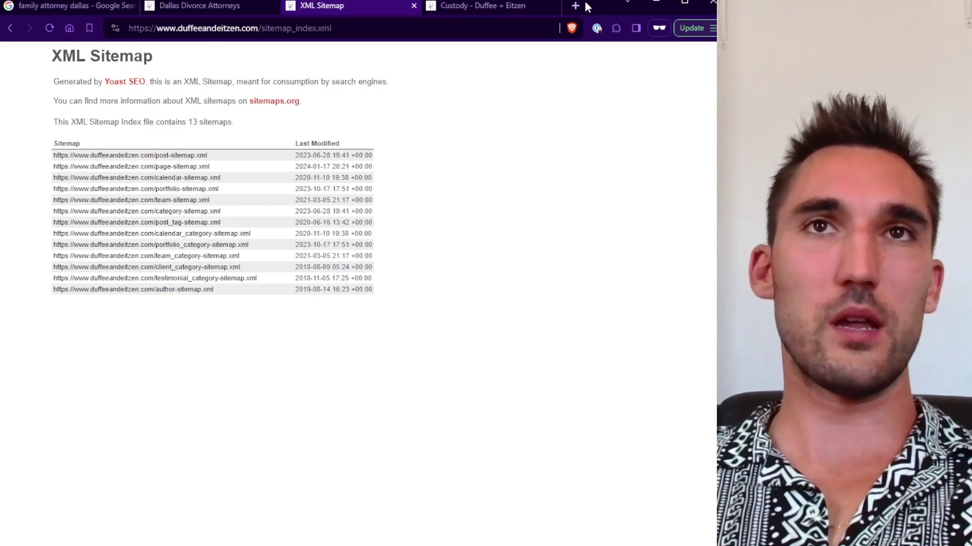
Search Google for "free sitemap generator" in a new tab and open the XML Sitemaps Generator result.
{"action": "left_click", "coordinate": [577, 5]}
{"action": "type", "text": "google.com"}
{"action": "key", "text": "Return"}
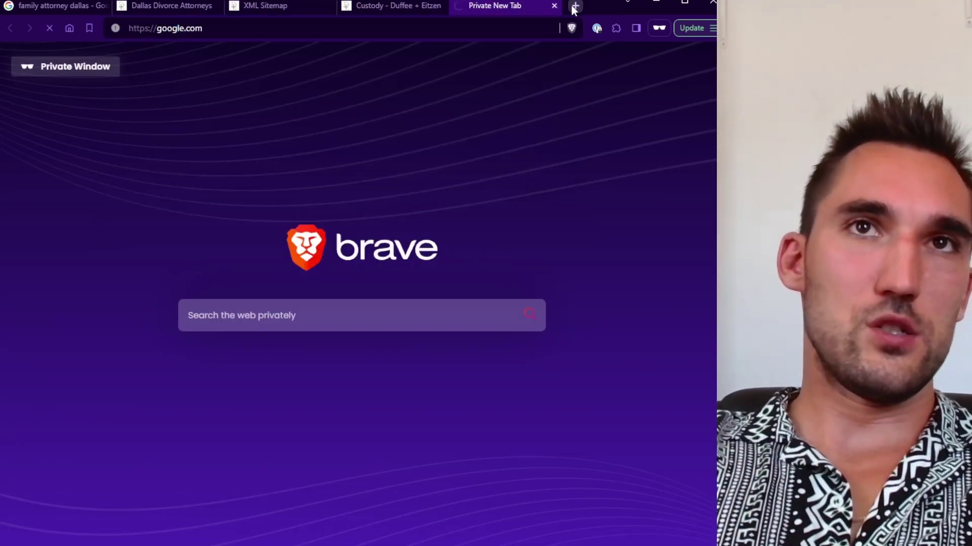
{"action": "type", "text": "free sitemap generator"}
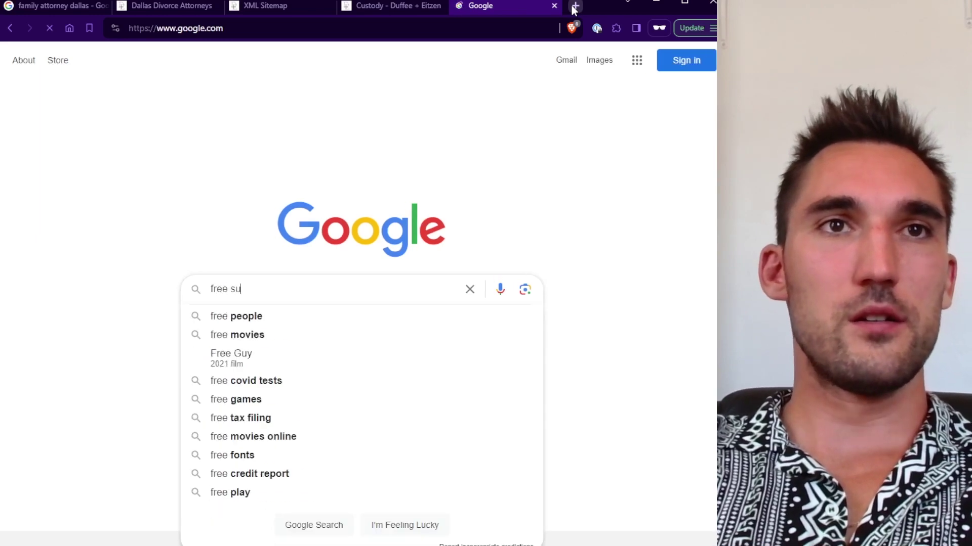
{"action": "key", "text": "Return"}
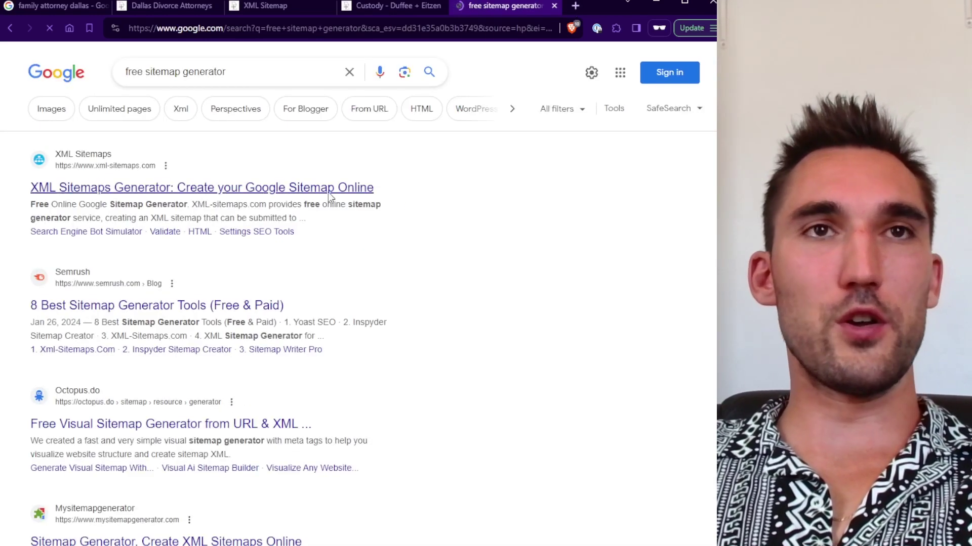
{"action": "left_click", "coordinate": [277, 193]}
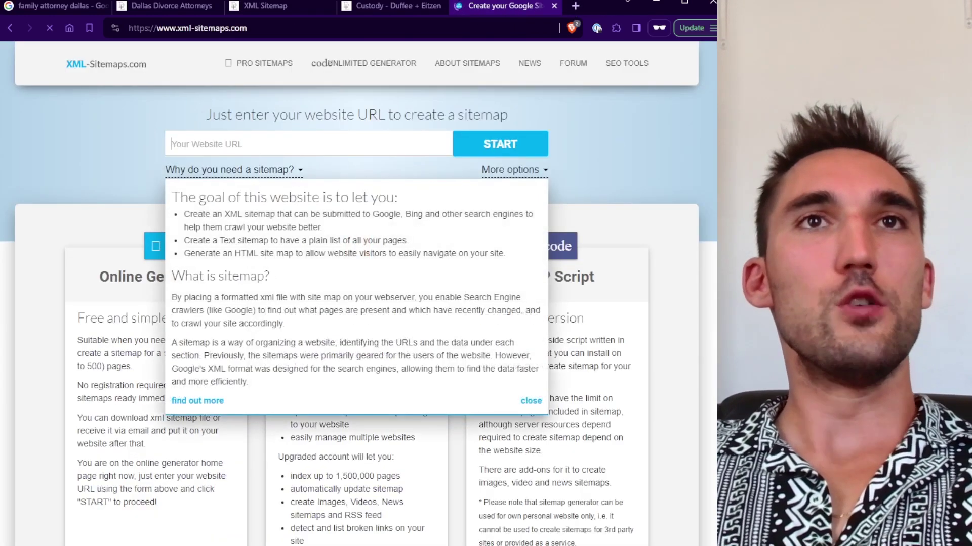
{"action": "left_click", "coordinate": [271, 7]}
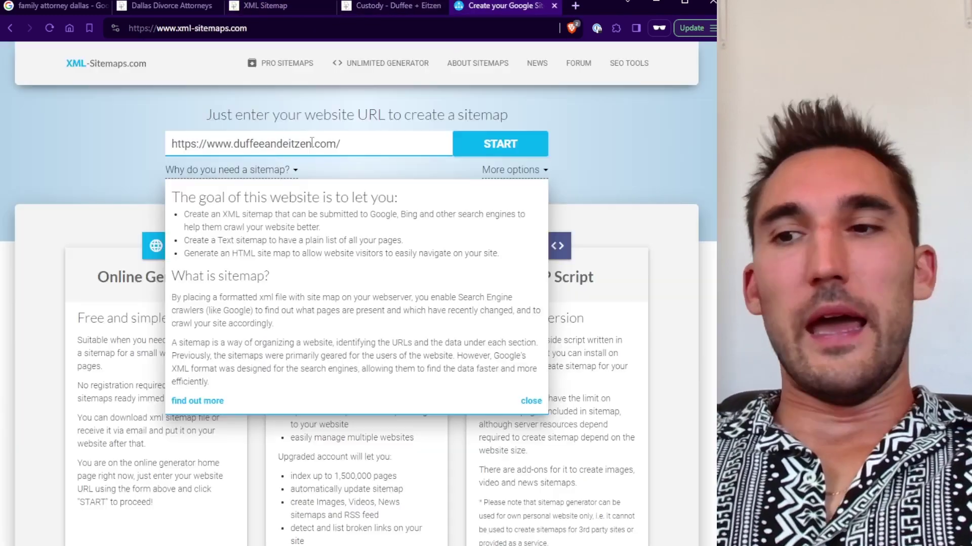
{"action": "key", "text": "Return"}
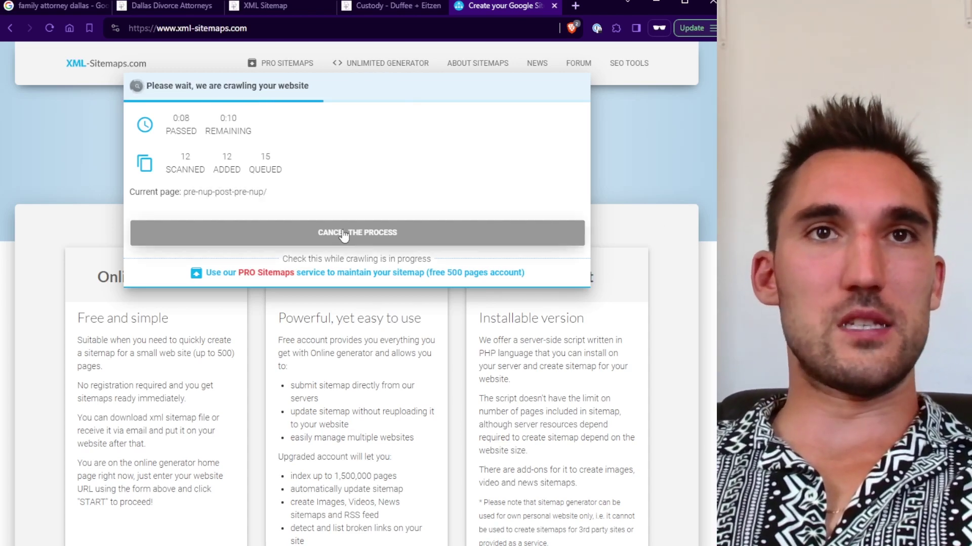
{"action": "left_click", "coordinate": [446, 233]}
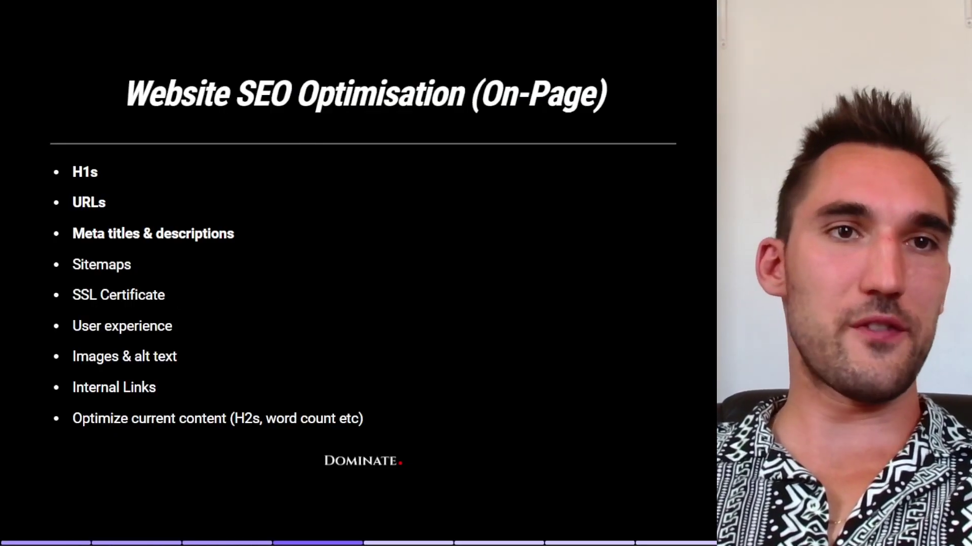
Check the https prefix and the connection security details of the Custody page for an SSL certificate.
{"action": "mouse_move", "coordinate": [161, 545]}
{"action": "left_click", "coordinate": [272, 526]}
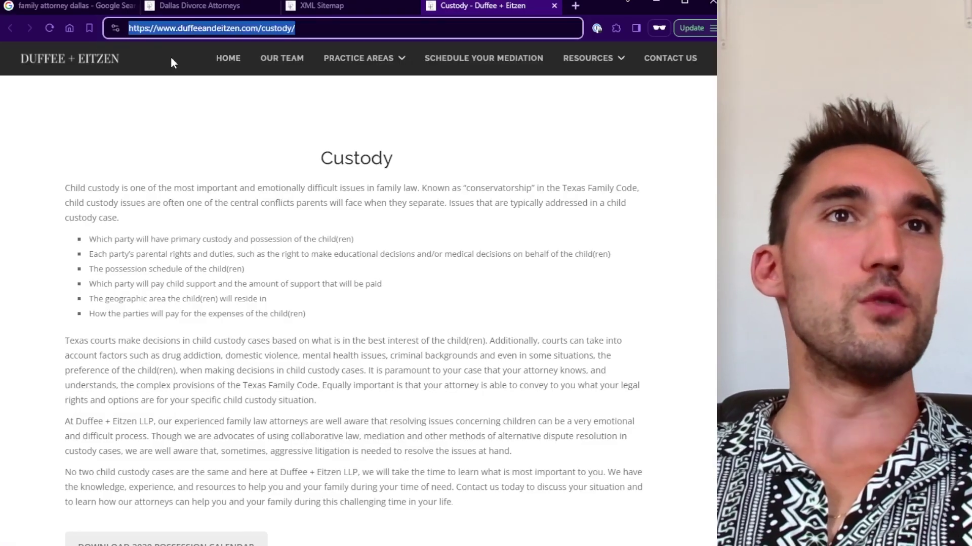
{"action": "left_click_drag", "start_coordinate": [154, 28], "coordinate": [131, 31]}
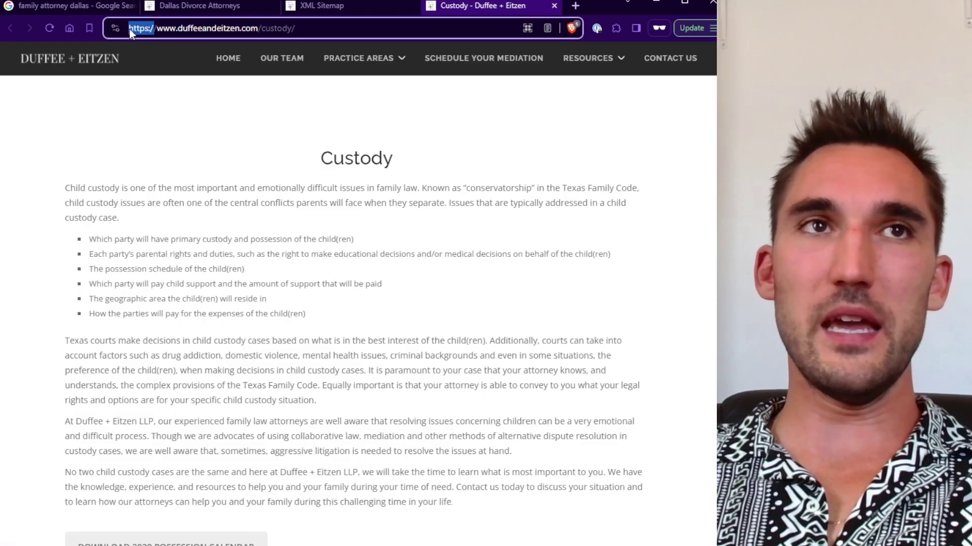
{"action": "left_click", "coordinate": [115, 31]}
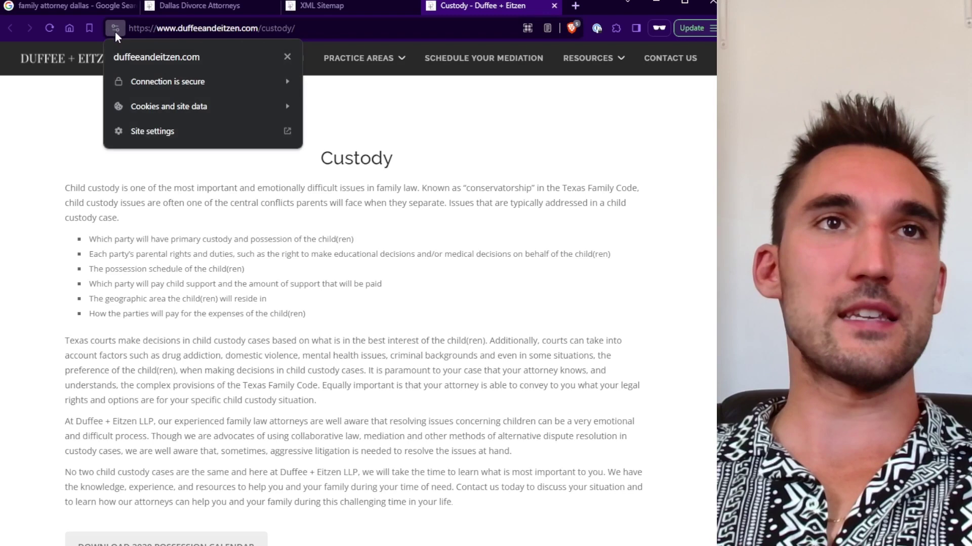
{"action": "left_click", "coordinate": [155, 81]}
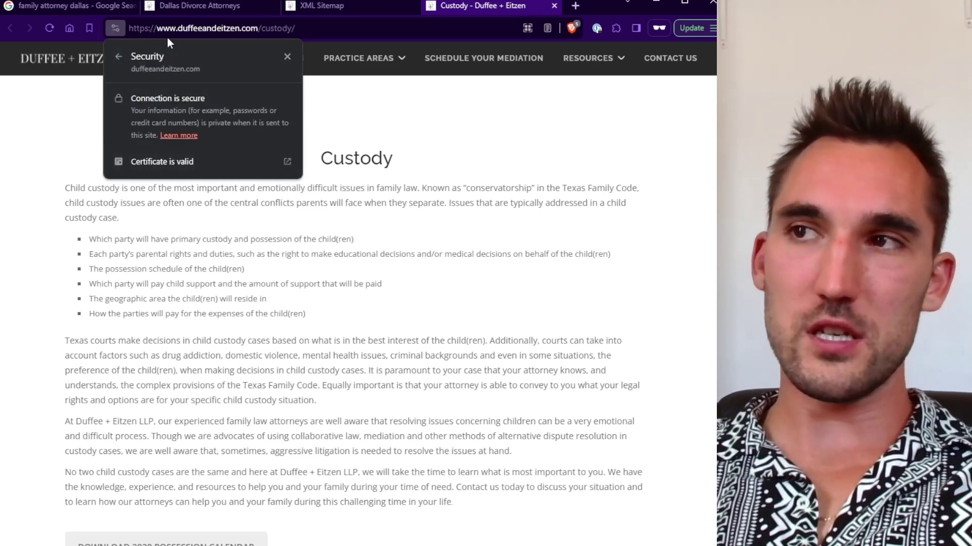
{"action": "left_click", "coordinate": [167, 37]}
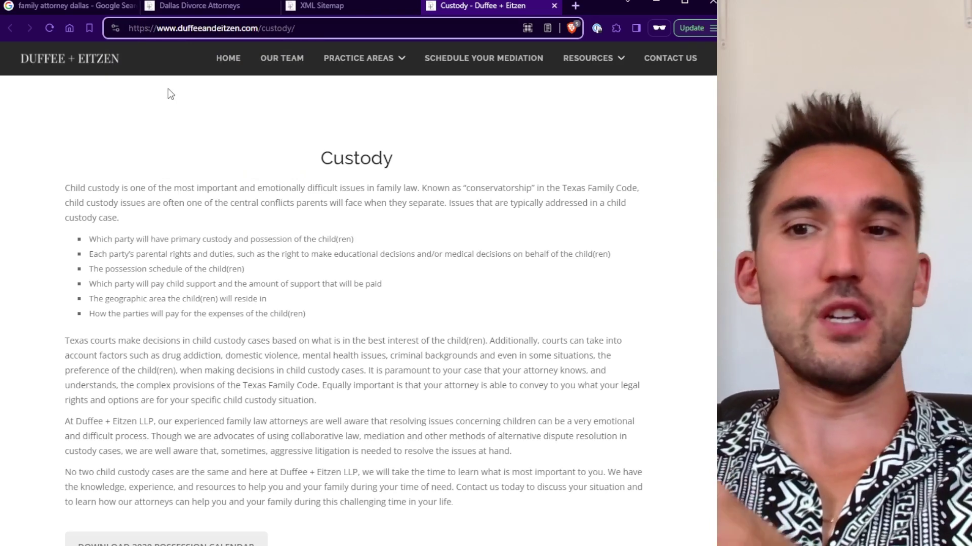
Try to load the Custody page over http instead of https and check the prefix of the resulting address.
{"action": "key", "text": "Delete"}
{"action": "key", "text": "Return"}
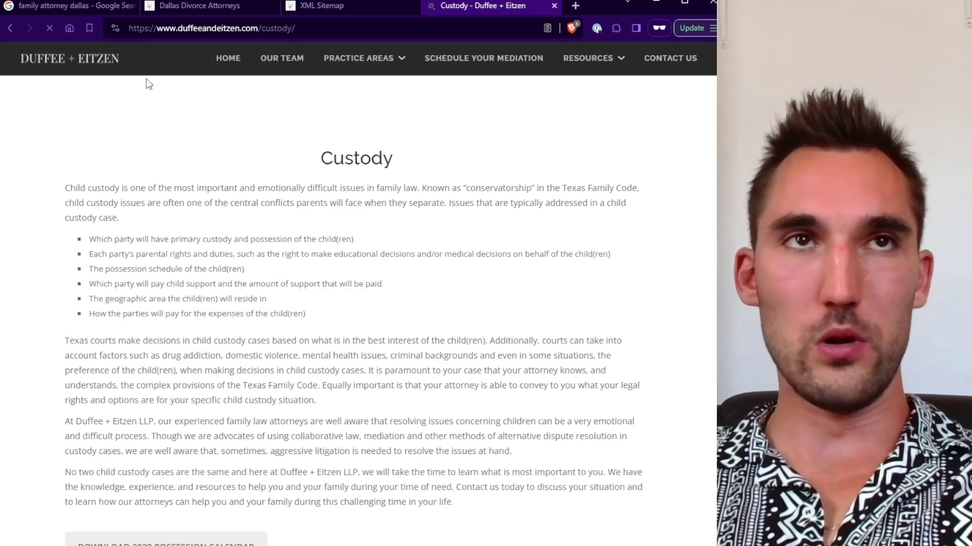
{"action": "left_click_drag", "start_coordinate": [149, 31], "coordinate": [145, 32]}
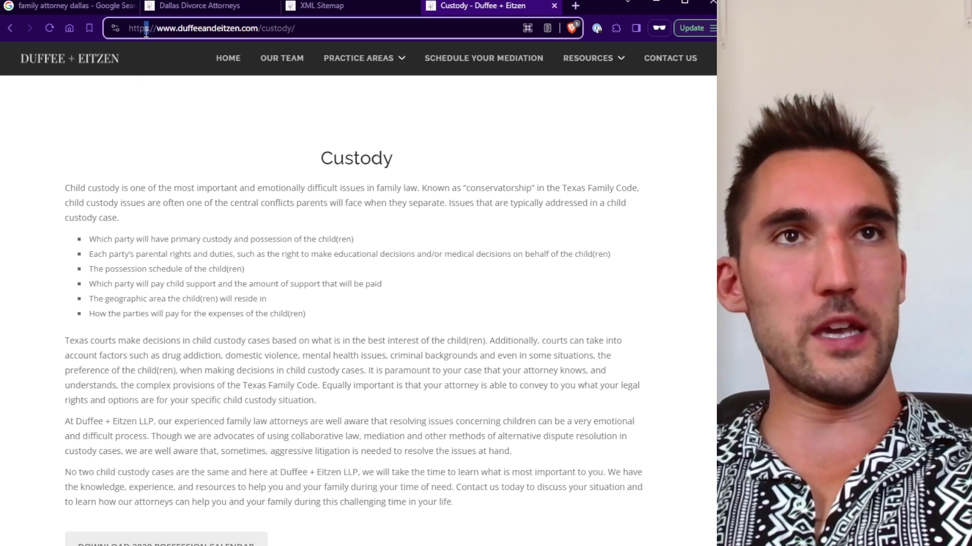
{"action": "key", "text": "Delete"}
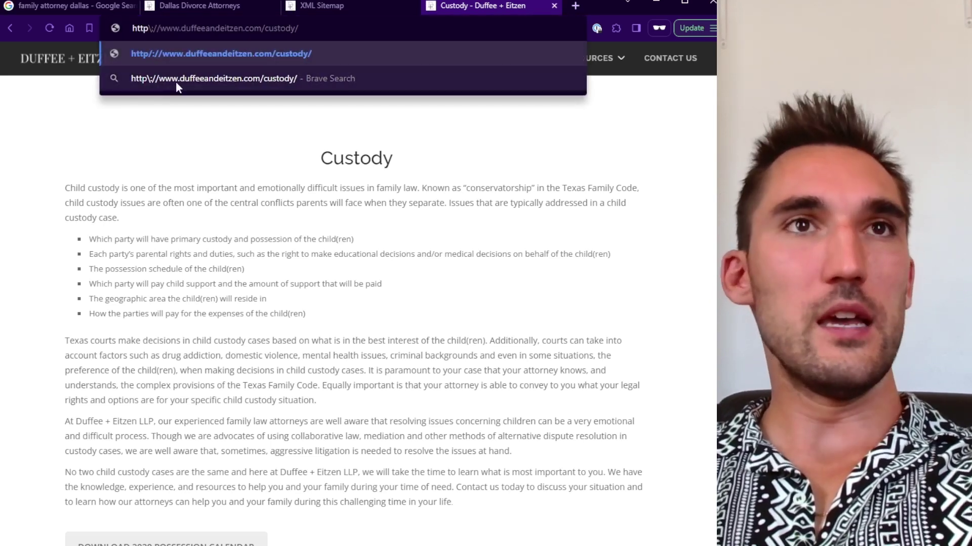
{"action": "key", "text": "Return"}
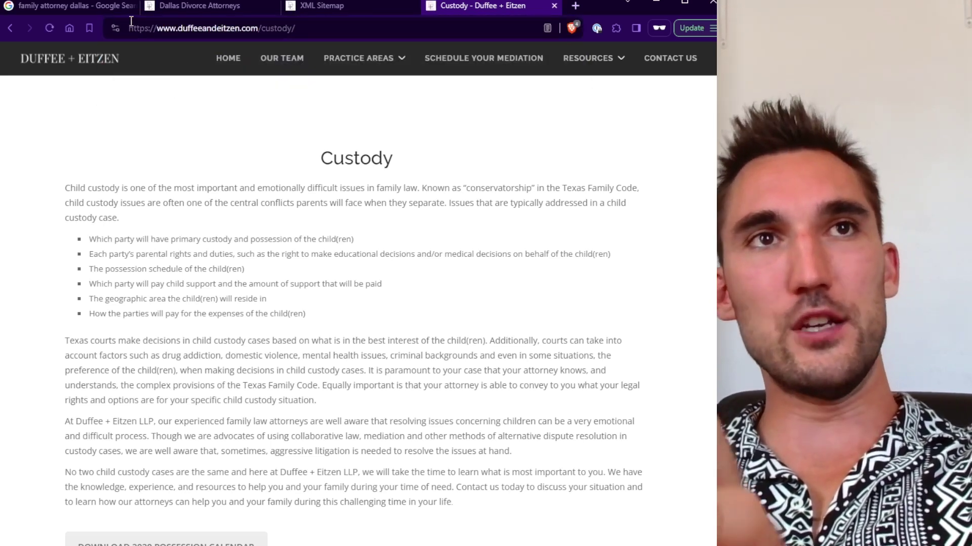
{"action": "left_click_drag", "start_coordinate": [127, 27], "coordinate": [172, 30]}
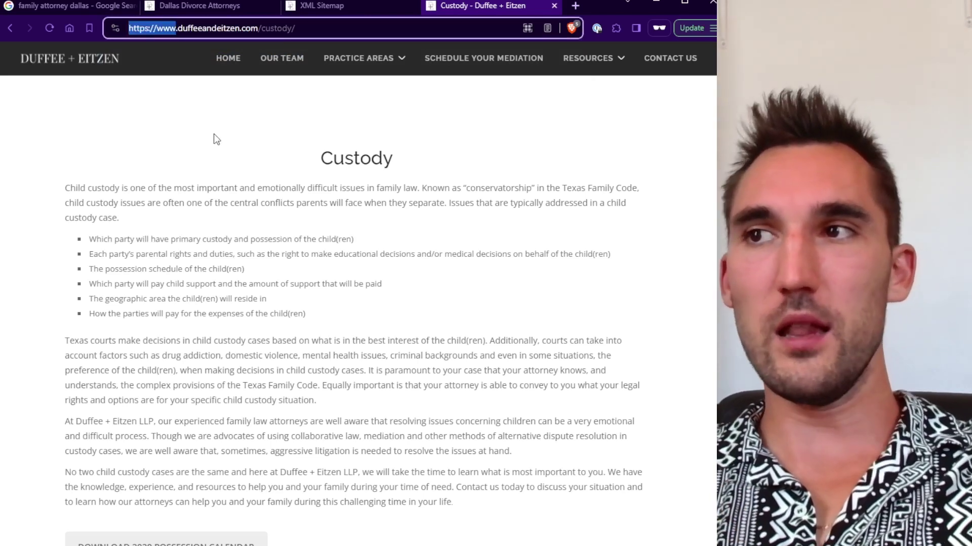
{"action": "left_click", "coordinate": [201, 188]}
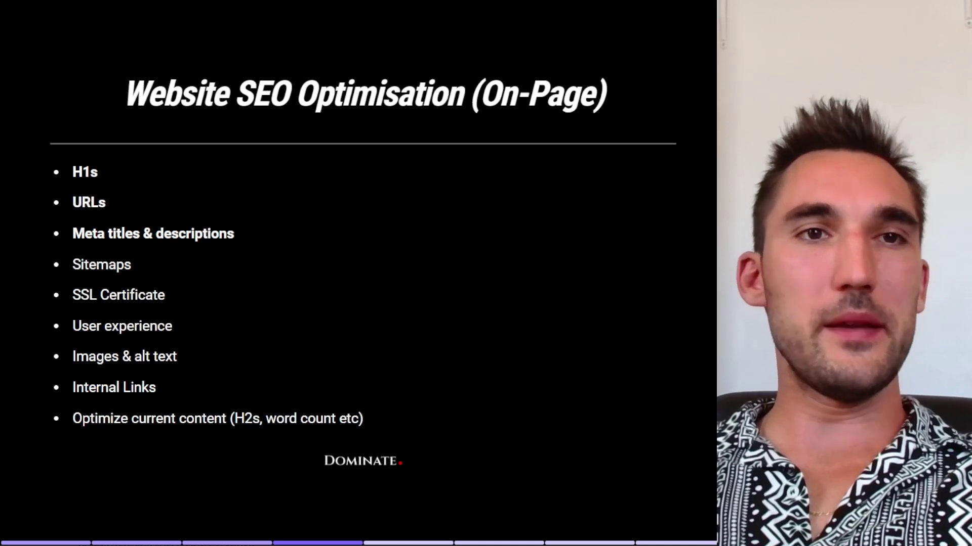
Review the Custody page's user experience down to its contact form and footer links.
{"action": "mouse_move", "coordinate": [202, 545]}
{"action": "left_click", "coordinate": [273, 540]}
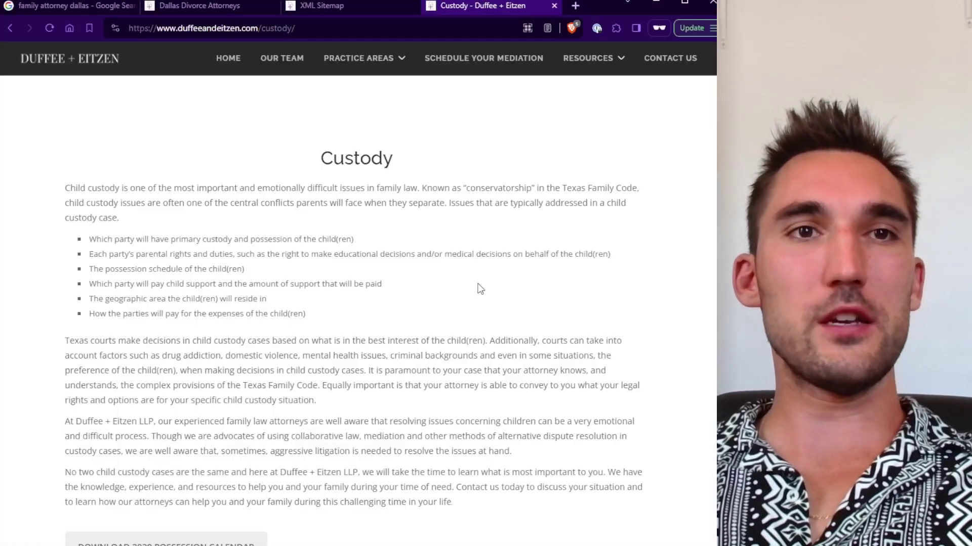
{"action": "scroll", "coordinate": [481, 289], "scroll_direction": "down", "scroll_amount": 15}
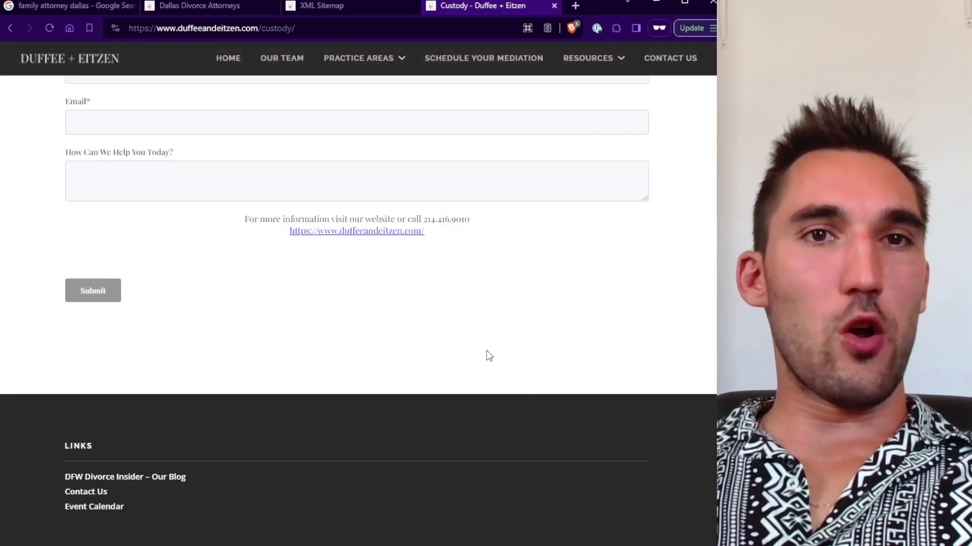
Review the Custody page's practice areas list, heading and body text for user experience.
{"action": "scroll", "coordinate": [489, 356], "scroll_direction": "up", "scroll_amount": 15}
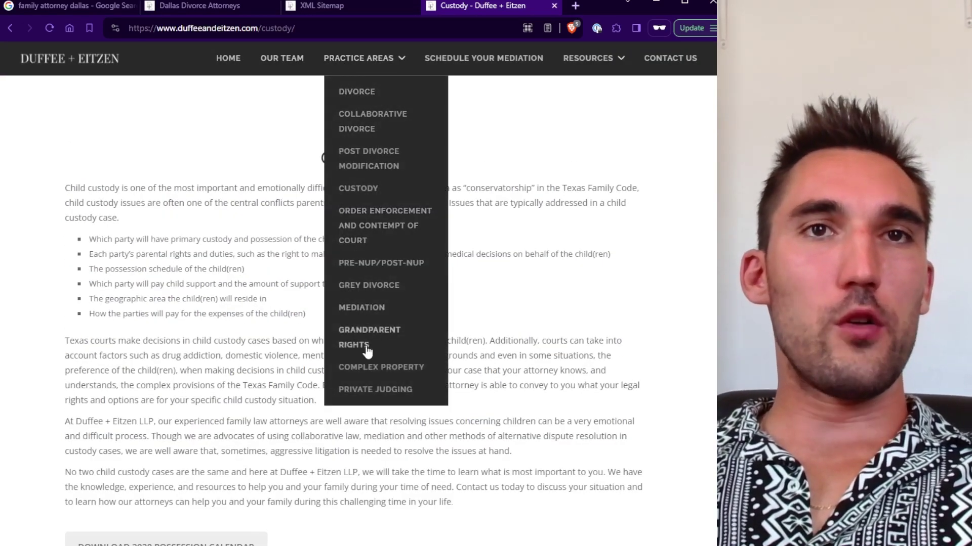
{"action": "left_click_drag", "start_coordinate": [415, 151], "coordinate": [265, 161]}
{"action": "left_click", "coordinate": [266, 161]}
{"action": "left_click_drag", "start_coordinate": [460, 166], "coordinate": [253, 157]}
{"action": "left_click", "coordinate": [255, 157]}
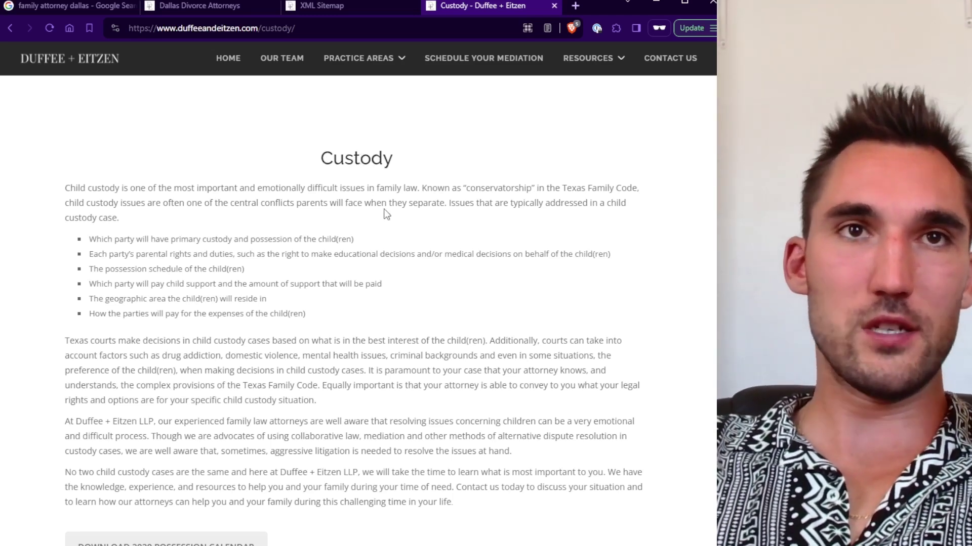
{"action": "scroll", "coordinate": [405, 271], "scroll_direction": "down", "scroll_amount": 1}
{"action": "scroll", "coordinate": [406, 271], "scroll_direction": "down", "scroll_amount": 12}
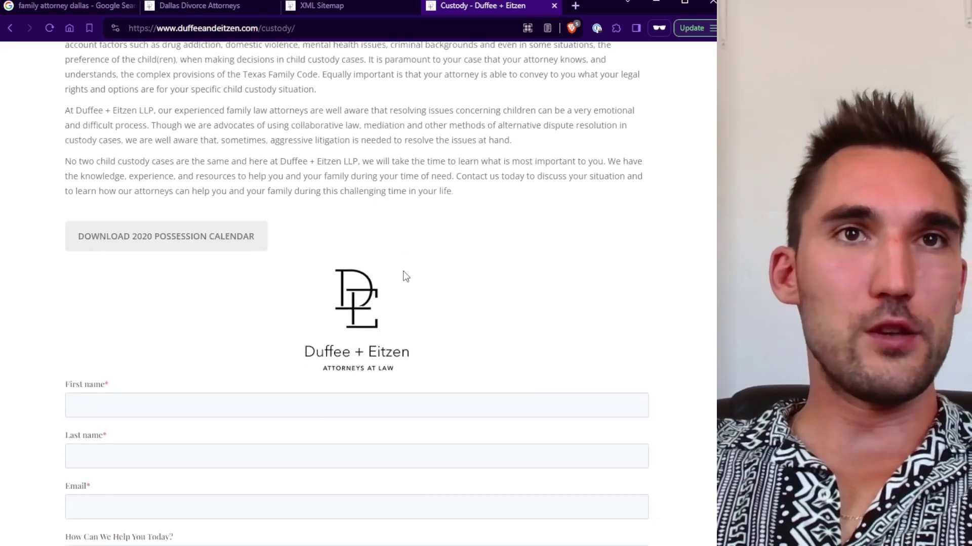
Check the first and last name fields of the Custody page's contact form and go to the site's home page.
{"action": "scroll", "coordinate": [400, 309], "scroll_direction": "up", "scroll_amount": 7}
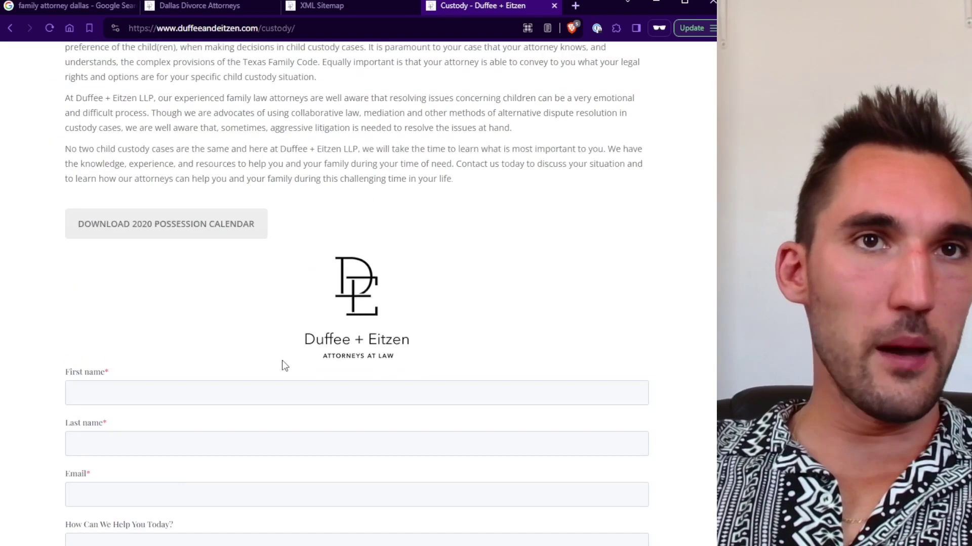
{"action": "left_click", "coordinate": [194, 395]}
{"action": "left_click", "coordinate": [174, 450]}
{"action": "scroll", "coordinate": [530, 322], "scroll_direction": "up", "scroll_amount": 6}
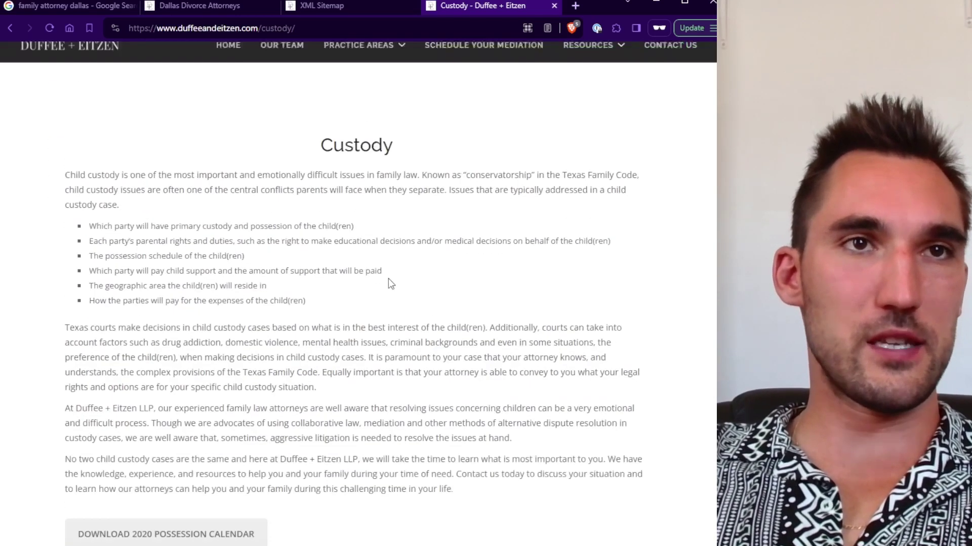
{"action": "left_click", "coordinate": [230, 59]}
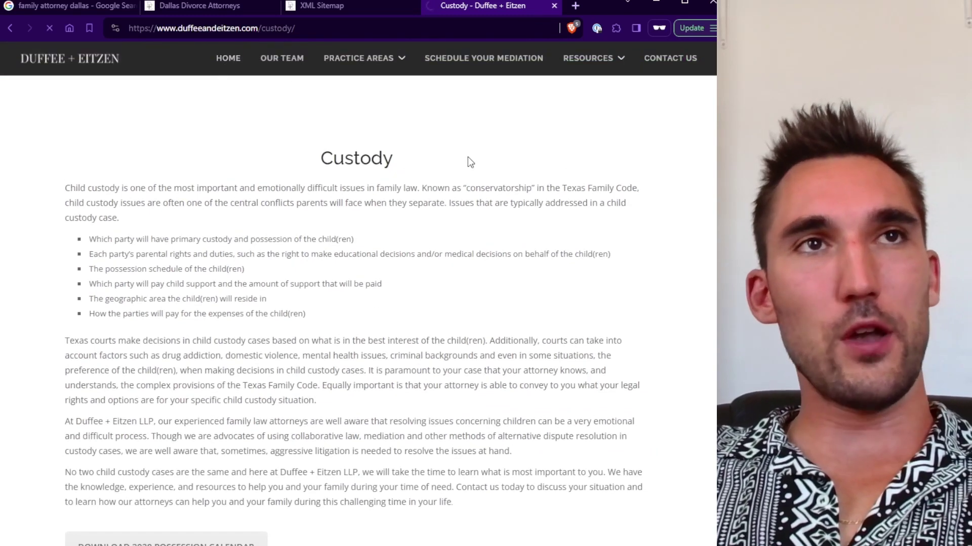
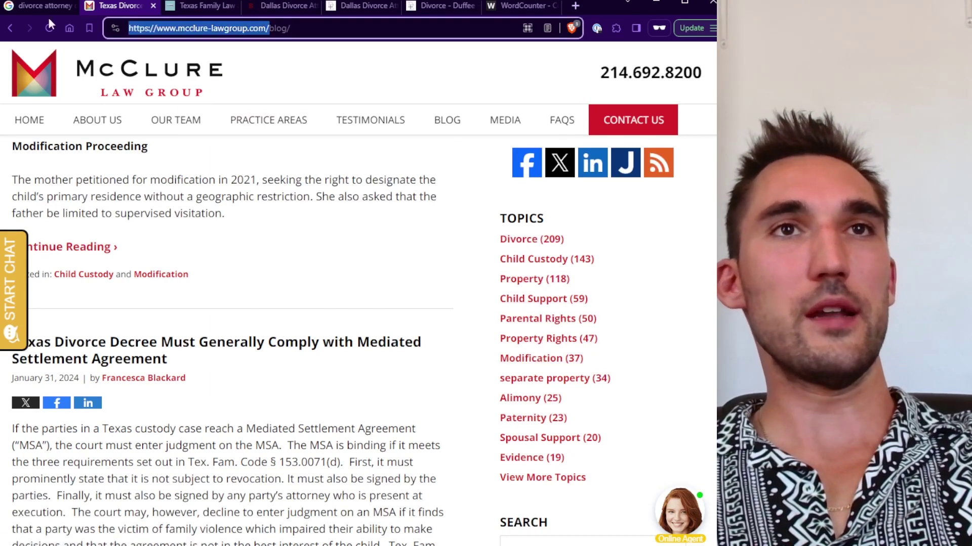
{"action": "left_click_drag", "start_coordinate": [272, 29], "coordinate": [128, 29]}
{"action": "key", "text": "ctrl+c"}
{"action": "left_click", "coordinate": [575, 6]}
{"action": "key", "text": "ctrl+v"}
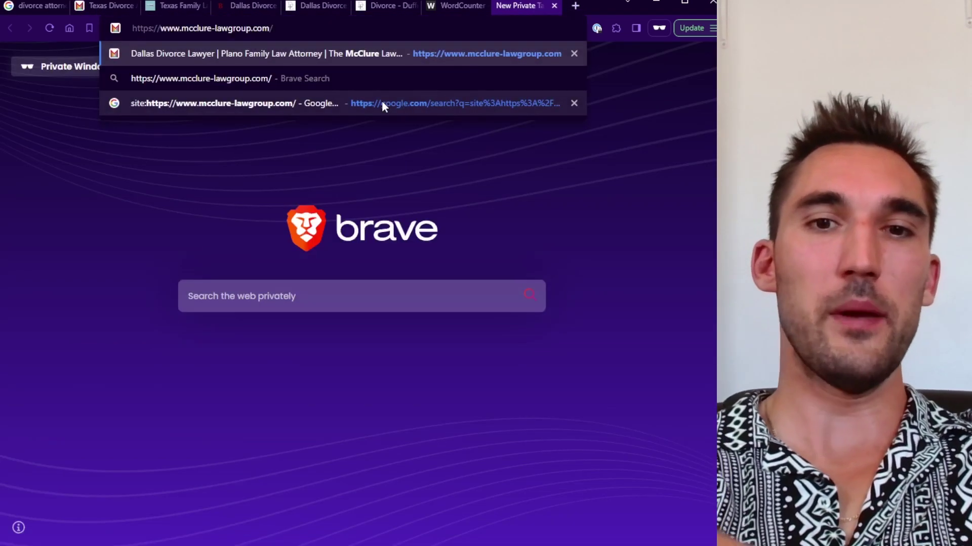
{"action": "type", "text": "sitemap.xml"}
{"action": "key", "text": "Return"}
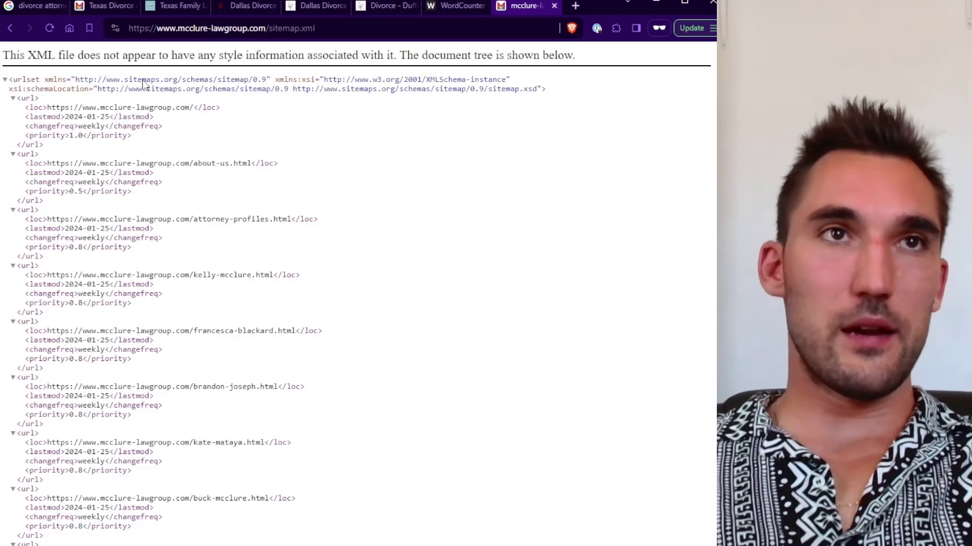
Examine the divorce and child custody page URLs in the McClure sitemap for content ideas, with the page zoomed to 90%.
{"action": "scroll", "coordinate": [302, 243], "scroll_direction": "down", "scroll_amount": 1}
{"action": "scroll", "coordinate": [319, 216], "scroll_direction": "up", "scroll_amount": 1}
{"action": "key", "text": "ctrl+minus"}
{"action": "scroll", "coordinate": [323, 230], "scroll_direction": "down", "scroll_amount": 5}
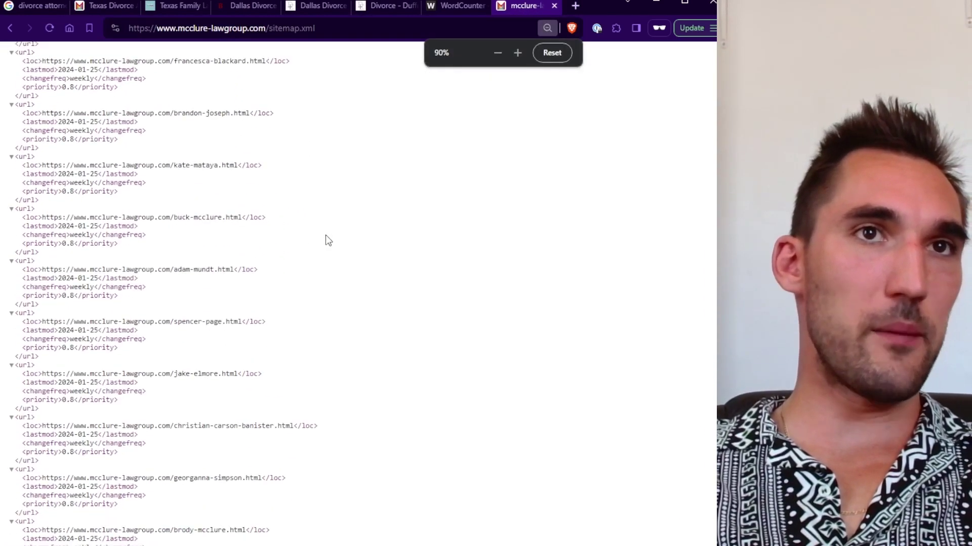
{"action": "scroll", "coordinate": [325, 235], "scroll_direction": "down", "scroll_amount": 8}
{"action": "scroll", "coordinate": [325, 236], "scroll_direction": "down", "scroll_amount": 20}
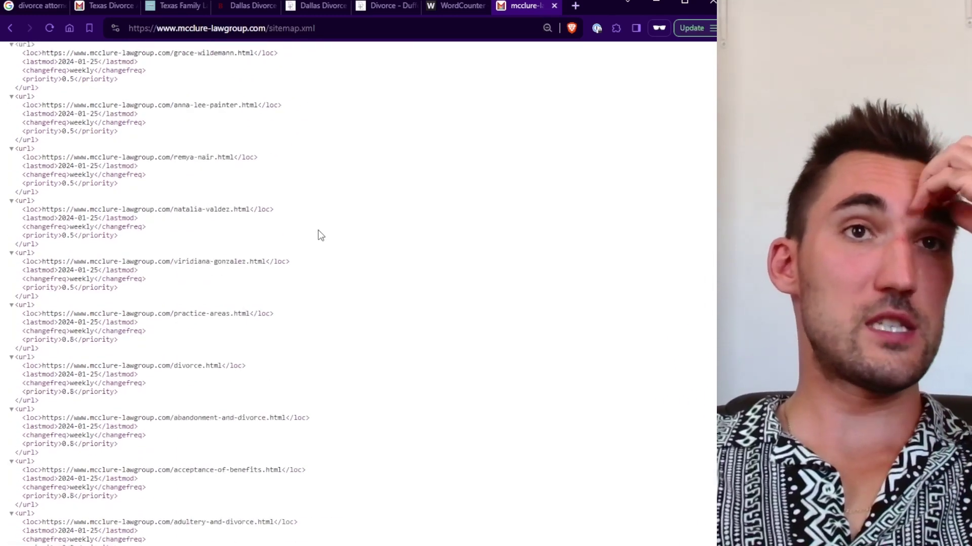
{"action": "scroll", "coordinate": [313, 228], "scroll_direction": "down", "scroll_amount": 10}
{"action": "left_click_drag", "start_coordinate": [173, 218], "coordinate": [364, 218]}
{"action": "left_click", "coordinate": [178, 188]}
{"action": "scroll", "coordinate": [204, 199], "scroll_direction": "down", "scroll_amount": 20}
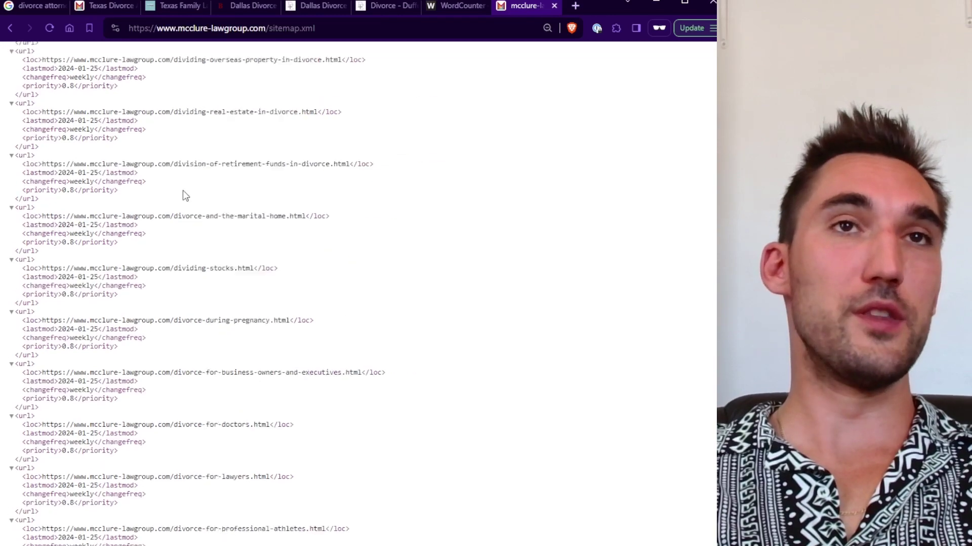
{"action": "scroll", "coordinate": [225, 229], "scroll_direction": "down", "scroll_amount": 10}
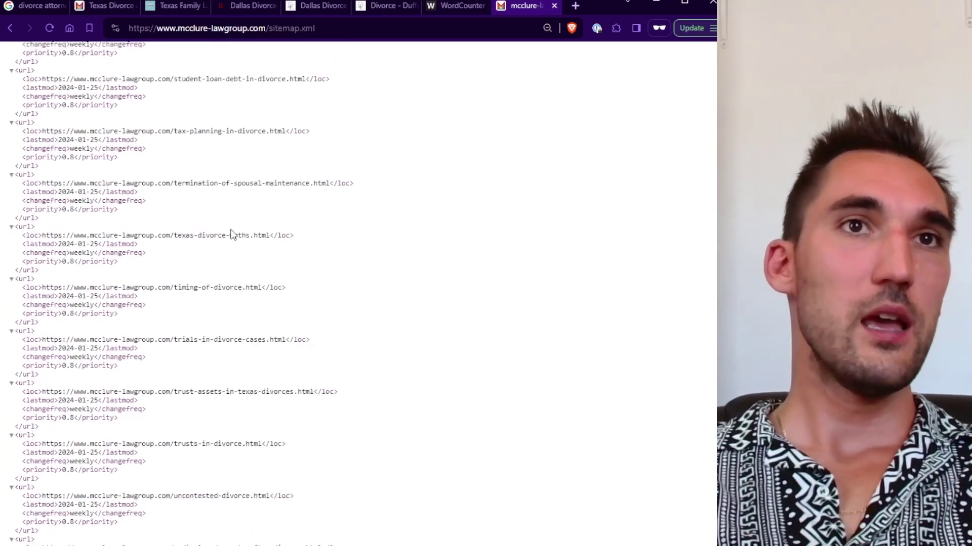
{"action": "scroll", "coordinate": [303, 253], "scroll_direction": "down", "scroll_amount": 15}
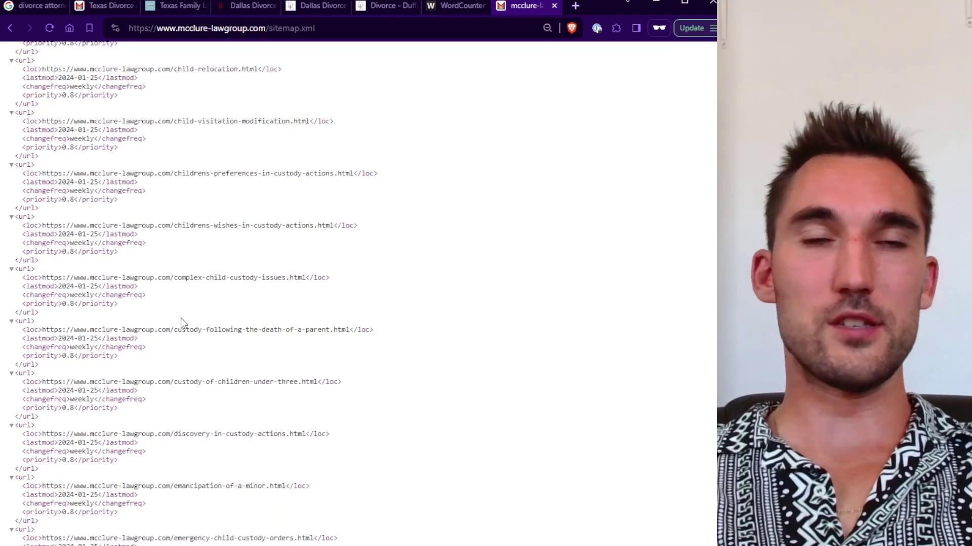
{"action": "scroll", "coordinate": [324, 432], "scroll_direction": "down", "scroll_amount": 13}
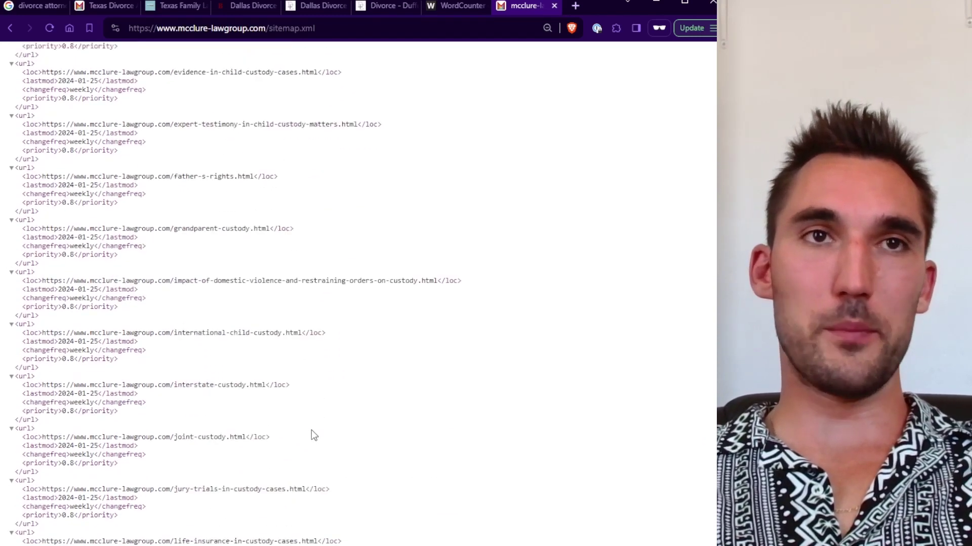
{"action": "left_click_drag", "start_coordinate": [267, 27], "coordinate": [76, 39]}
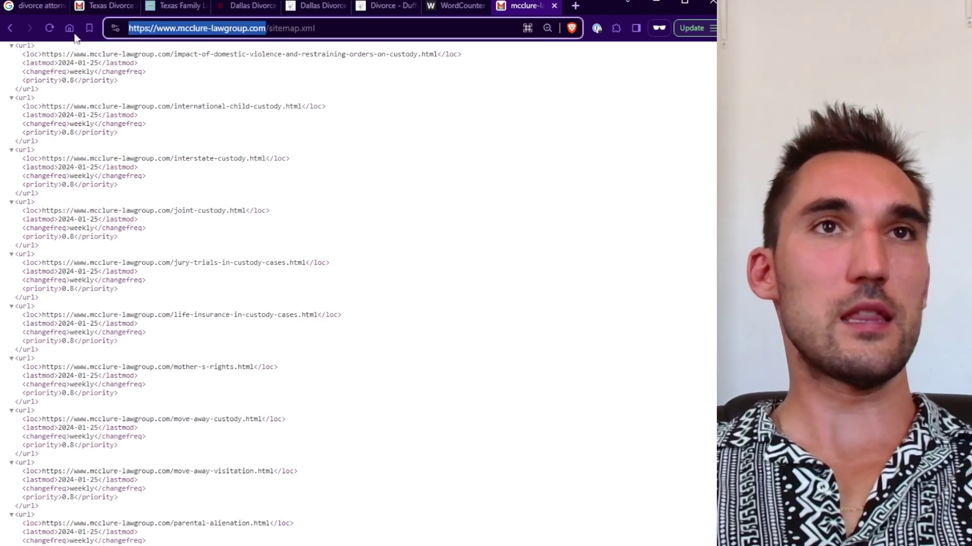
{"action": "left_click", "coordinate": [576, 6]}
{"action": "type", "text": "goo"}
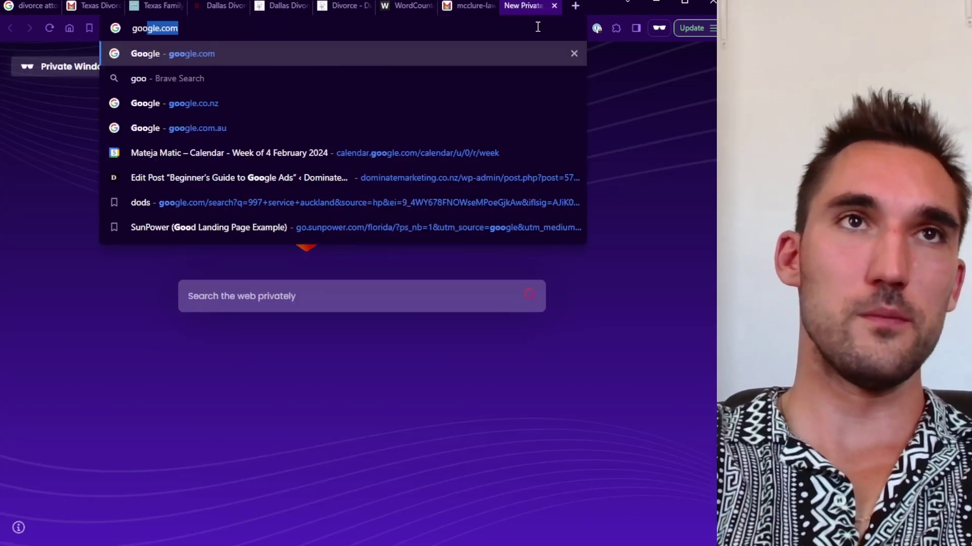
{"action": "key", "text": "Return"}
{"action": "type", "text": "site:"}
{"action": "key", "text": "ctrl+v"}
{"action": "key", "text": "Return"}
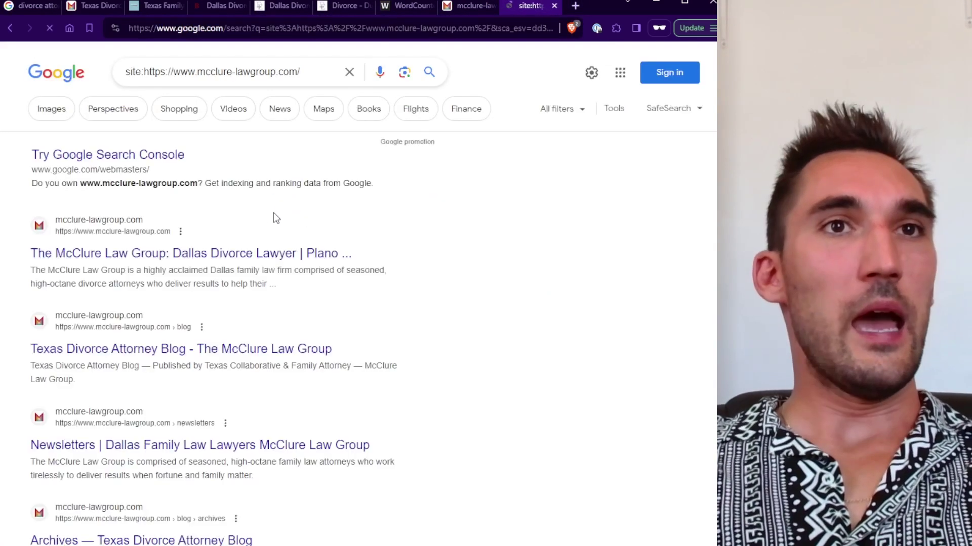
{"action": "scroll", "coordinate": [273, 217], "scroll_direction": "down", "scroll_amount": 1}
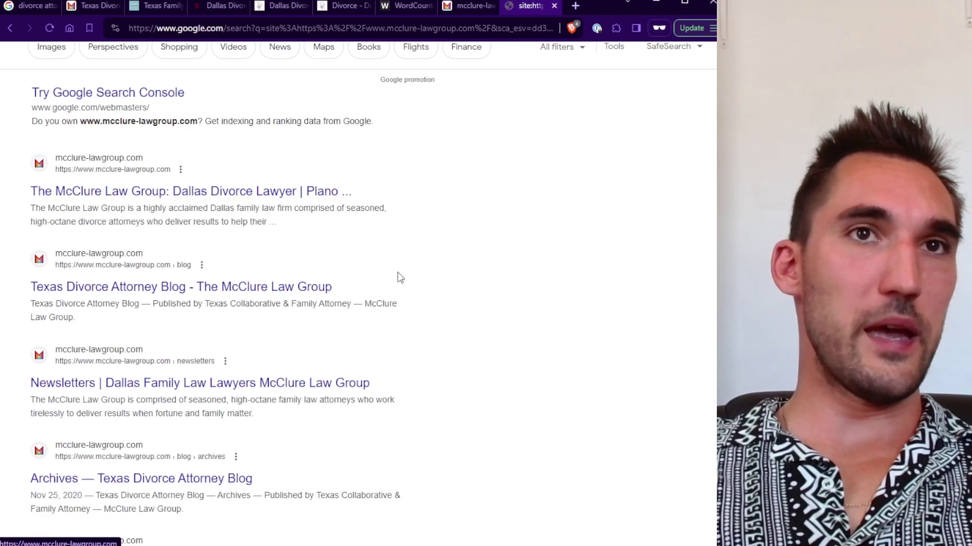
{"action": "scroll", "coordinate": [399, 275], "scroll_direction": "down", "scroll_amount": 4}
{"action": "scroll", "coordinate": [210, 251], "scroll_direction": "down", "scroll_amount": 20}
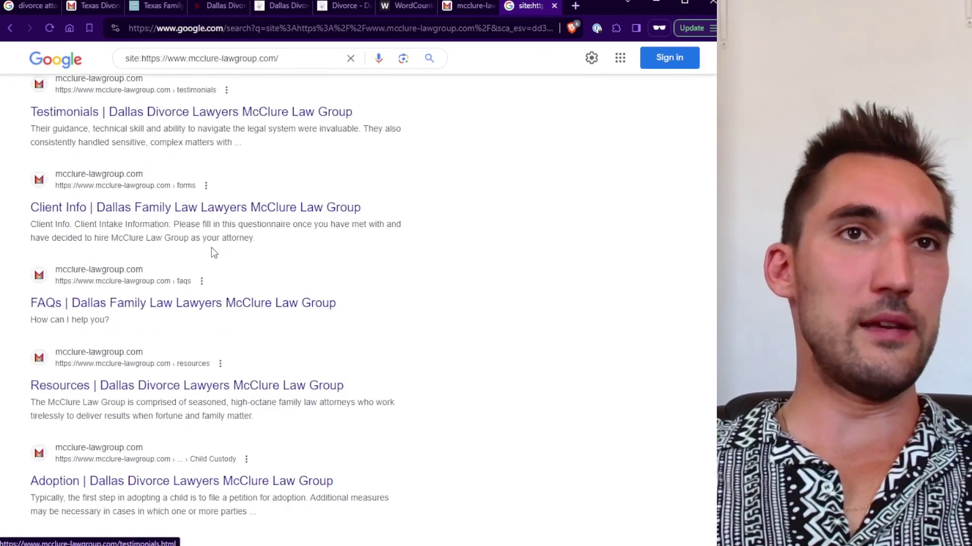
{"action": "scroll", "coordinate": [214, 289], "scroll_direction": "down", "scroll_amount": 18}
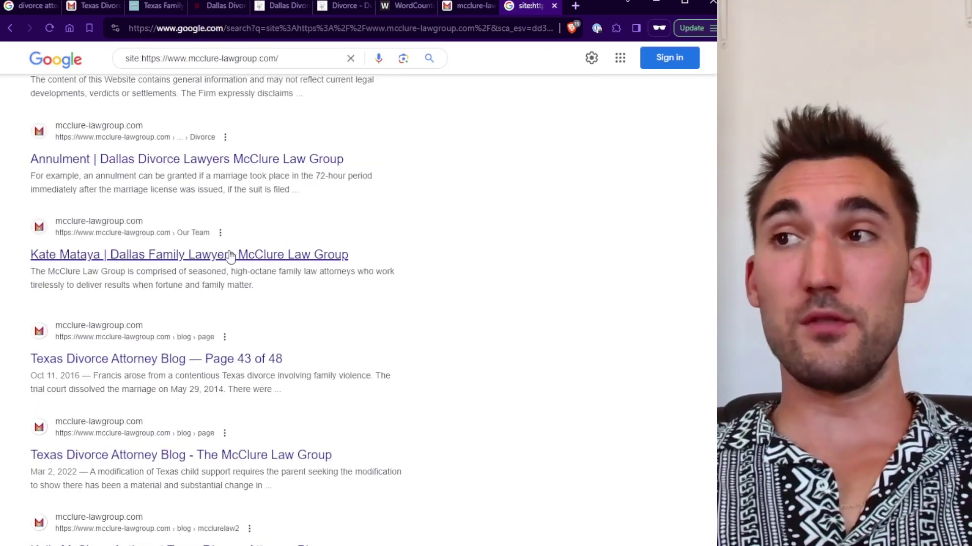
{"action": "scroll", "coordinate": [233, 248], "scroll_direction": "down", "scroll_amount": 19}
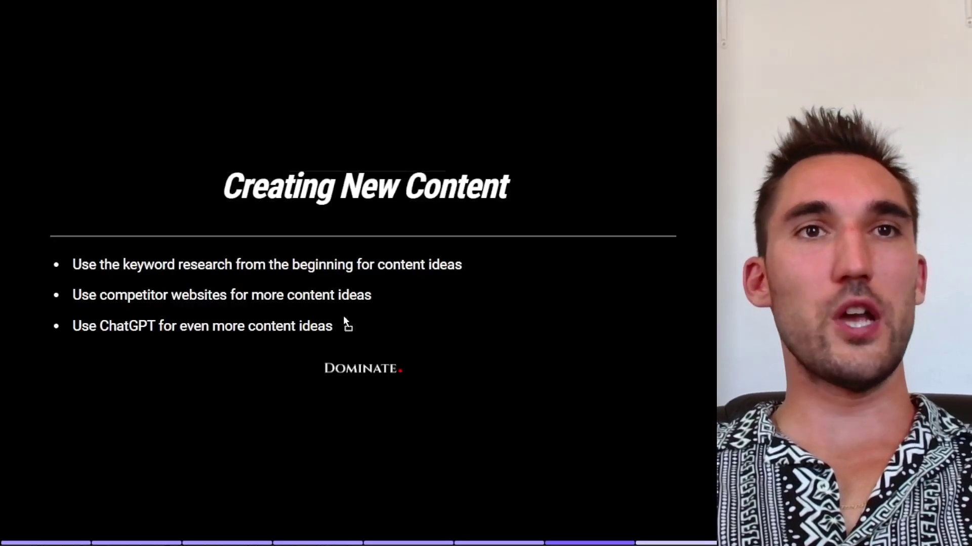
{"action": "left_click_drag", "start_coordinate": [341, 330], "coordinate": [105, 321]}
{"action": "left_click", "coordinate": [137, 318]}
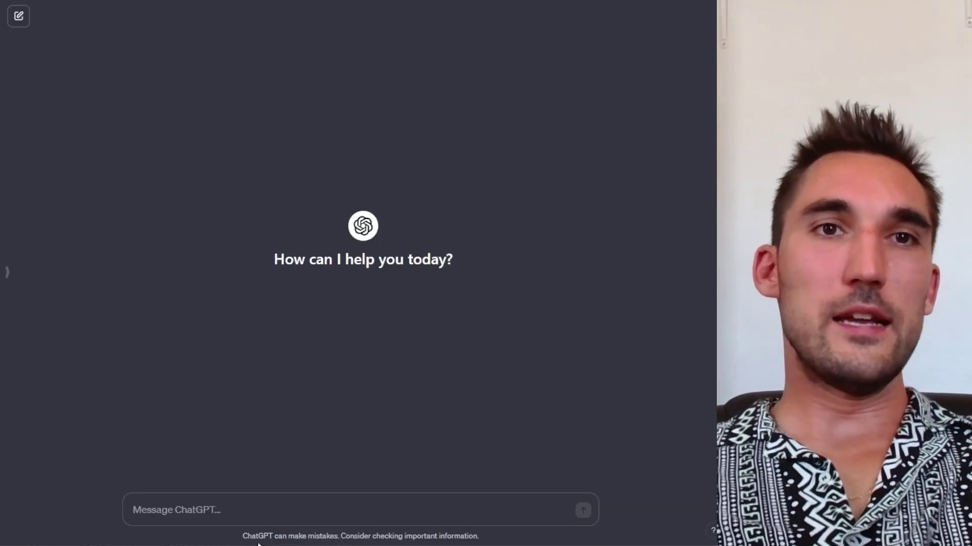
In ChatGPT, ask "We are a dallas family law firm. Can you give me 10 content ideas for blogs we can write that would help us with SEO?".
{"action": "type", "text": "We are a dallas fami"}
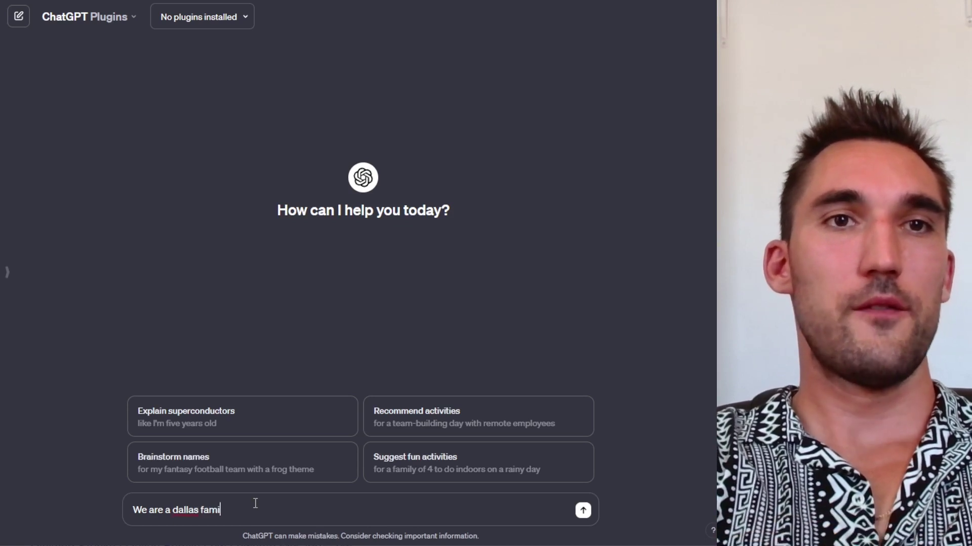
{"action": "type", "text": "ly law firm. Can you give me 10 content ideas for blo"}
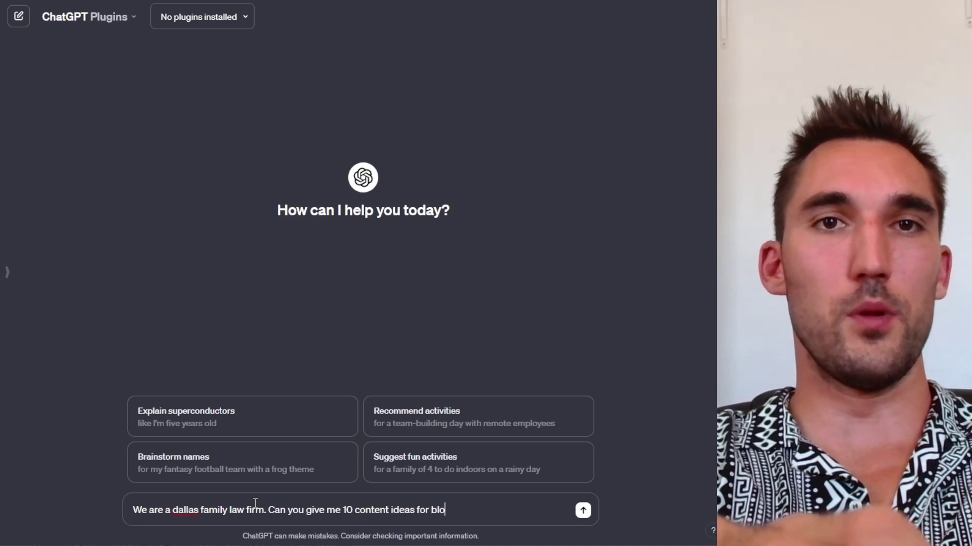
{"action": "type", "text": " write that w"}
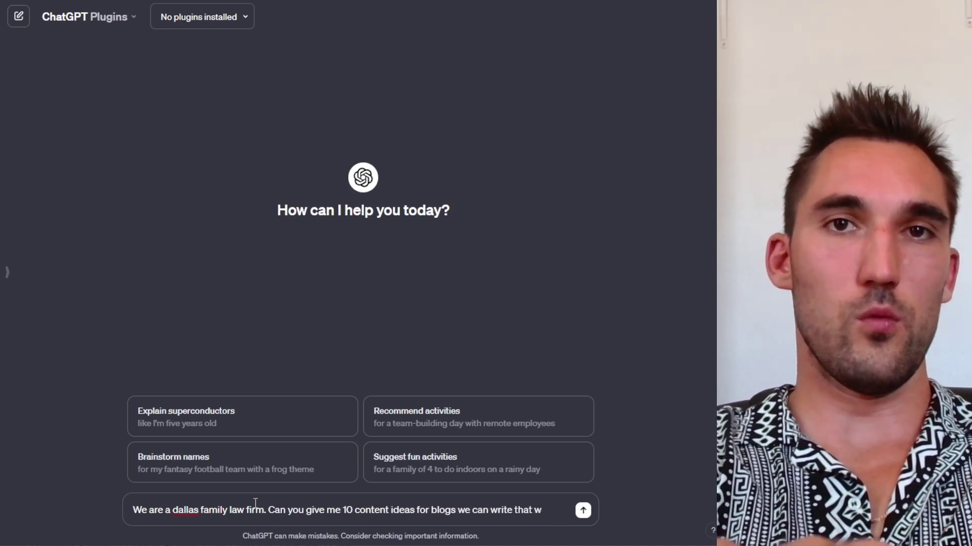
{"action": "type", "text": "ould help up"}
{"action": "key", "text": "BackSpace"}
{"action": "type", "text": "s with SEO?"}
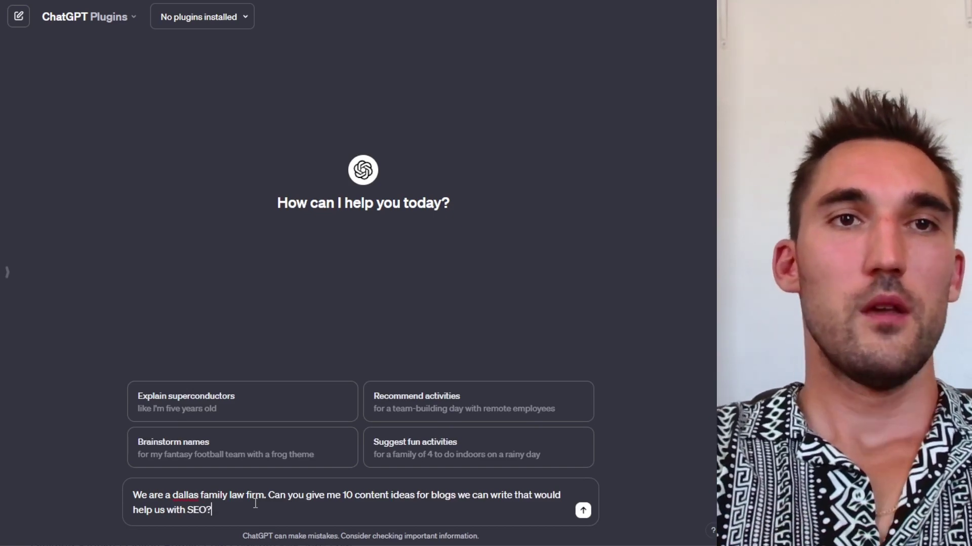
{"action": "key", "text": "Return"}
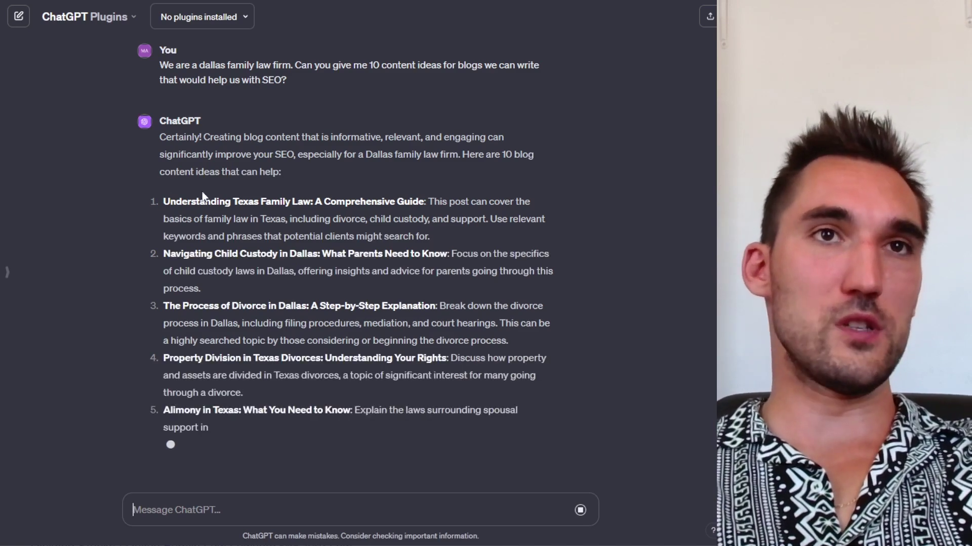
Read through ChatGPT's suggested blog titles on Texas family law, child custody, divorce and property division.
{"action": "left_click_drag", "start_coordinate": [295, 177], "coordinate": [383, 176]}
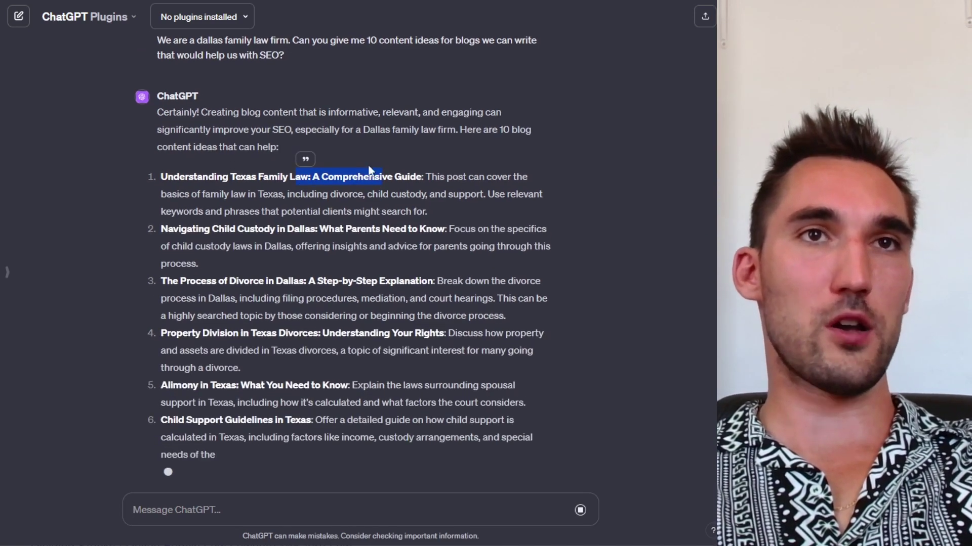
{"action": "left_click_drag", "start_coordinate": [217, 155], "coordinate": [445, 143]}
{"action": "left_click", "coordinate": [253, 180]}
{"action": "left_click_drag", "start_coordinate": [245, 142], "coordinate": [379, 125]}
{"action": "left_click", "coordinate": [206, 152]}
{"action": "left_click_drag", "start_coordinate": [195, 157], "coordinate": [337, 138]}
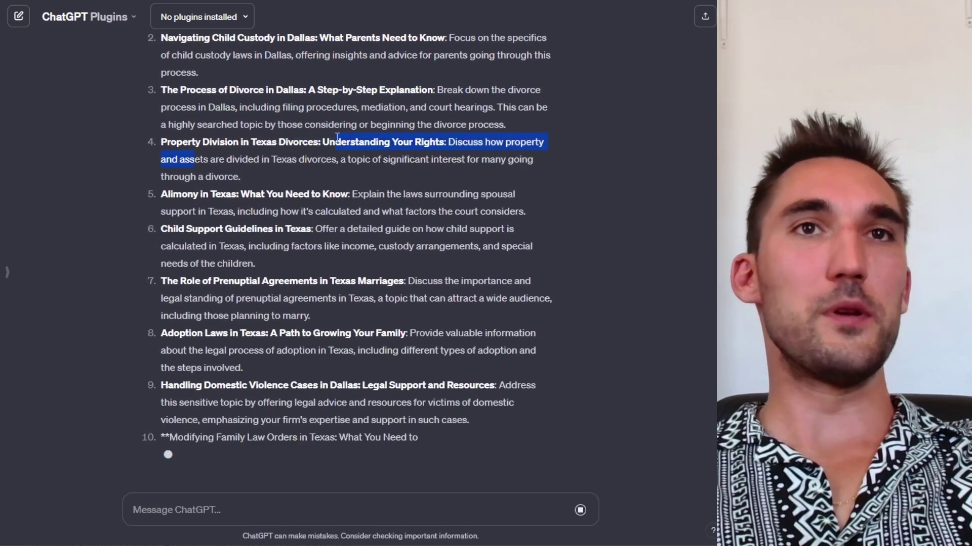
{"action": "left_click", "coordinate": [358, 171]}
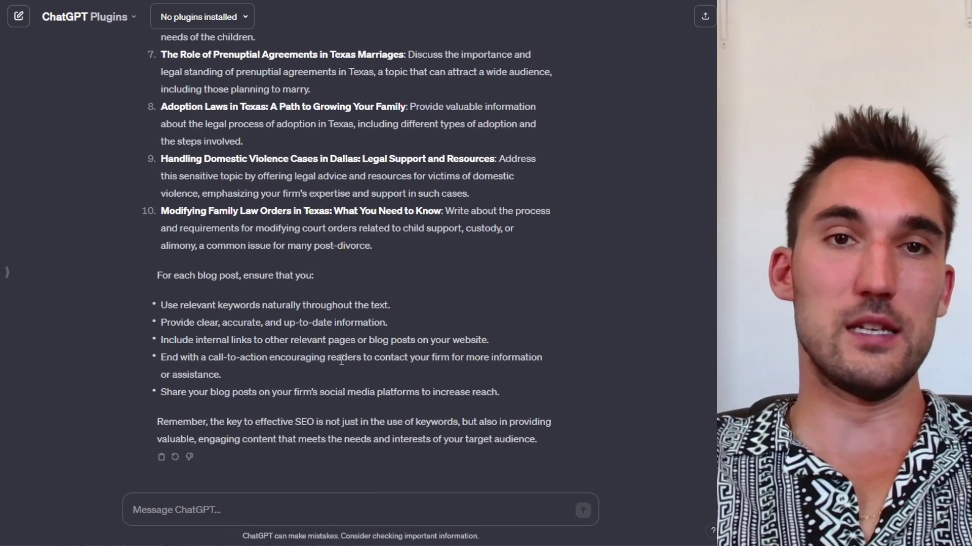
Request more blog topics with the message "Give me 90 more" and stop the response while it is generating.
{"action": "type", "text": "Give me 90 more"}
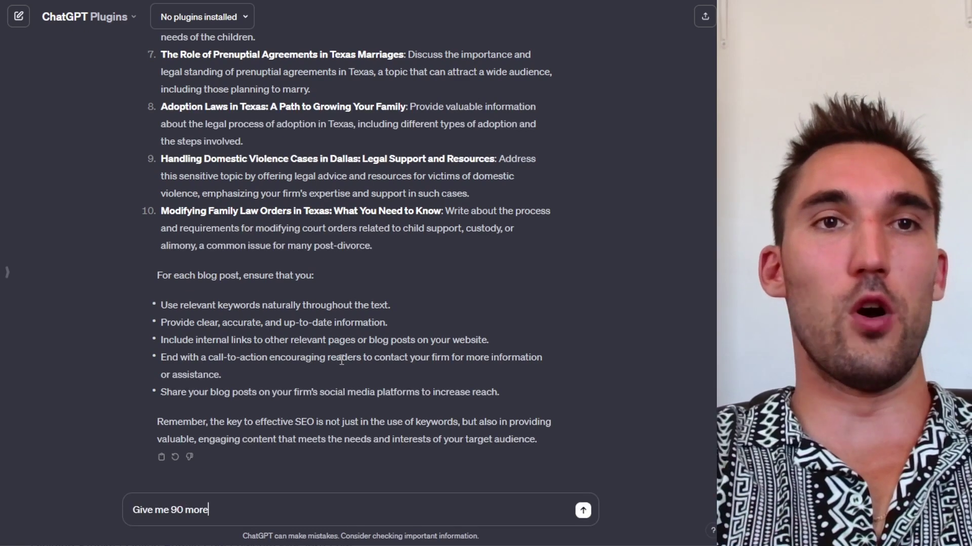
{"action": "key", "text": "Return"}
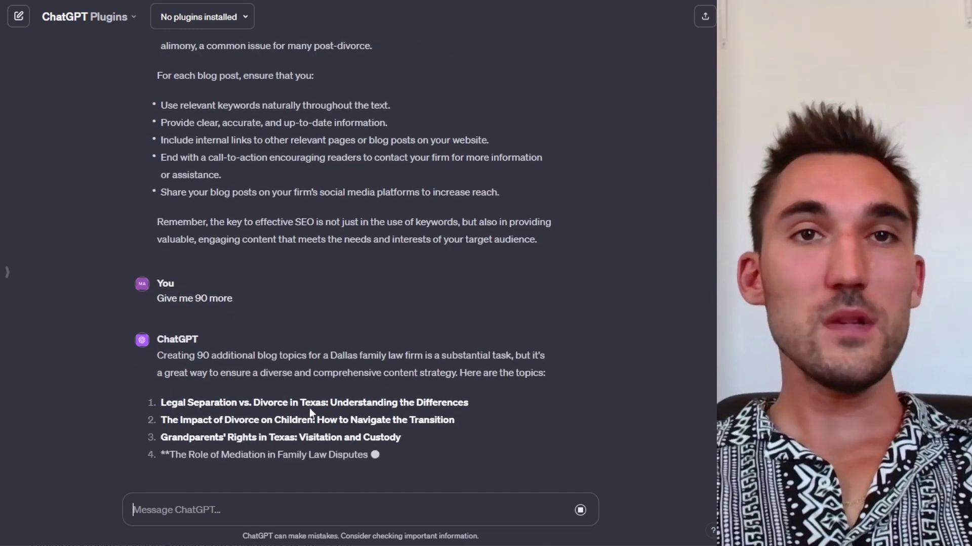
{"action": "left_click", "coordinate": [580, 511]}
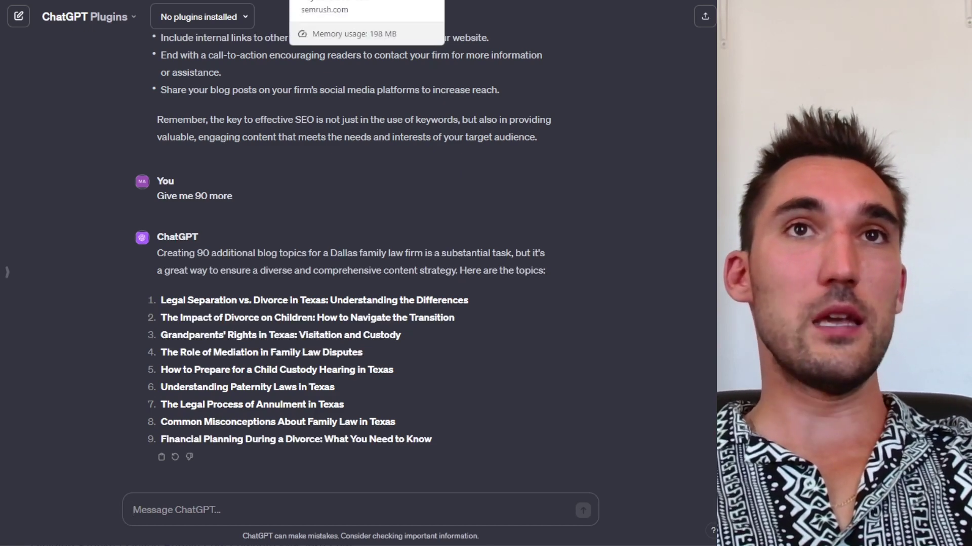
Switch to Semrush and look up the keyword "child custody" in Keyword Overview.
{"action": "left_click", "coordinate": [334, 0]}
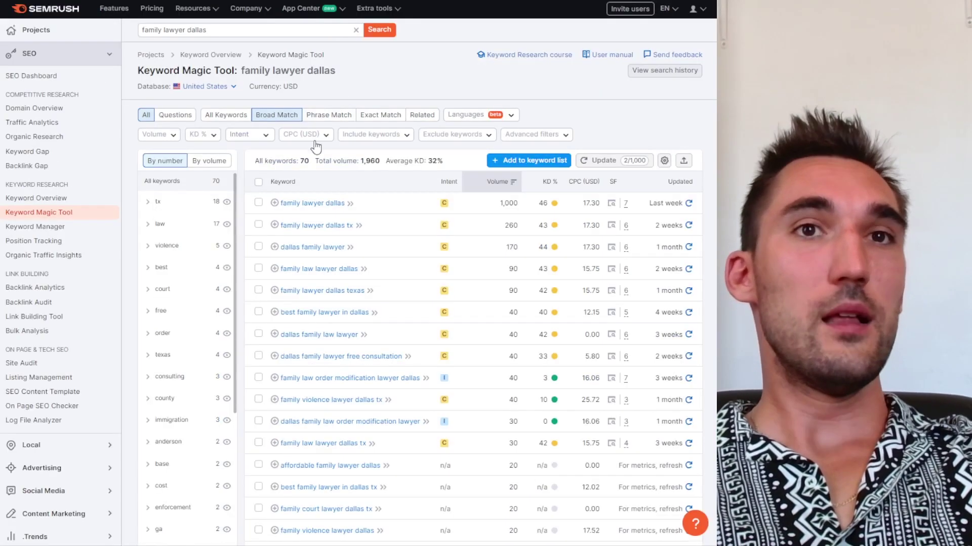
{"action": "left_click", "coordinate": [210, 55]}
{"action": "left_click", "coordinate": [241, 29]}
{"action": "type", "text": "family la"}
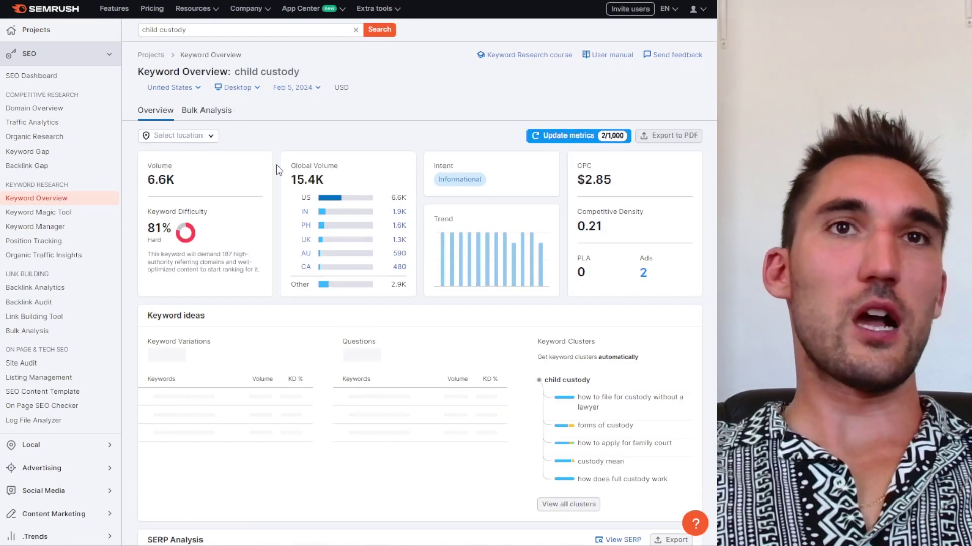
Review the child custody keyword ideas, highlighting the questions "what not to say in child custody mediation" and "who claims child on taxes with 50/50 custody".
{"action": "scroll", "coordinate": [413, 228], "scroll_direction": "down", "scroll_amount": 4}
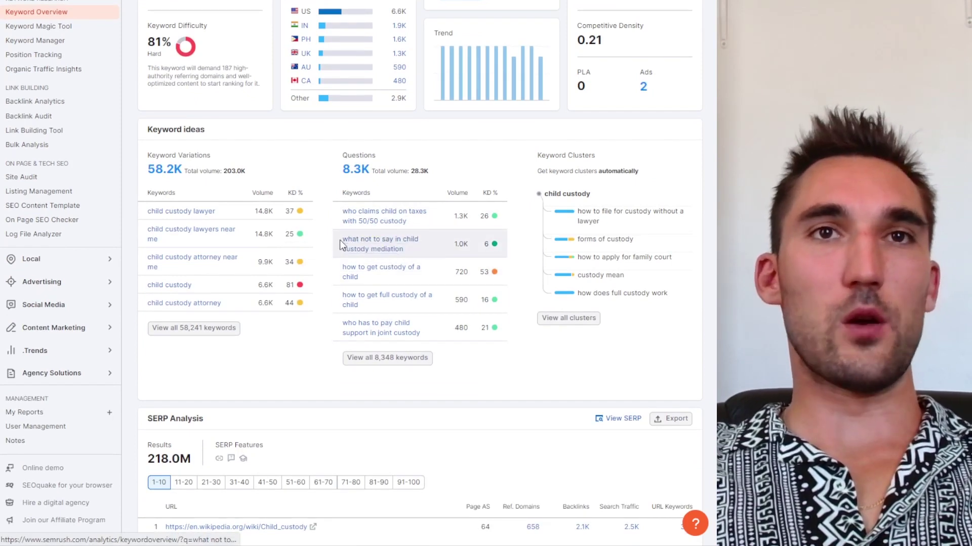
{"action": "left_click_drag", "start_coordinate": [339, 240], "coordinate": [411, 249]}
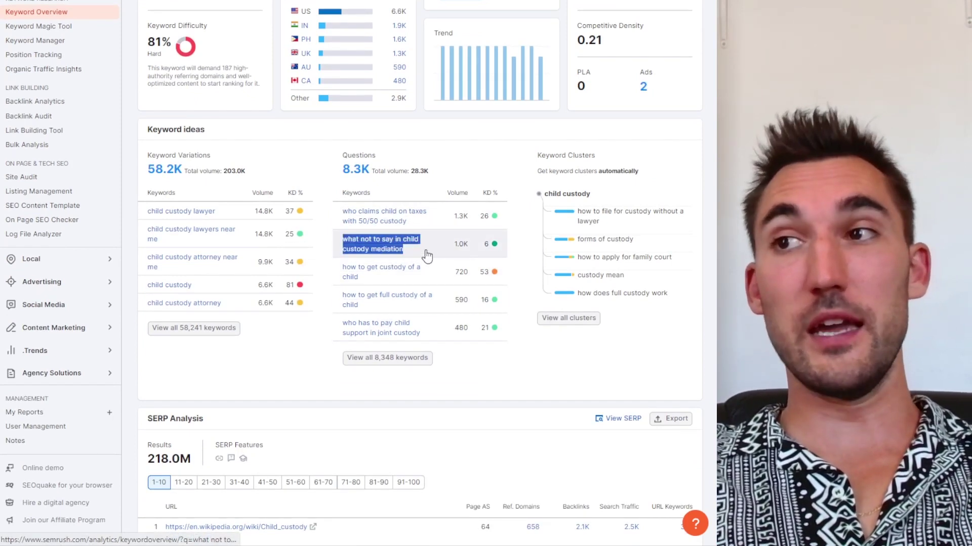
{"action": "left_click_drag", "start_coordinate": [326, 209], "coordinate": [429, 223]}
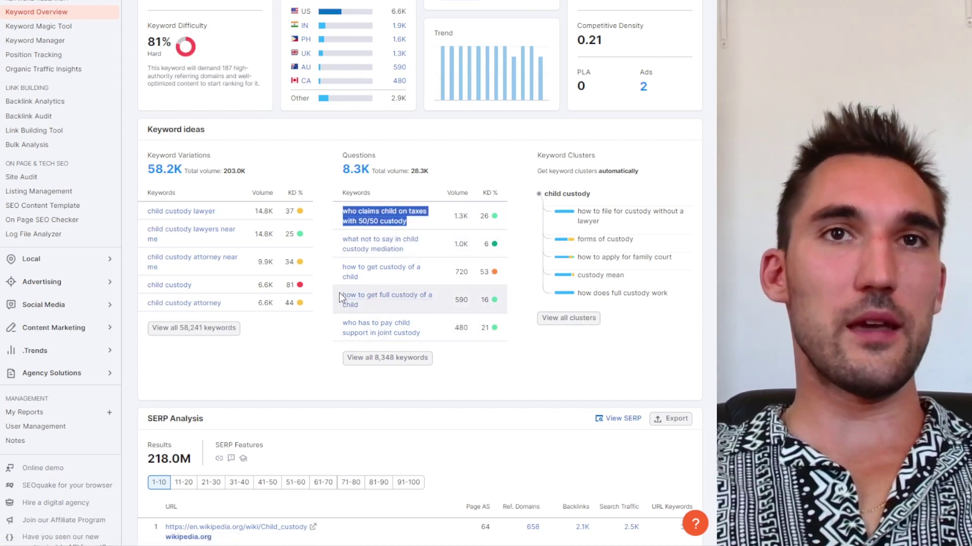
{"action": "scroll", "coordinate": [395, 312], "scroll_direction": "down", "scroll_amount": 1}
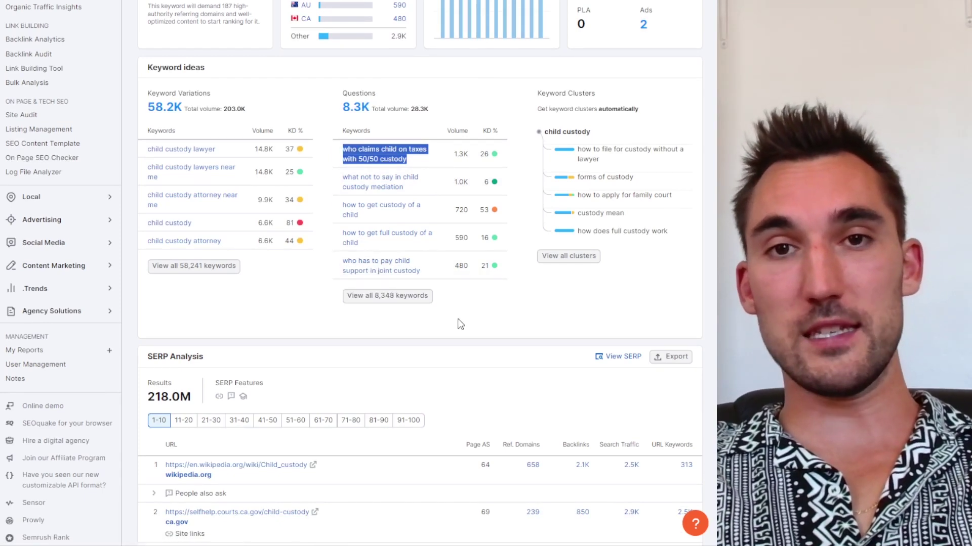
{"action": "left_click", "coordinate": [460, 323]}
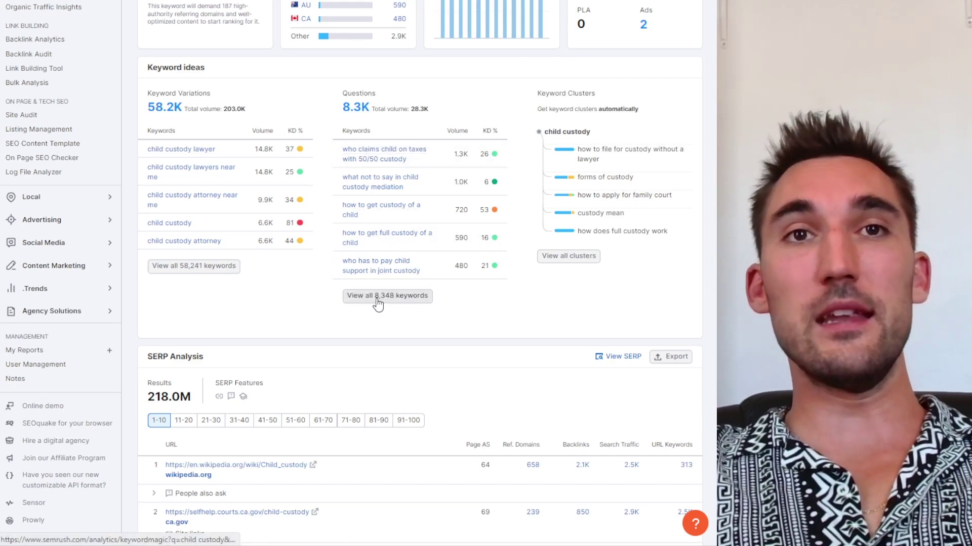
{"action": "scroll", "coordinate": [423, 280], "scroll_direction": "up", "scroll_amount": 2}
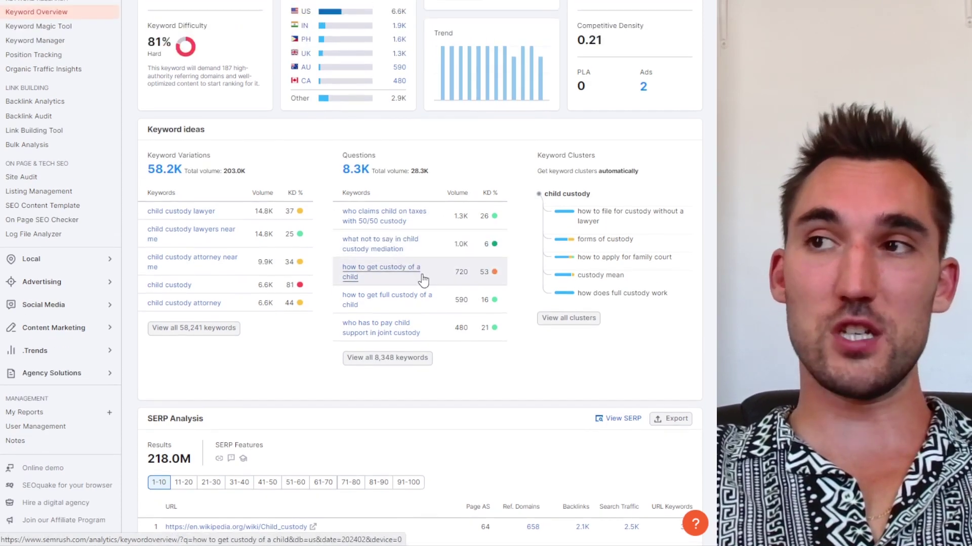
{"action": "scroll", "coordinate": [423, 283], "scroll_direction": "down", "scroll_amount": 5}
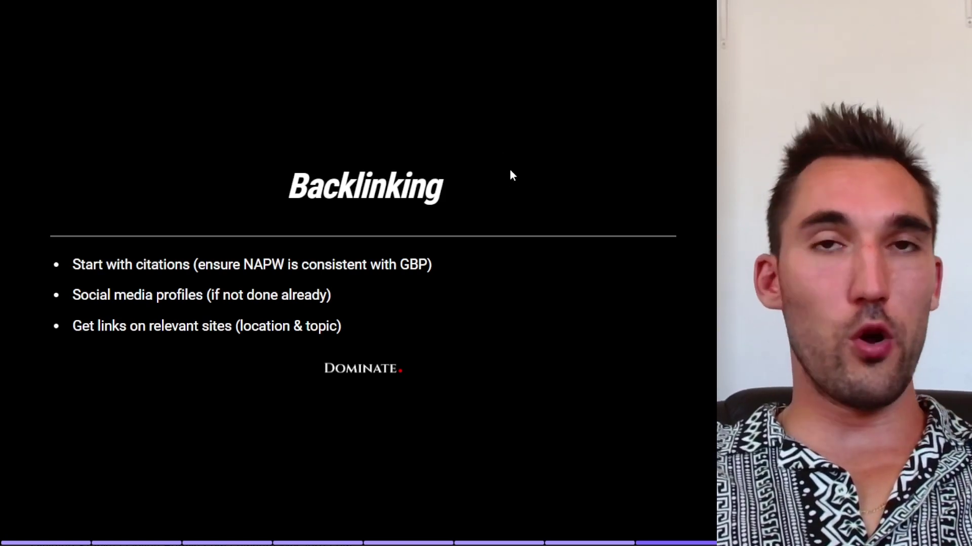
Search Google for "dallas business directories" in a new tab and browse the listed directory sites.
{"action": "mouse_move", "coordinate": [593, 21]}
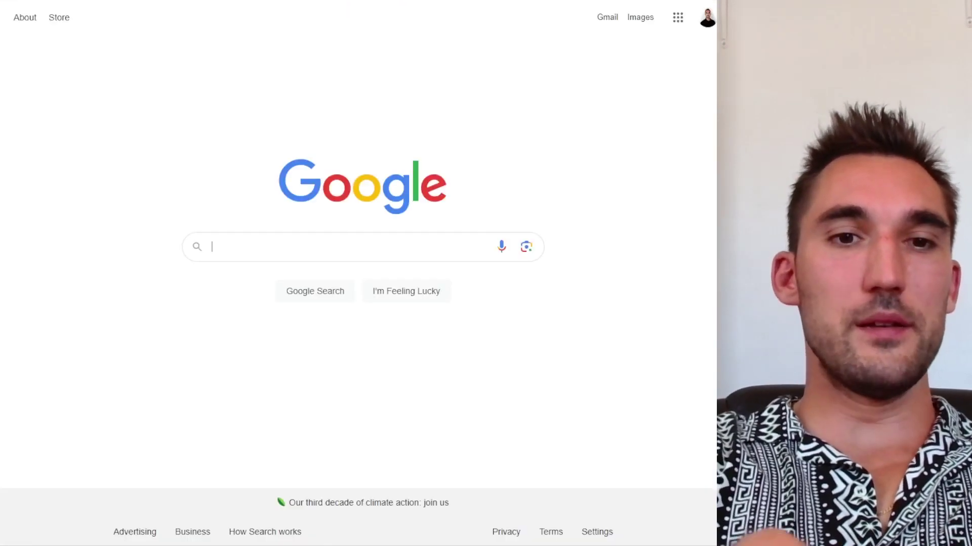
{"action": "type", "text": "dallas bu"}
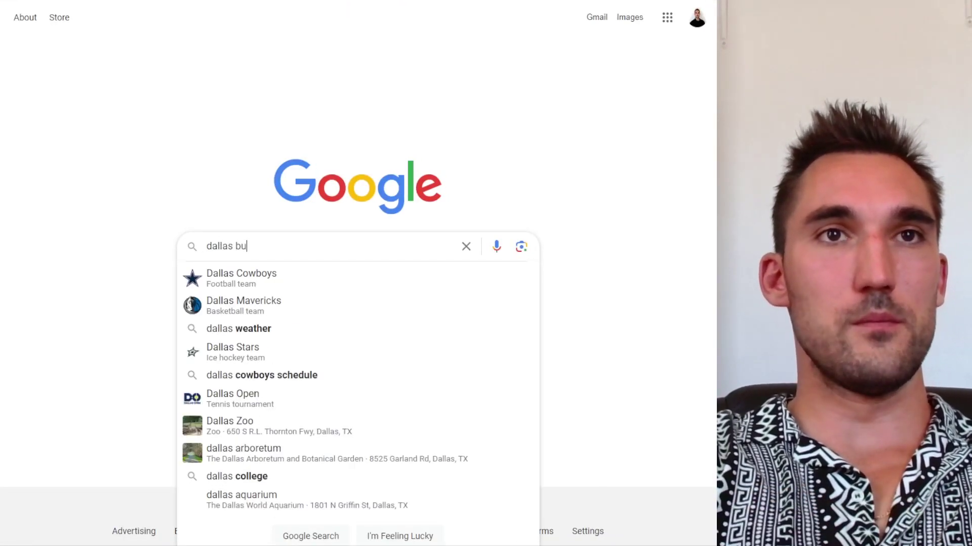
{"action": "type", "text": "siness directories"}
{"action": "key", "text": "Return"}
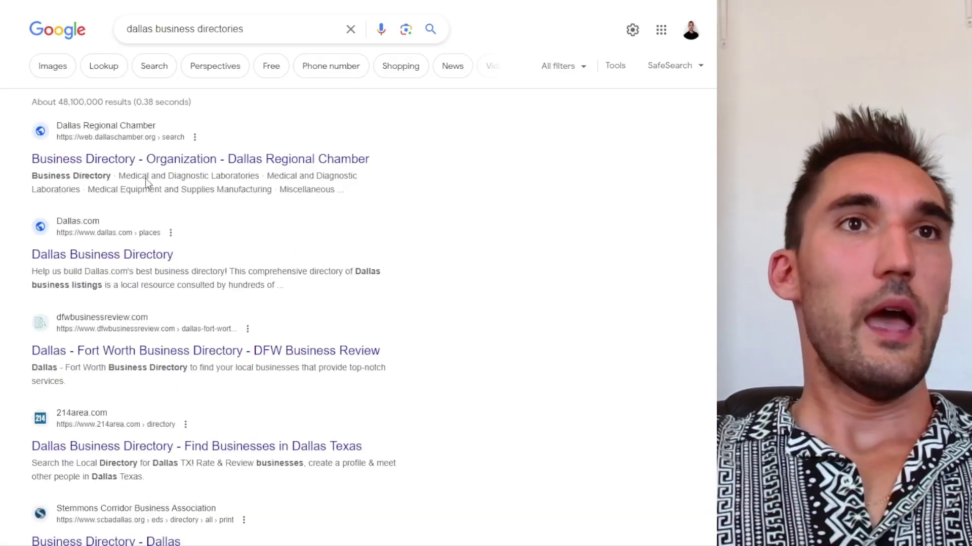
{"action": "scroll", "coordinate": [203, 172], "scroll_direction": "down", "scroll_amount": 1}
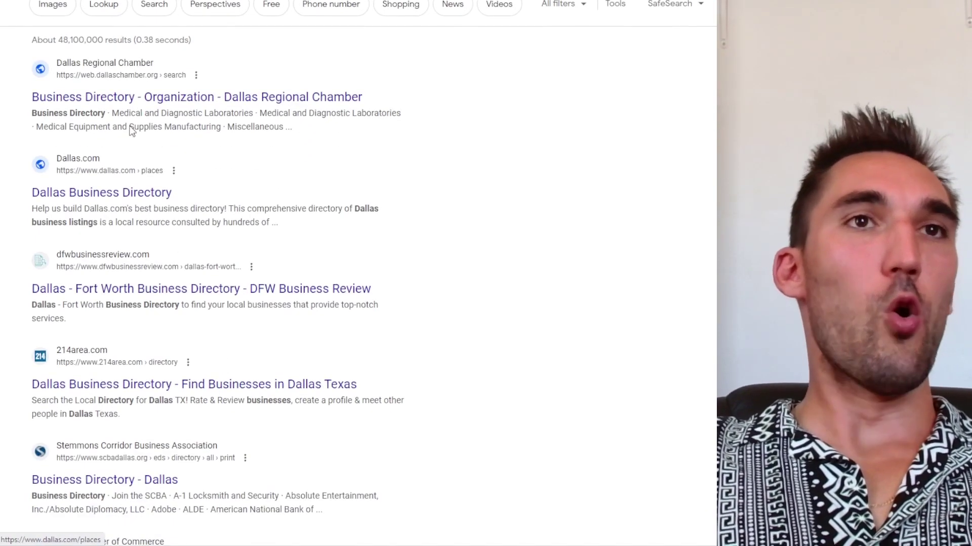
{"action": "scroll", "coordinate": [127, 172], "scroll_direction": "down", "scroll_amount": 1}
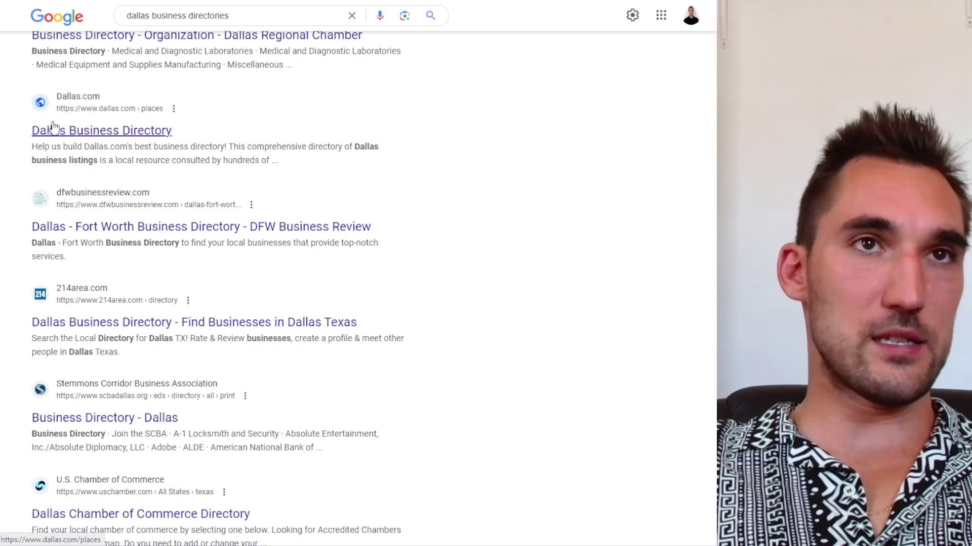
{"action": "scroll", "coordinate": [129, 127], "scroll_direction": "down", "scroll_amount": 3}
{"action": "scroll", "coordinate": [157, 177], "scroll_direction": "up", "scroll_amount": 2}
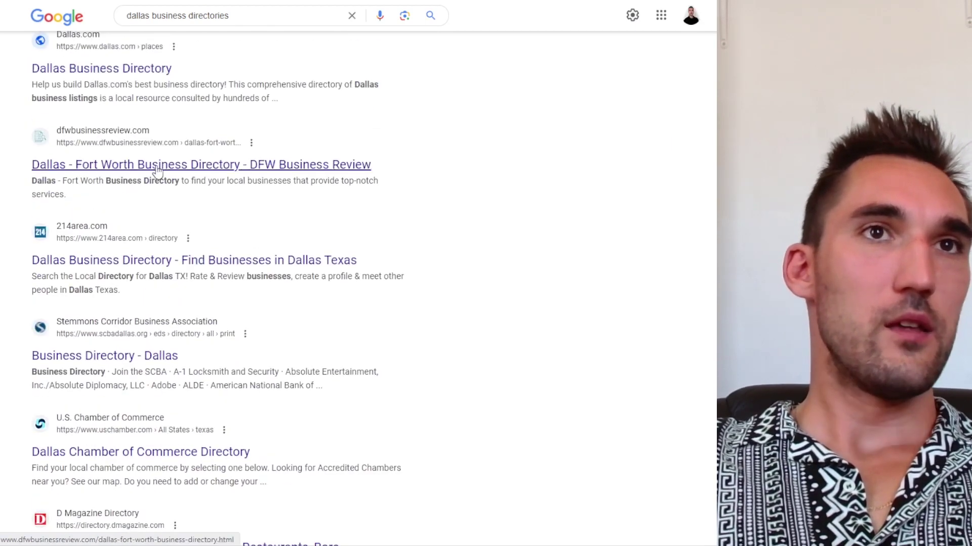
{"action": "scroll", "coordinate": [211, 238], "scroll_direction": "down", "scroll_amount": 4}
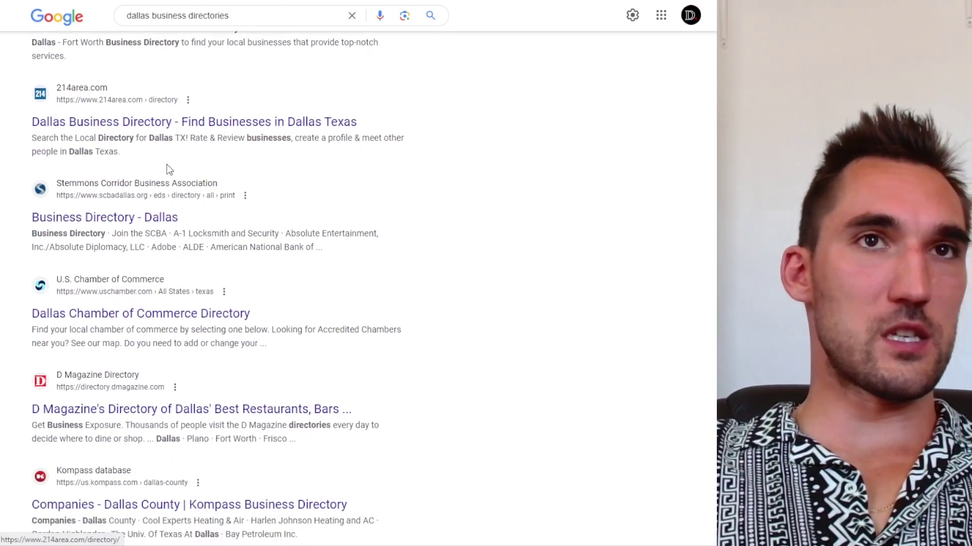
{"action": "scroll", "coordinate": [169, 249], "scroll_direction": "up", "scroll_amount": 7}
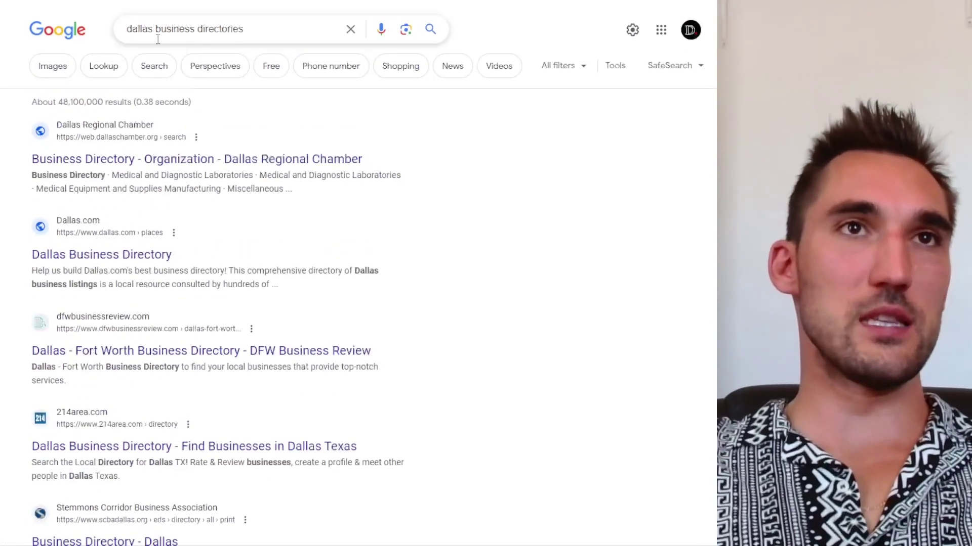
Refine the Google search to "top 50 dallas business directories" and rerun it as "top 50 law firm directories".
{"action": "left_click", "coordinate": [128, 30]}
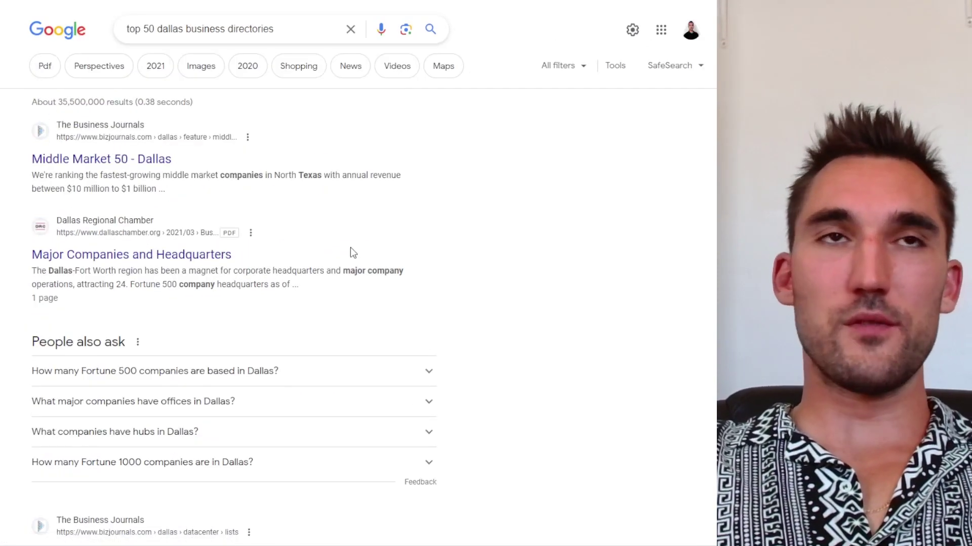
{"action": "double_click", "coordinate": [174, 28]}
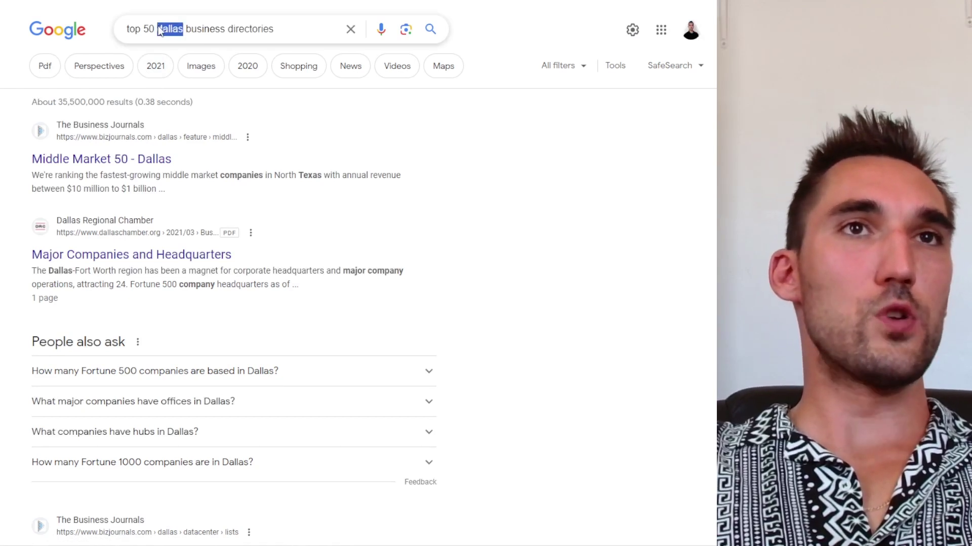
{"action": "type", "text": "law furm"}
{"action": "key", "text": "BackSpace"}
{"action": "key", "text": "BackSpace"}
{"action": "key", "text": "BackSpace"}
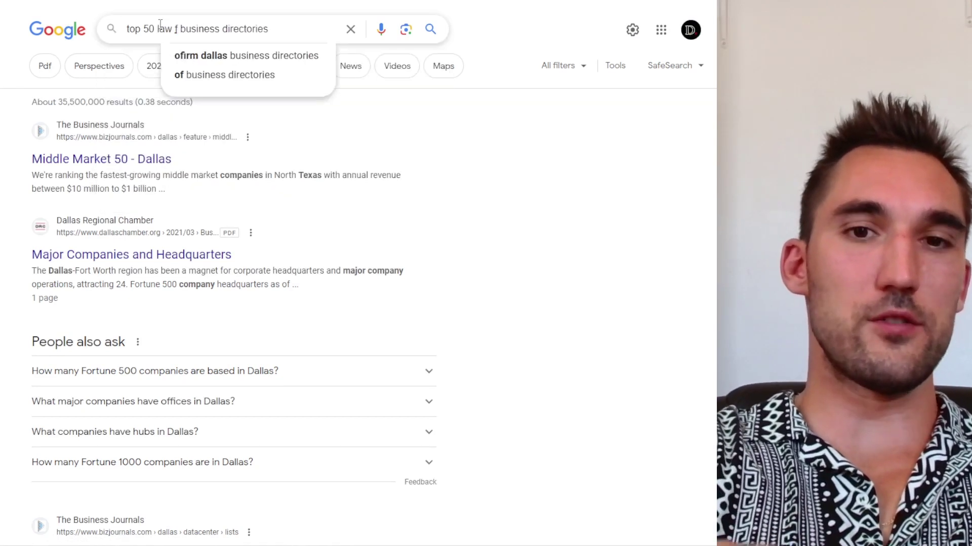
{"action": "type", "text": "irm"}
{"action": "key", "text": "Delete"}
{"action": "key", "text": "Delete"}
{"action": "key", "text": "Delete"}
{"action": "key", "text": "Delete"}
{"action": "key", "text": "Delete"}
{"action": "key", "text": "Delete"}
{"action": "key", "text": "Delete"}
{"action": "key", "text": "Delete"}
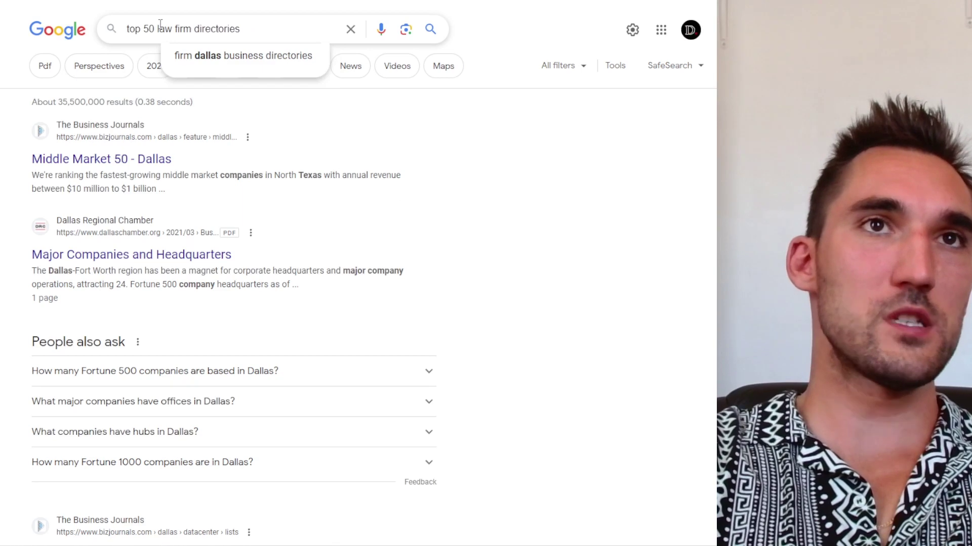
{"action": "key", "text": "Return"}
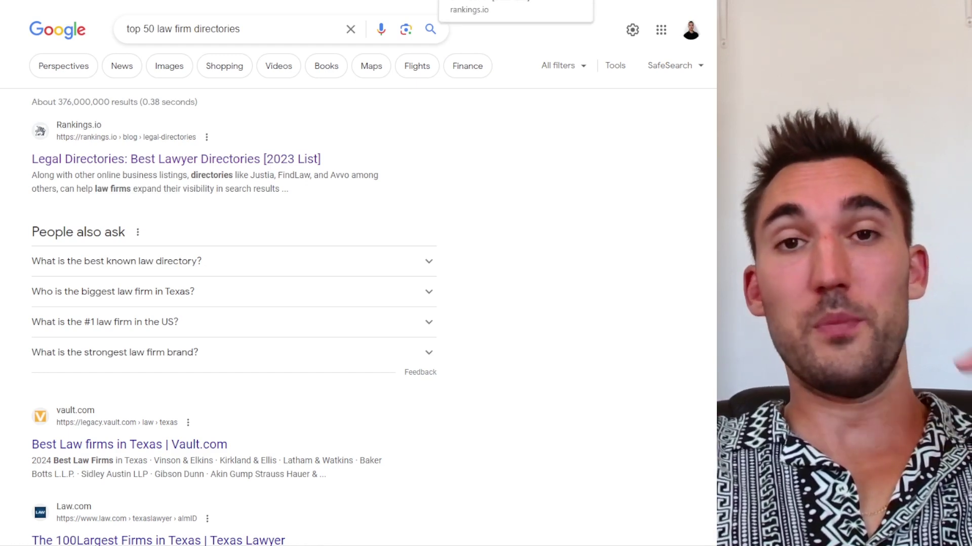
Go to the Rankings.io article on the best lawyer directories and look through its directory tables.
{"action": "left_click", "coordinate": [516, 1]}
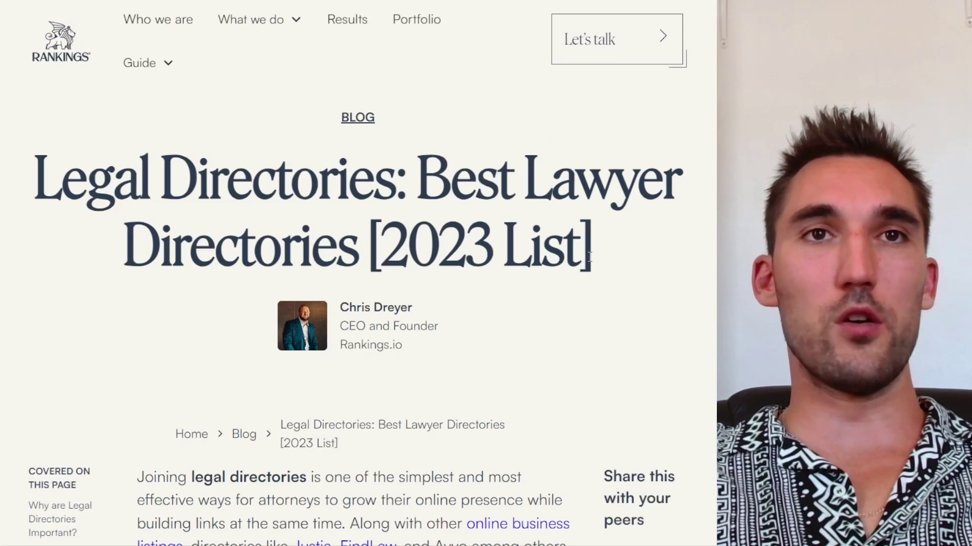
{"action": "scroll", "coordinate": [589, 258], "scroll_direction": "down", "scroll_amount": 8}
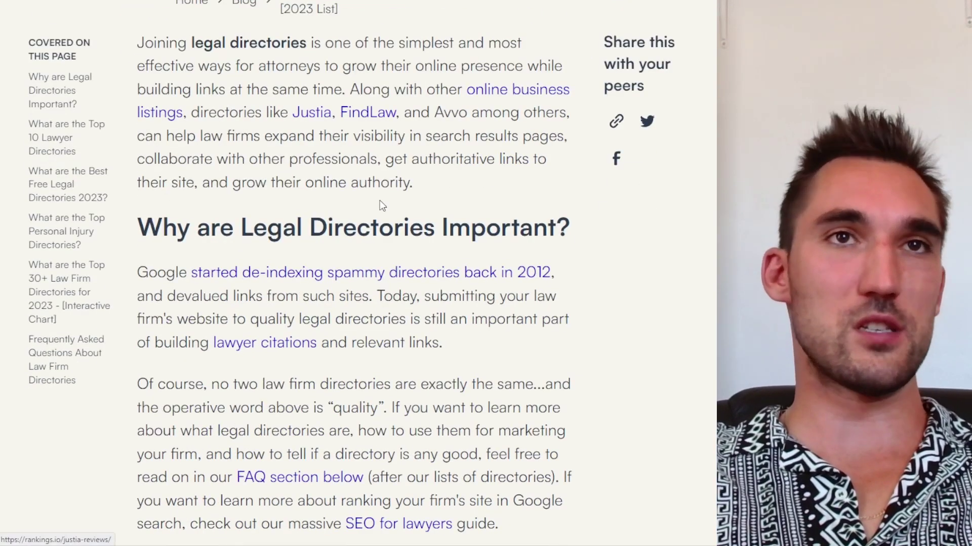
{"action": "scroll", "coordinate": [561, 201], "scroll_direction": "down", "scroll_amount": 5}
{"action": "scroll", "coordinate": [501, 223], "scroll_direction": "down", "scroll_amount": 20}
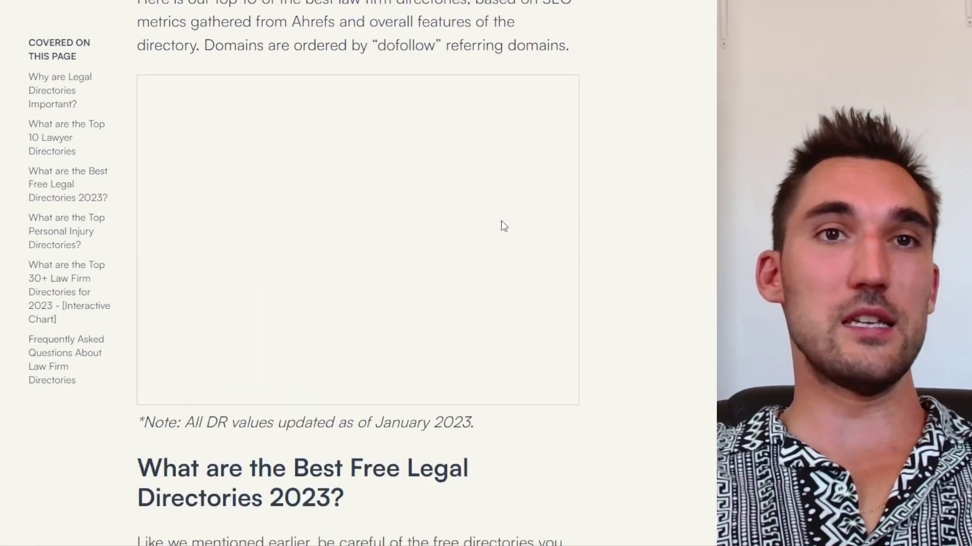
{"action": "scroll", "coordinate": [447, 224], "scroll_direction": "down", "scroll_amount": 20}
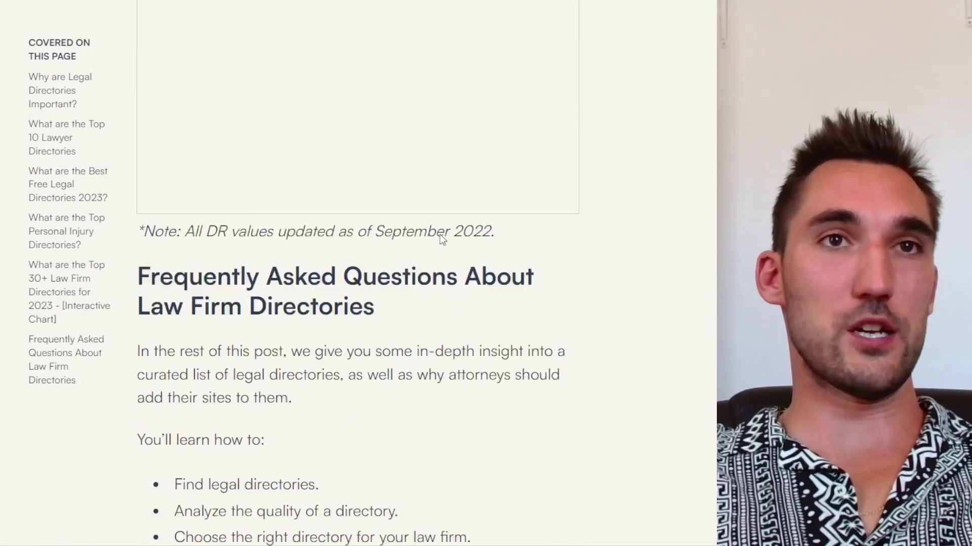
{"action": "scroll", "coordinate": [420, 270], "scroll_direction": "down", "scroll_amount": 20}
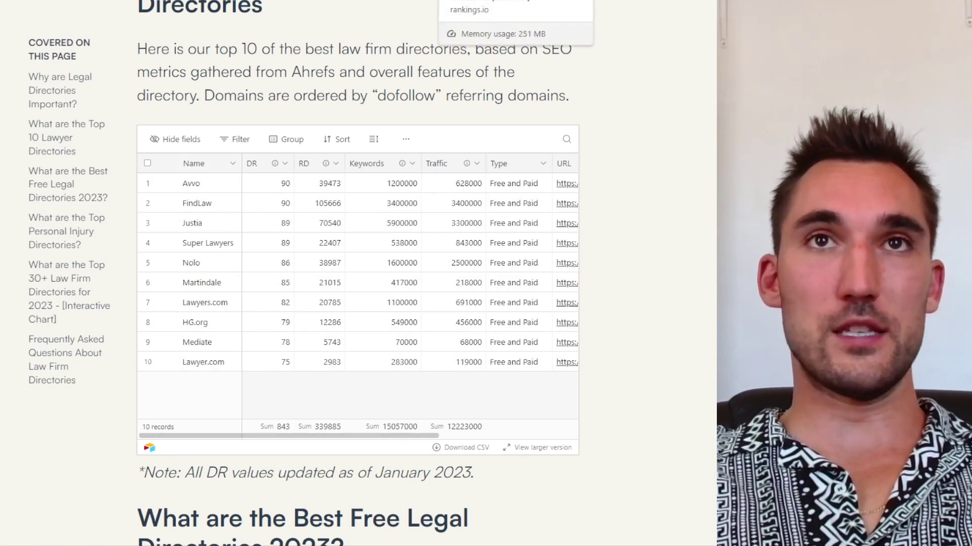
Switch to the Authority Builders site and open its local citations service page at the order form.
{"action": "left_click", "coordinate": [405, 0]}
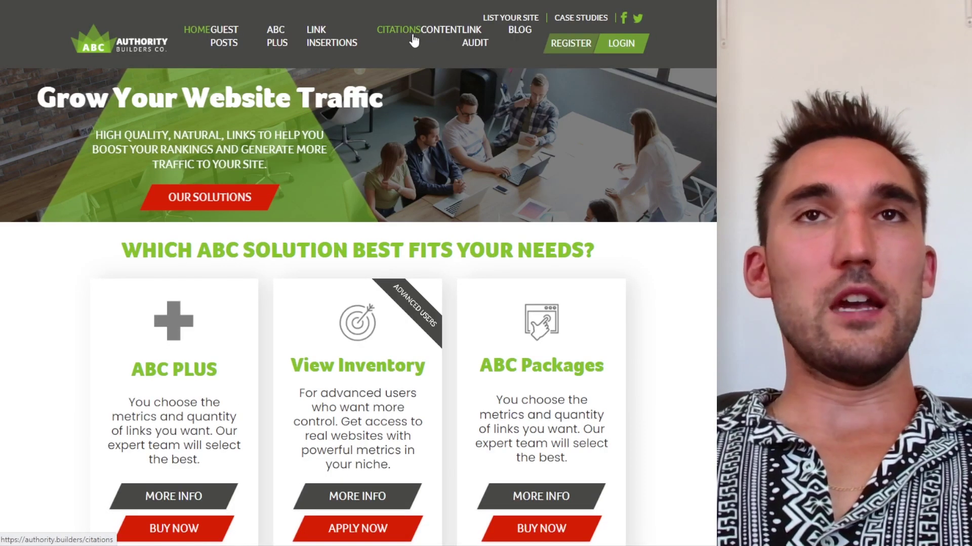
{"action": "left_click", "coordinate": [411, 37]}
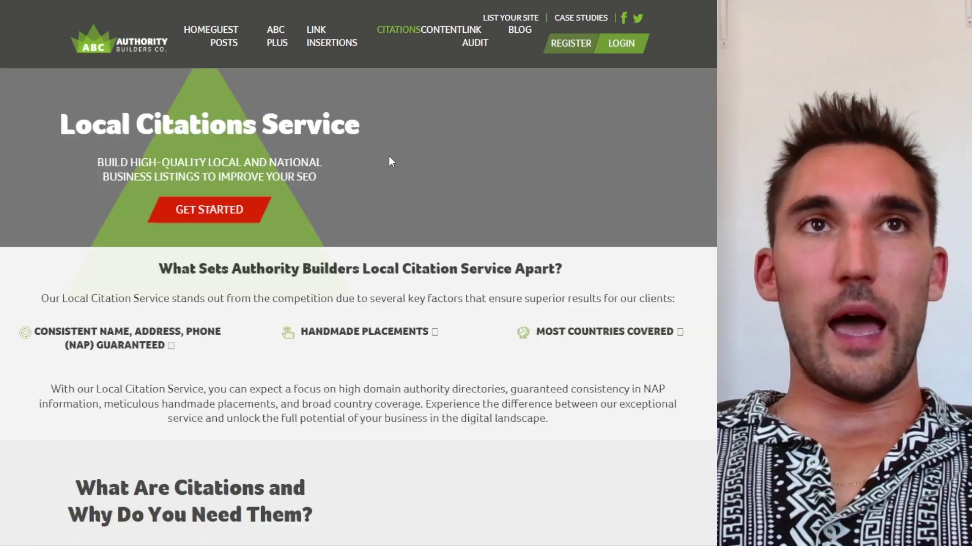
{"action": "scroll", "coordinate": [374, 210], "scroll_direction": "down", "scroll_amount": 4}
{"action": "scroll", "coordinate": [364, 208], "scroll_direction": "down", "scroll_amount": 15}
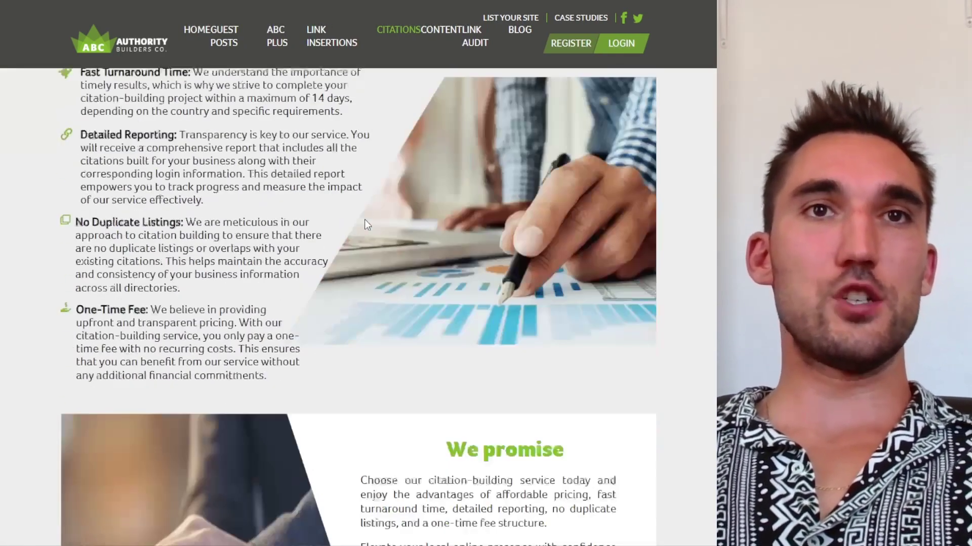
{"action": "scroll", "coordinate": [411, 232], "scroll_direction": "up", "scroll_amount": 2}
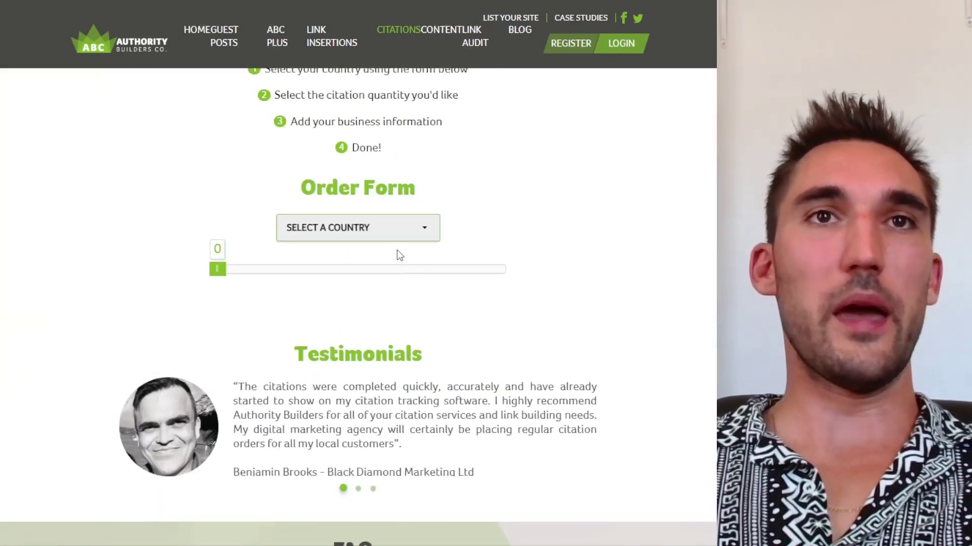
Choose USA as the country in the citation order form and set the quantity to 100 citations.
{"action": "left_click", "coordinate": [394, 234]}
{"action": "left_click", "coordinate": [340, 282]}
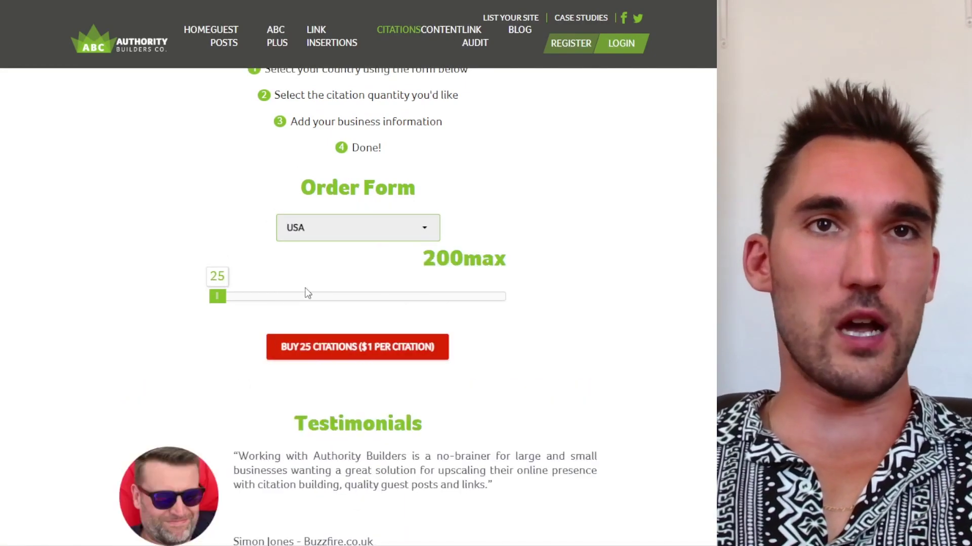
{"action": "left_click_drag", "start_coordinate": [210, 301], "coordinate": [330, 313]}
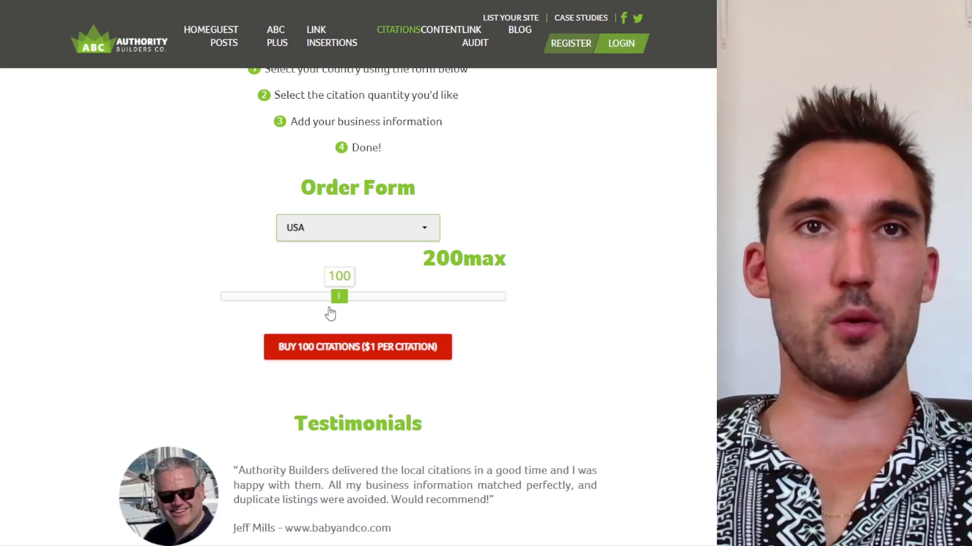
Proceed with the 100-citation order and review the business information fields in its order details form.
{"action": "scroll", "coordinate": [400, 217], "scroll_direction": "down", "scroll_amount": 3}
{"action": "scroll", "coordinate": [402, 253], "scroll_direction": "up", "scroll_amount": 2}
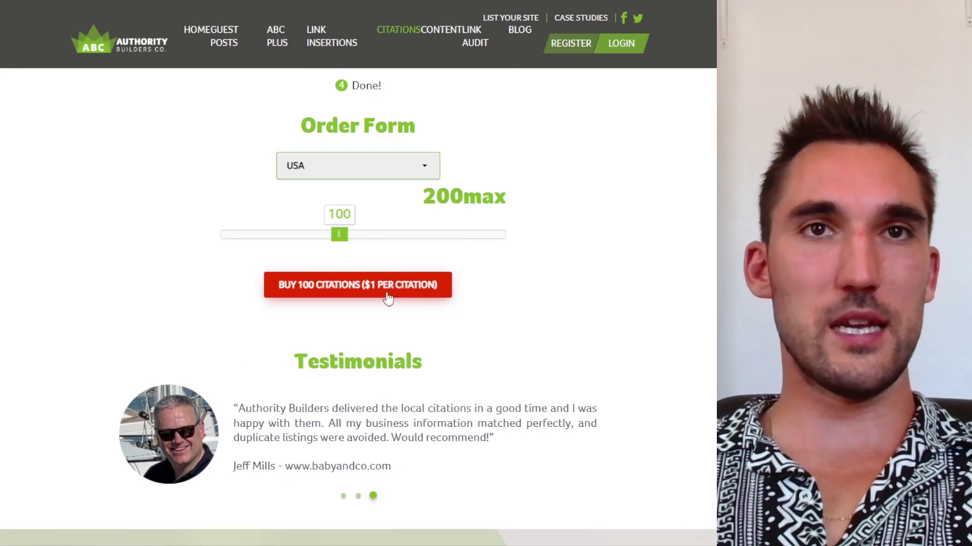
{"action": "left_click", "coordinate": [388, 298]}
{"action": "scroll", "coordinate": [506, 312], "scroll_direction": "down", "scroll_amount": 10}
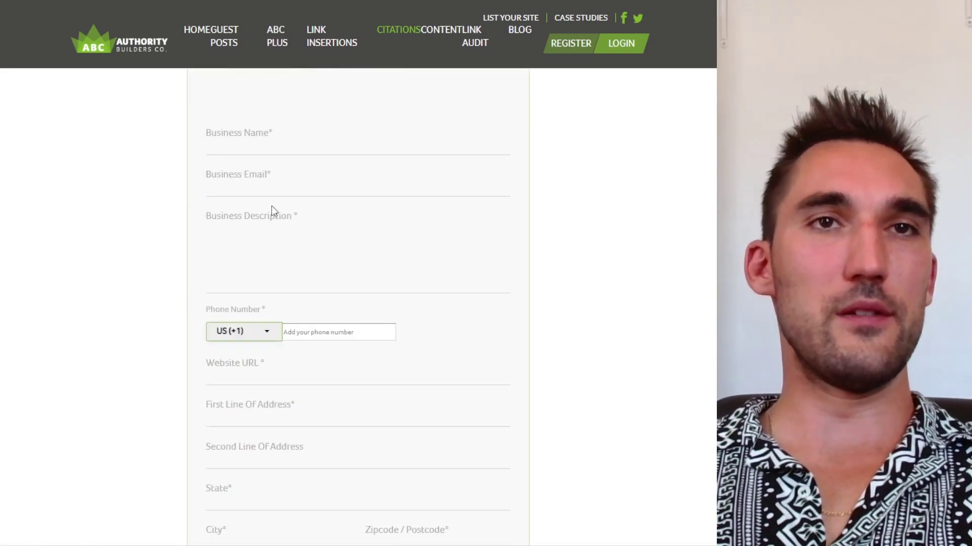
{"action": "scroll", "coordinate": [266, 177], "scroll_direction": "down", "scroll_amount": 5}
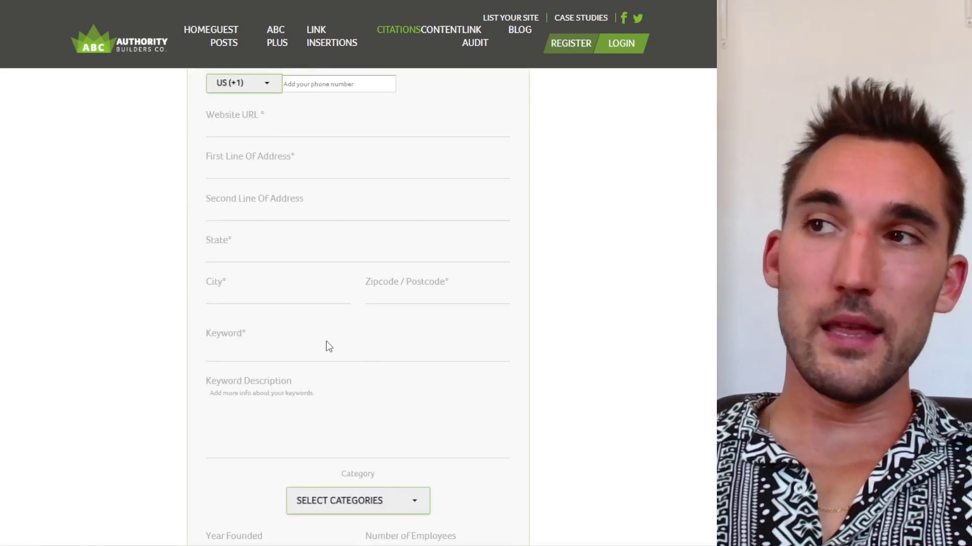
{"action": "scroll", "coordinate": [326, 342], "scroll_direction": "up", "scroll_amount": 15}
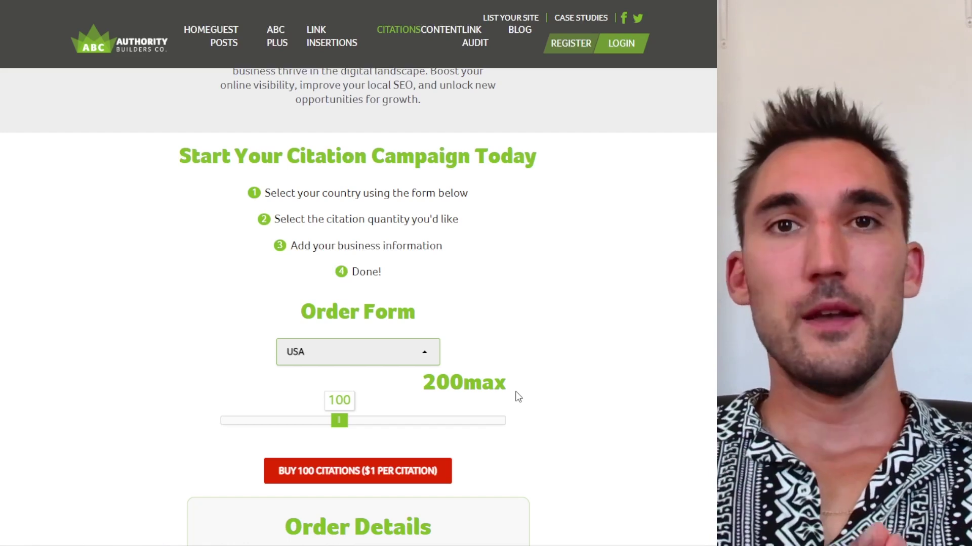
{"action": "scroll", "coordinate": [519, 397], "scroll_direction": "down", "scroll_amount": 13}
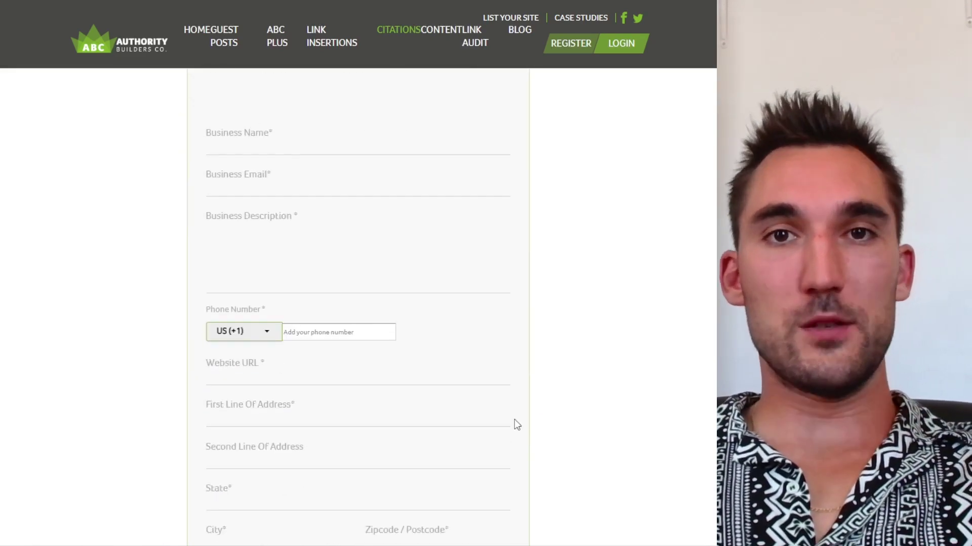